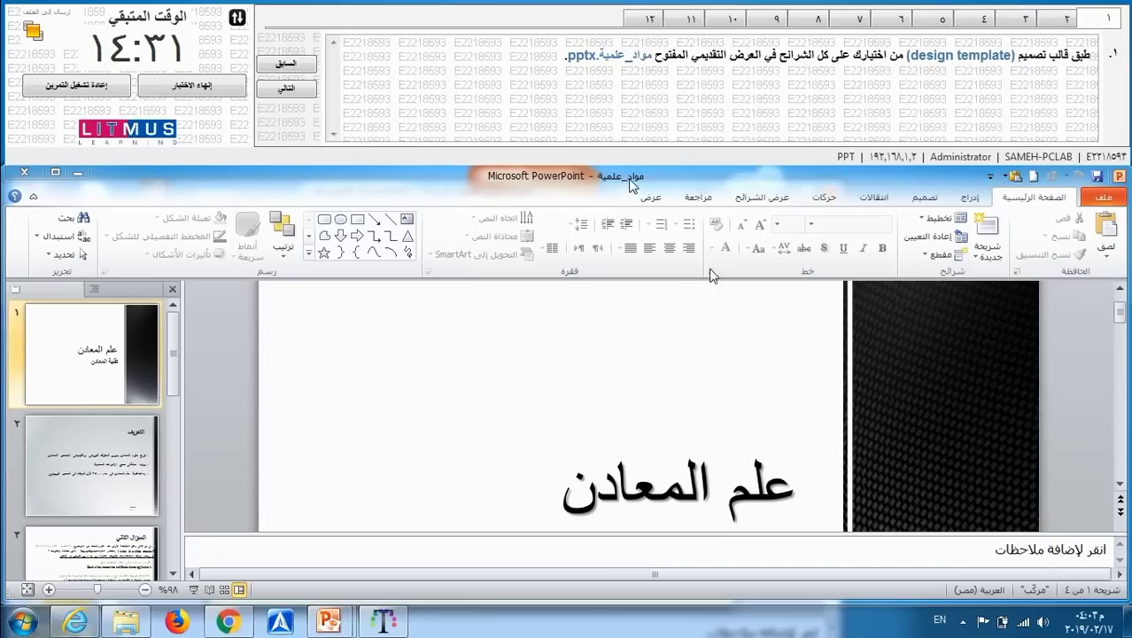
Apply the green Austin design theme to all slides from the Design tab
click(924, 196)
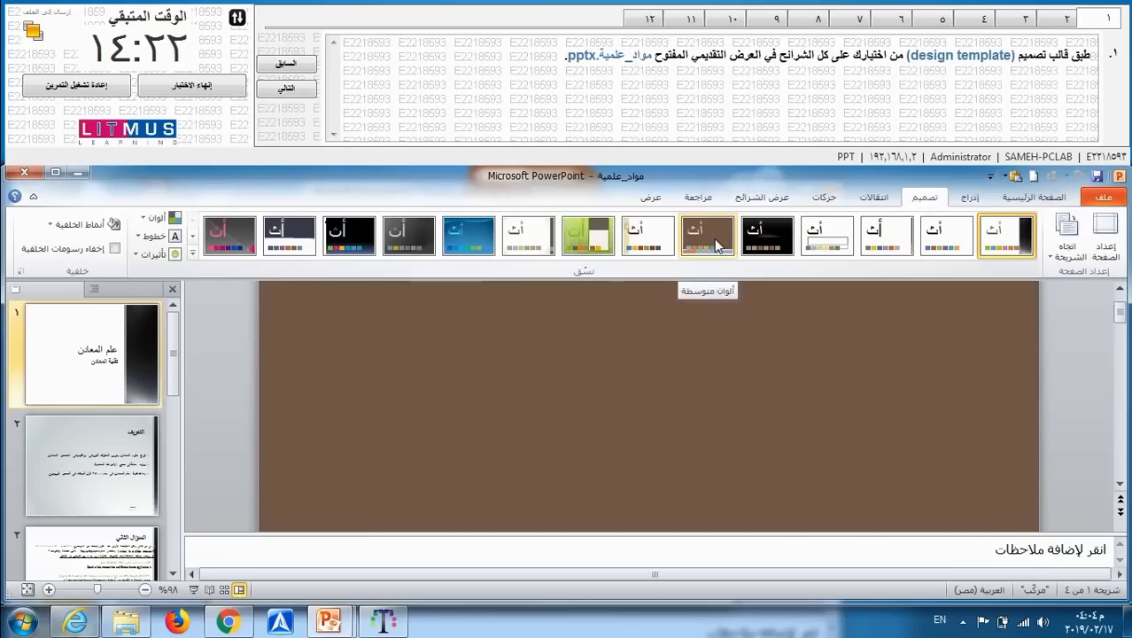
click(599, 244)
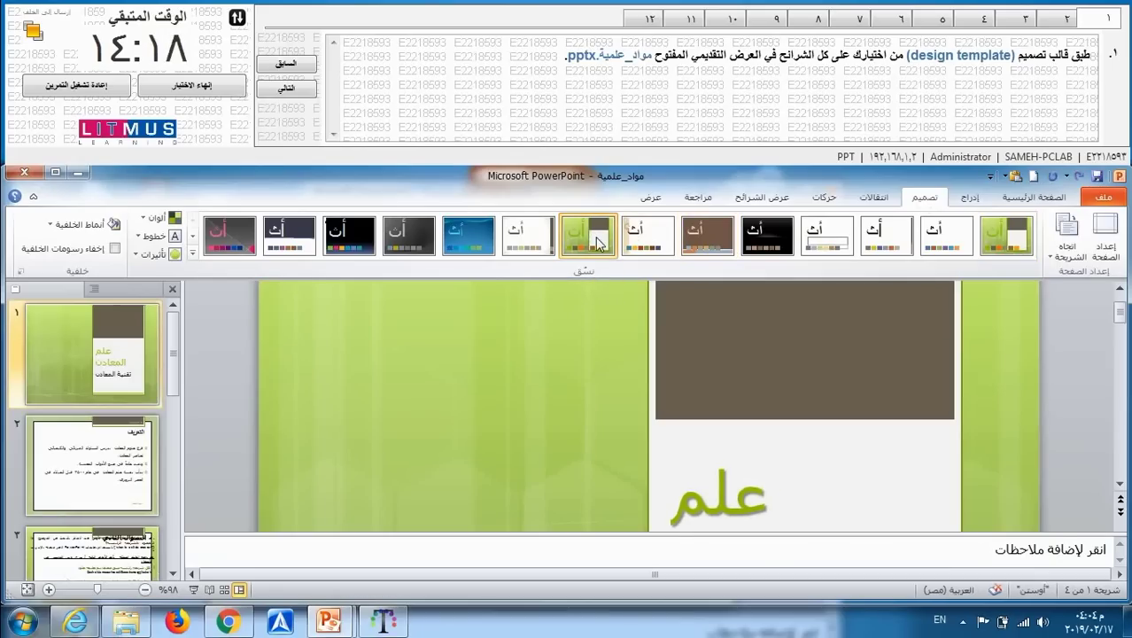
right_click(593, 239)
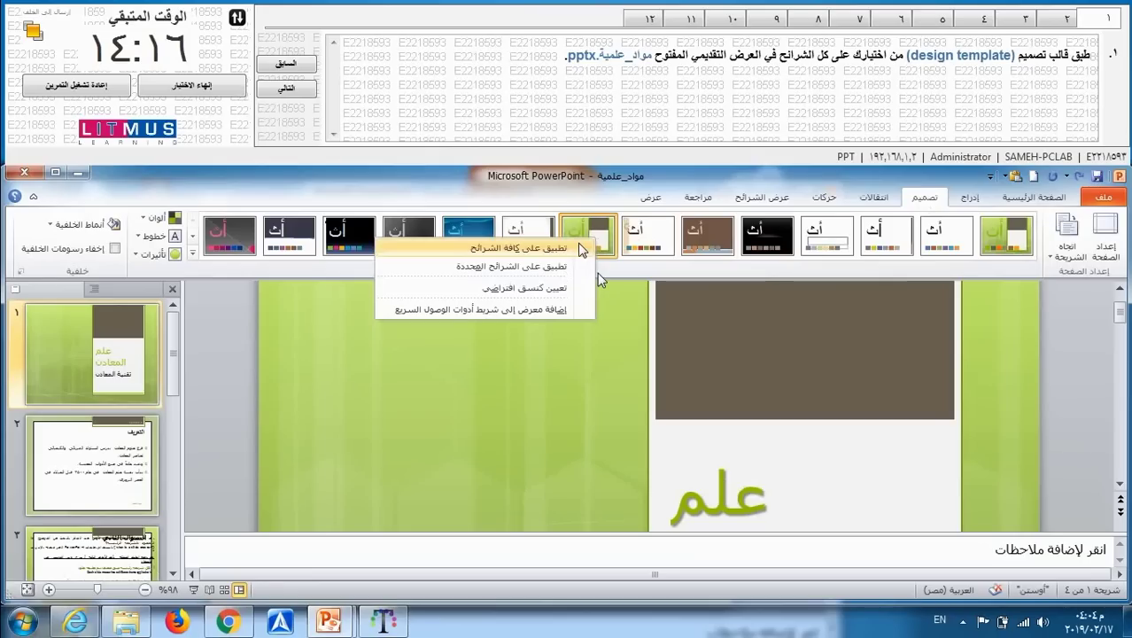
click(1056, 24)
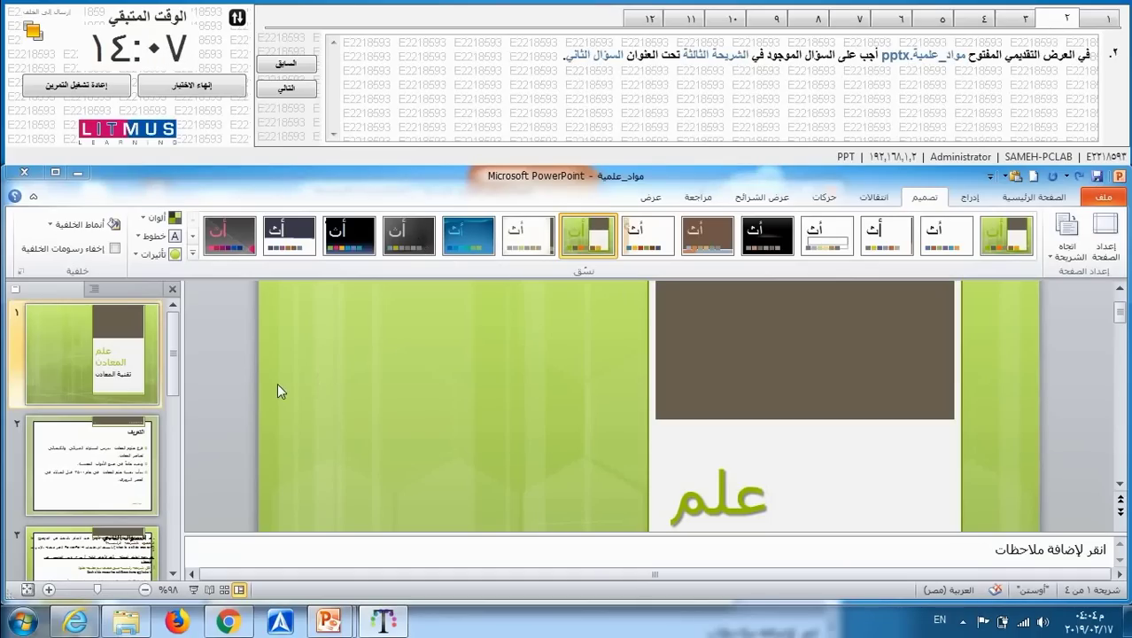
Select slide 3, scroll to the top of its question, and open PowerPoint Help
click(104, 556)
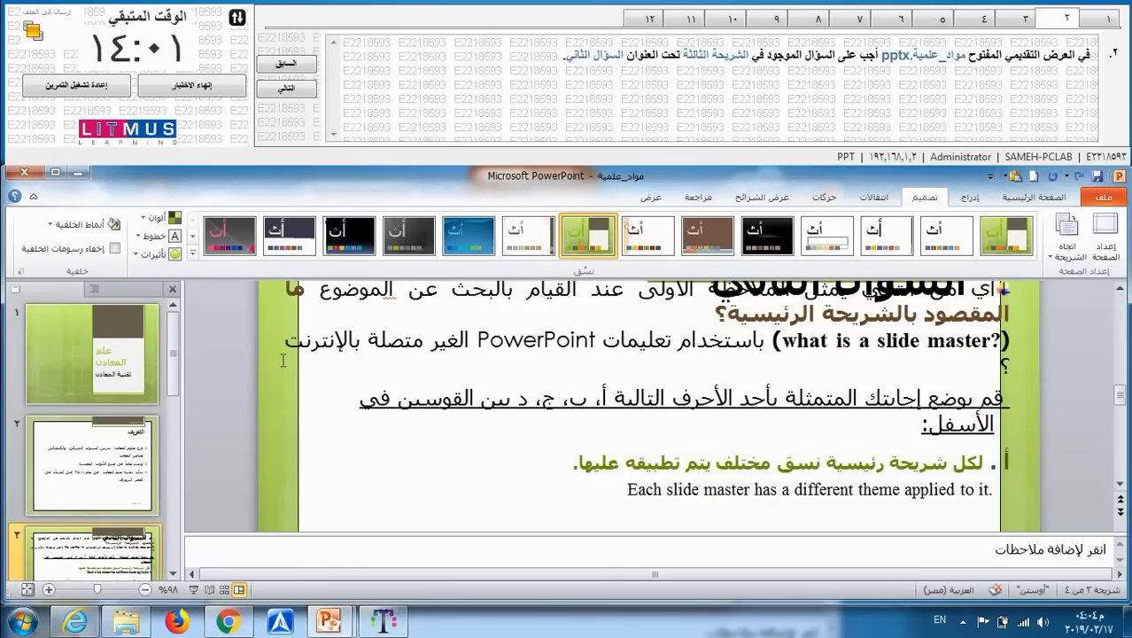
click(1120, 290)
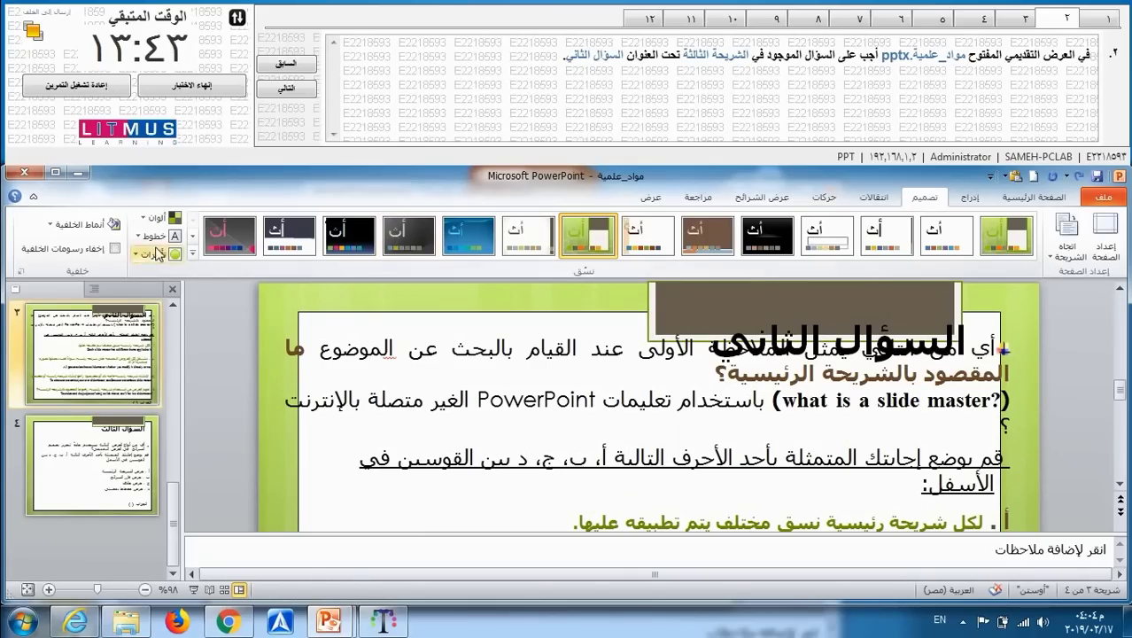
click(14, 196)
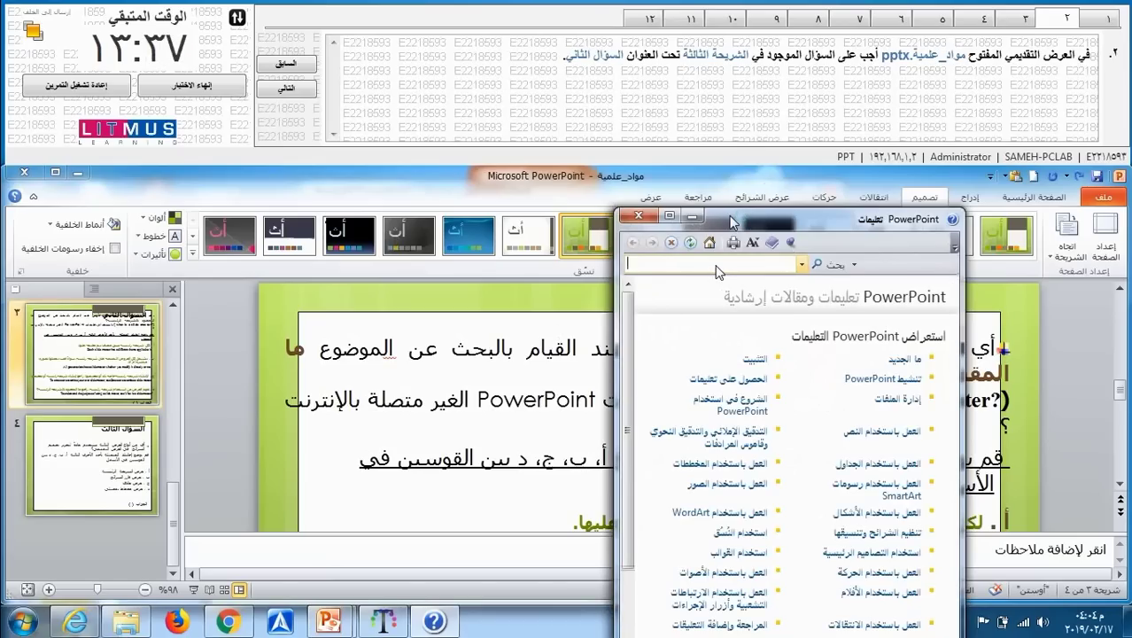
Search Help for 'what is a slide master' and open that article
drag(731, 220, 689, 279)
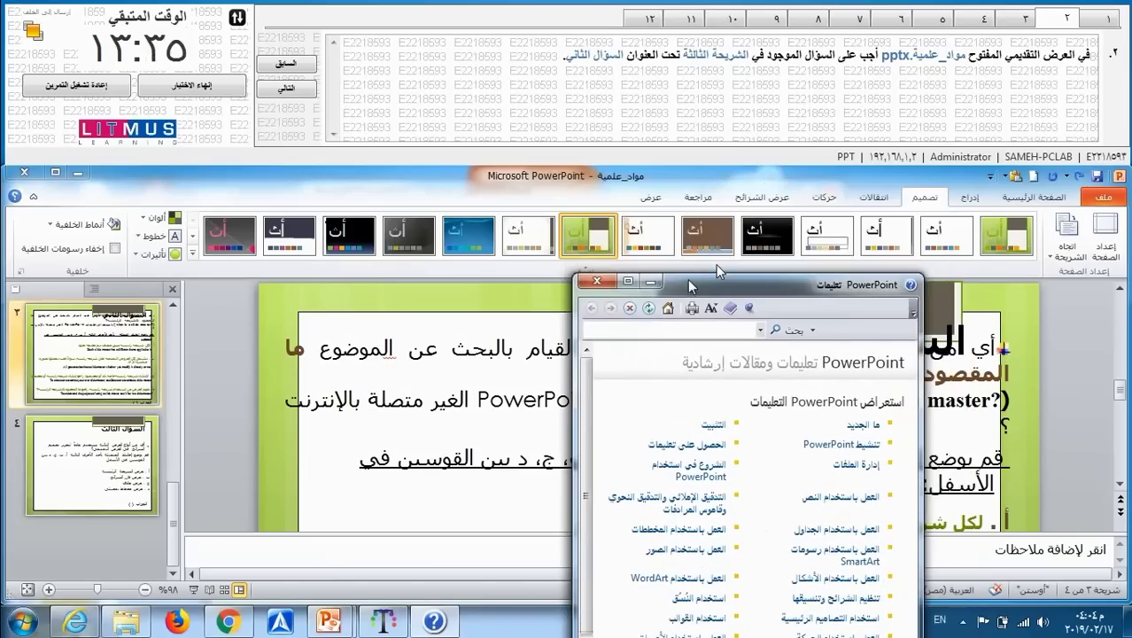
click(655, 321)
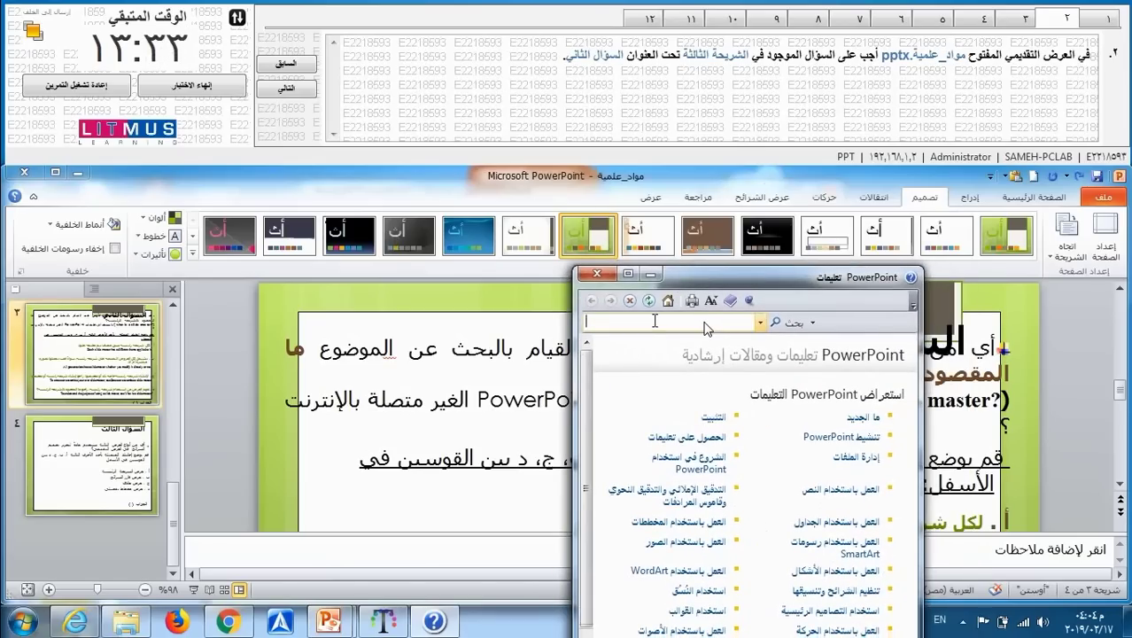
text(w)
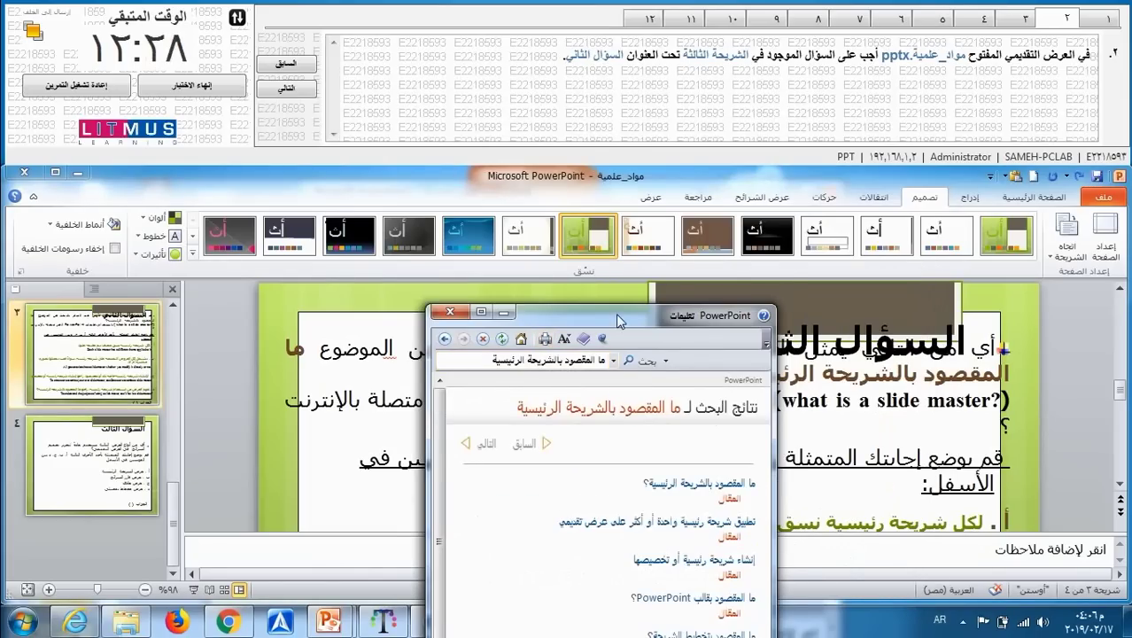
drag(615, 312, 632, 174)
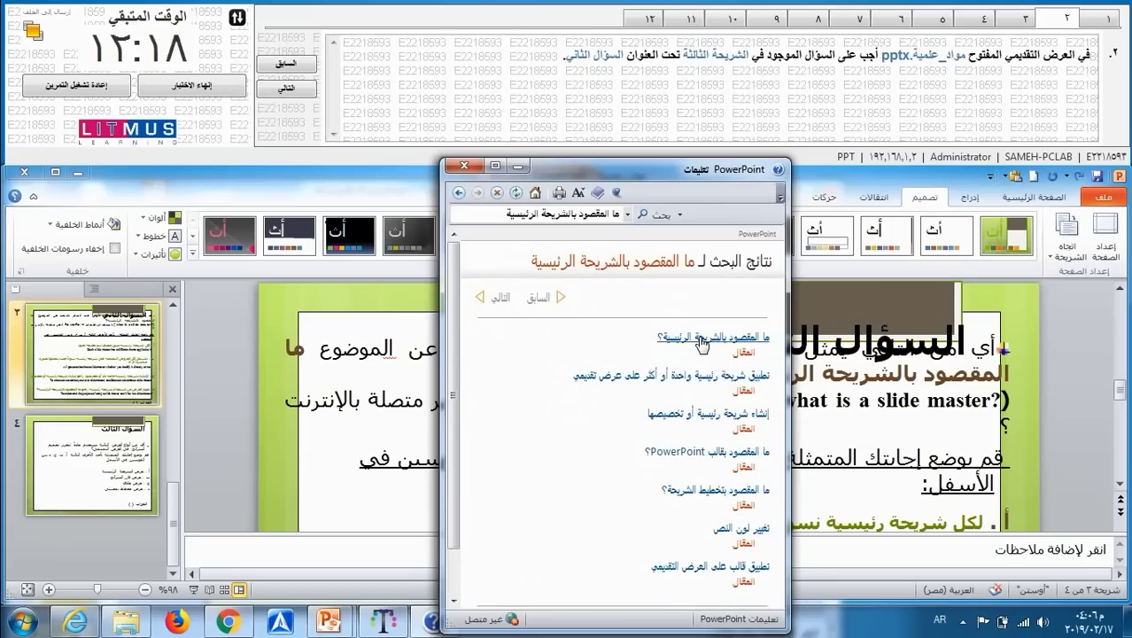
click(702, 341)
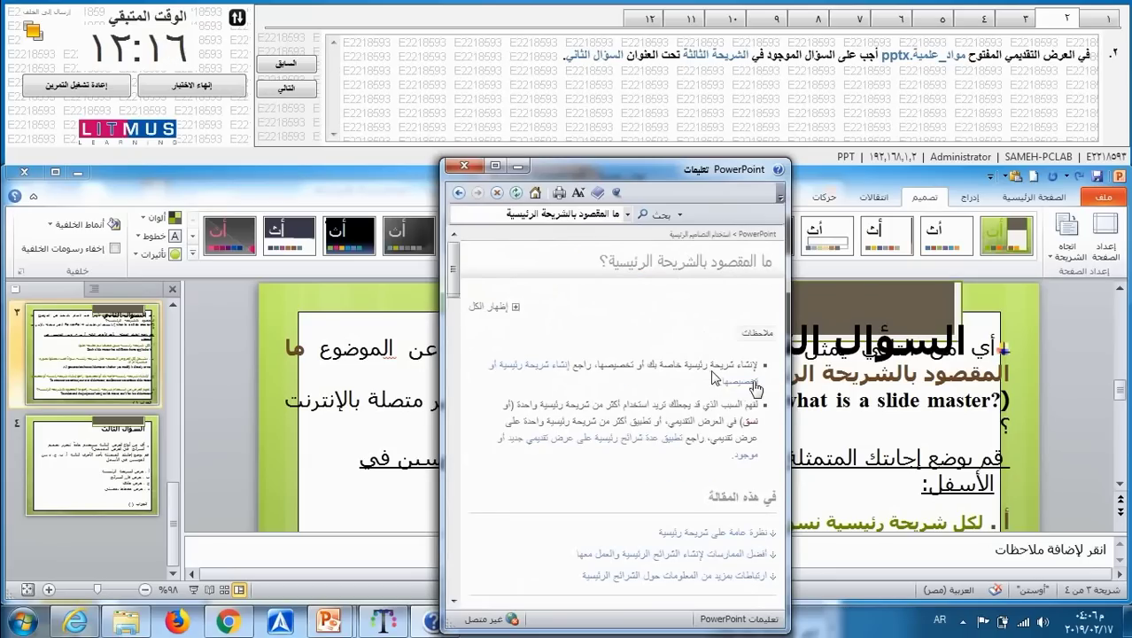
drag(758, 364, 660, 379)
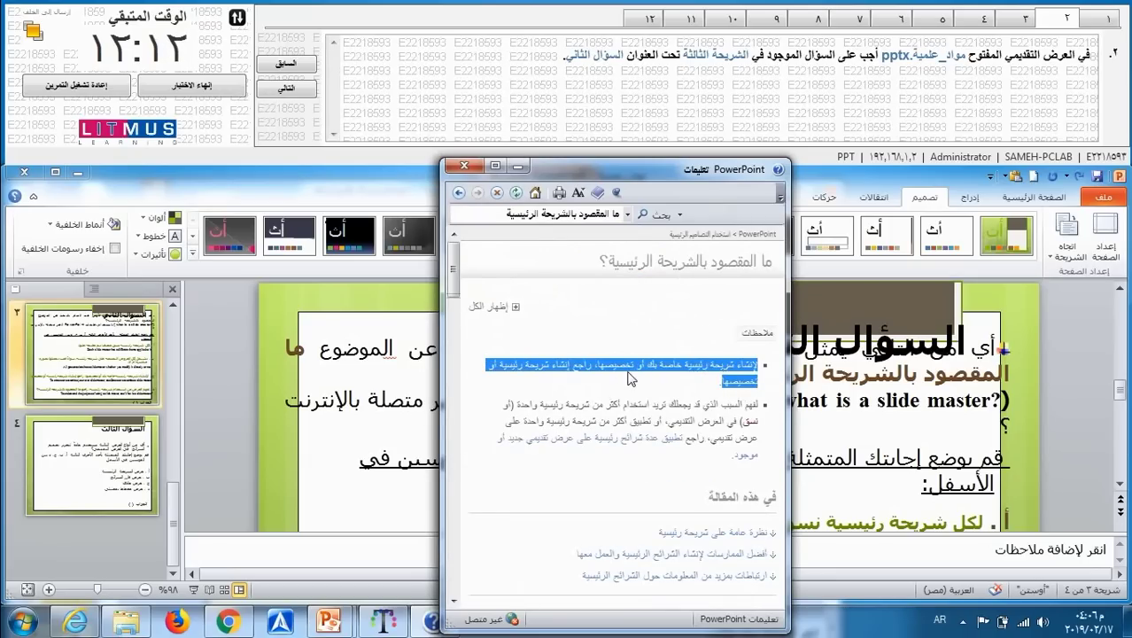
Enter ج inside the parentheses of slide 3's الجواب line, then close Help
click(1121, 490)
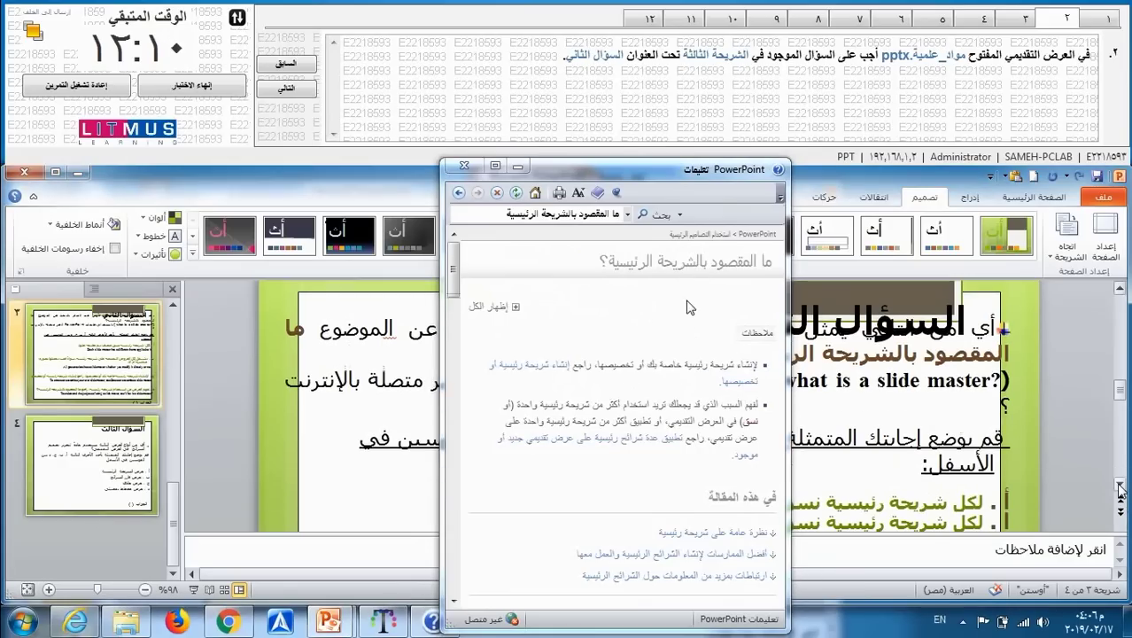
scroll(695, 323, down, 2)
scroll(717, 368, down, 2)
scroll(752, 380, down, 3)
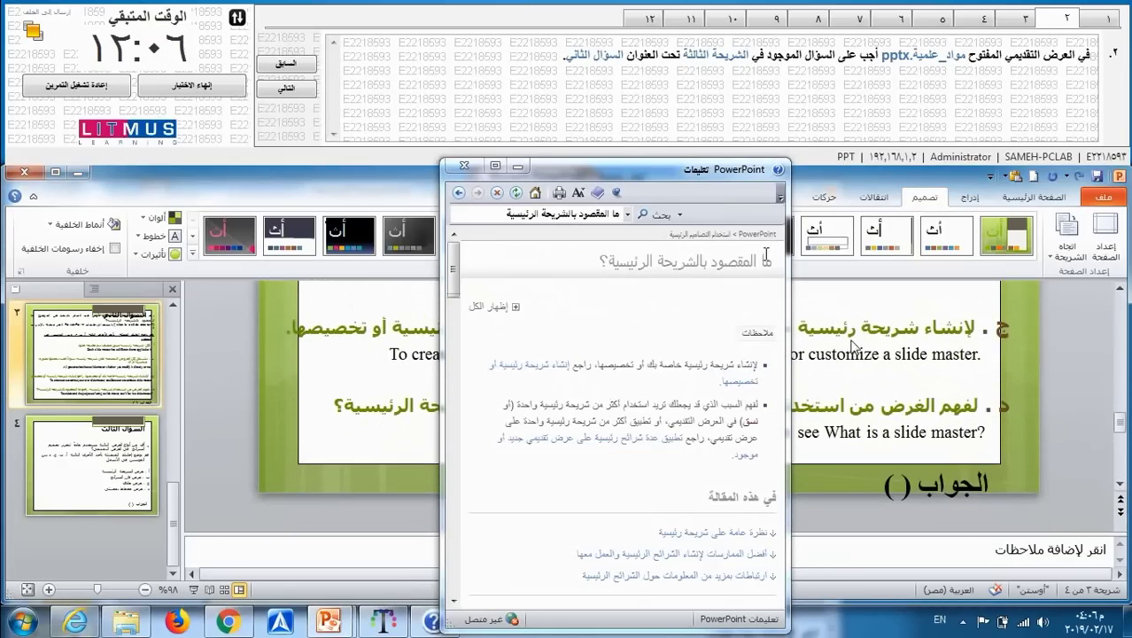
click(894, 490)
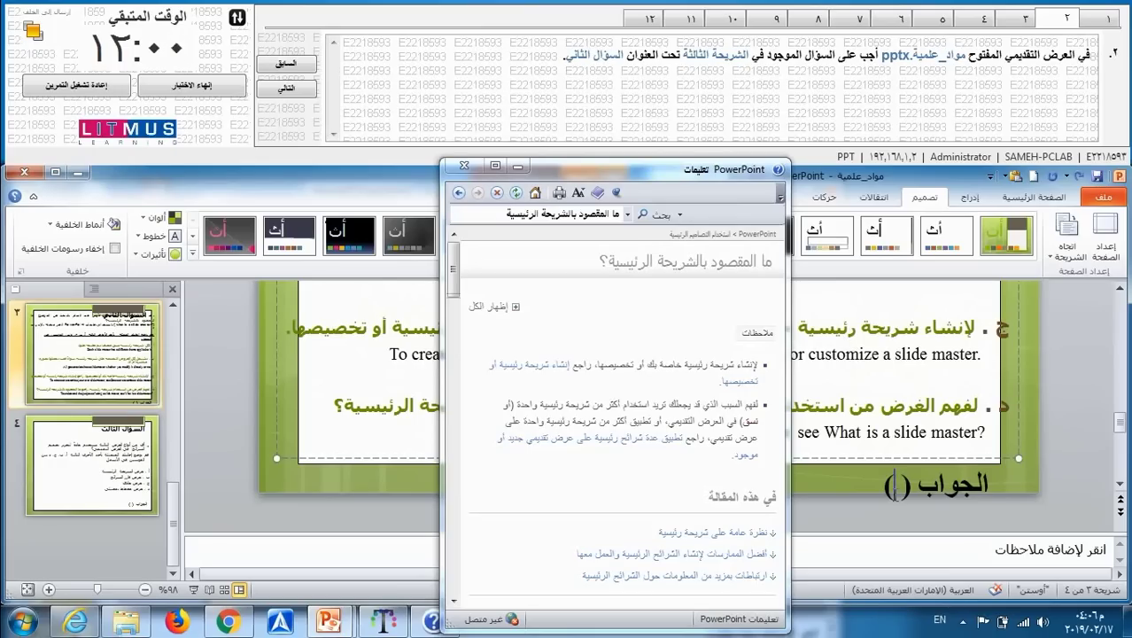
key(alt+shift)
text(ج)
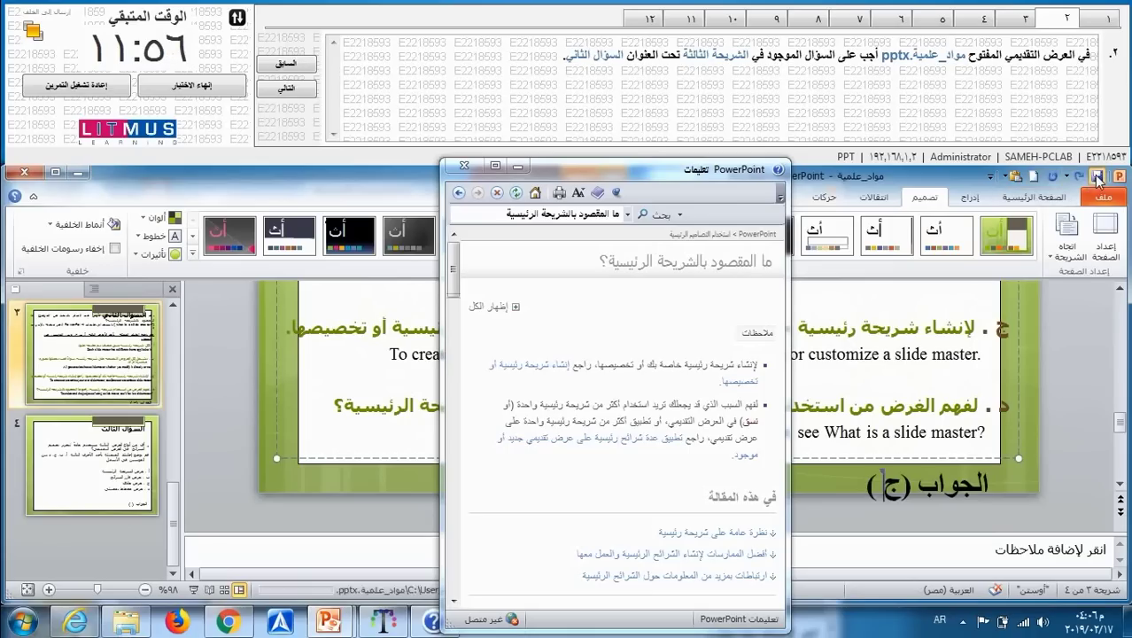
click(463, 165)
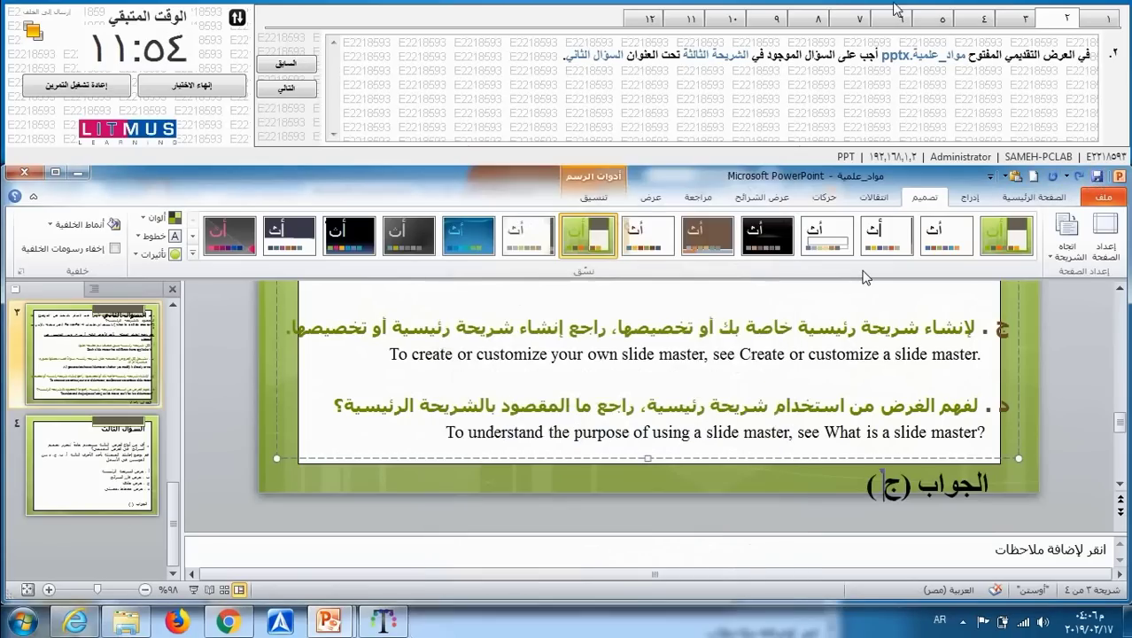
Go to slide 4 and scroll through its question about the view for editing slide design
click(1020, 19)
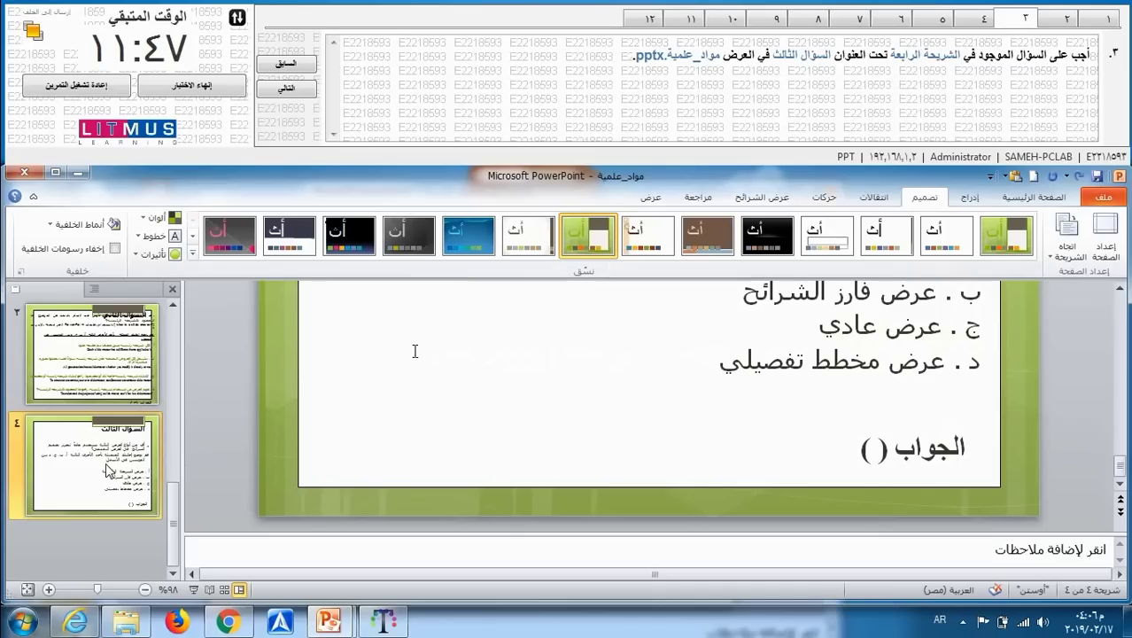
click(1119, 290)
click(1119, 291)
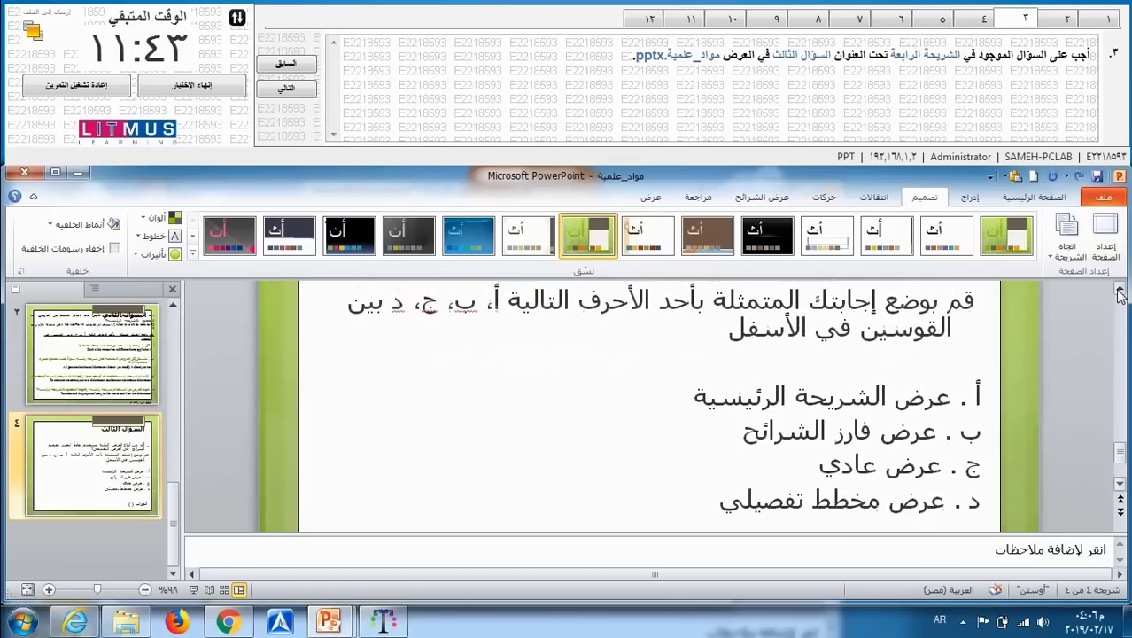
click(1118, 291)
click(1118, 292)
click(1118, 291)
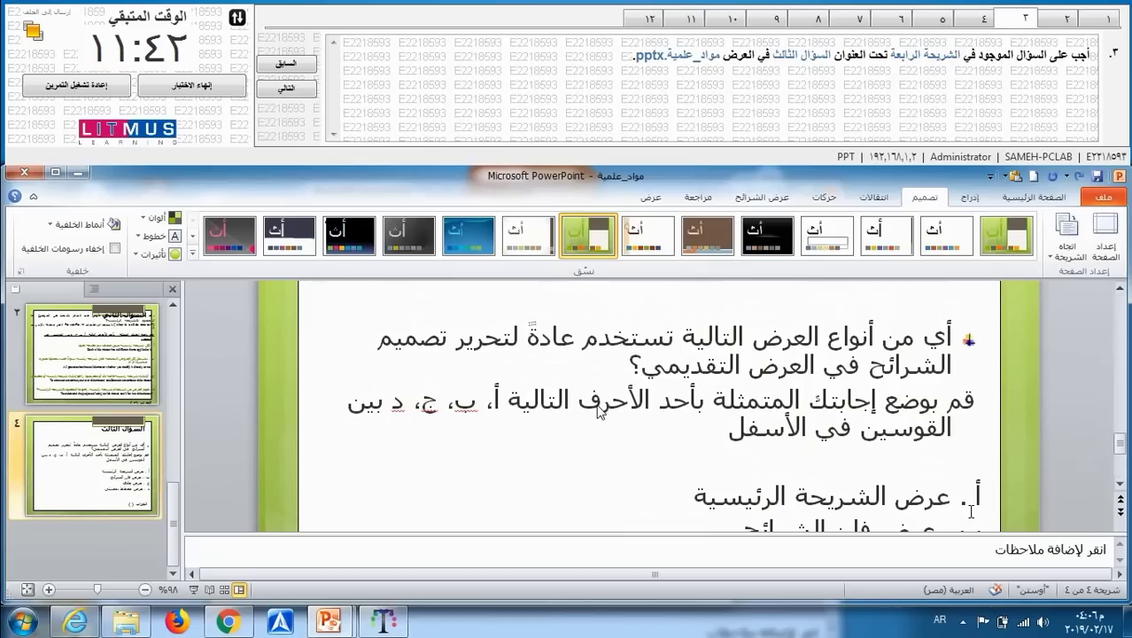
text(،)
click(1120, 486)
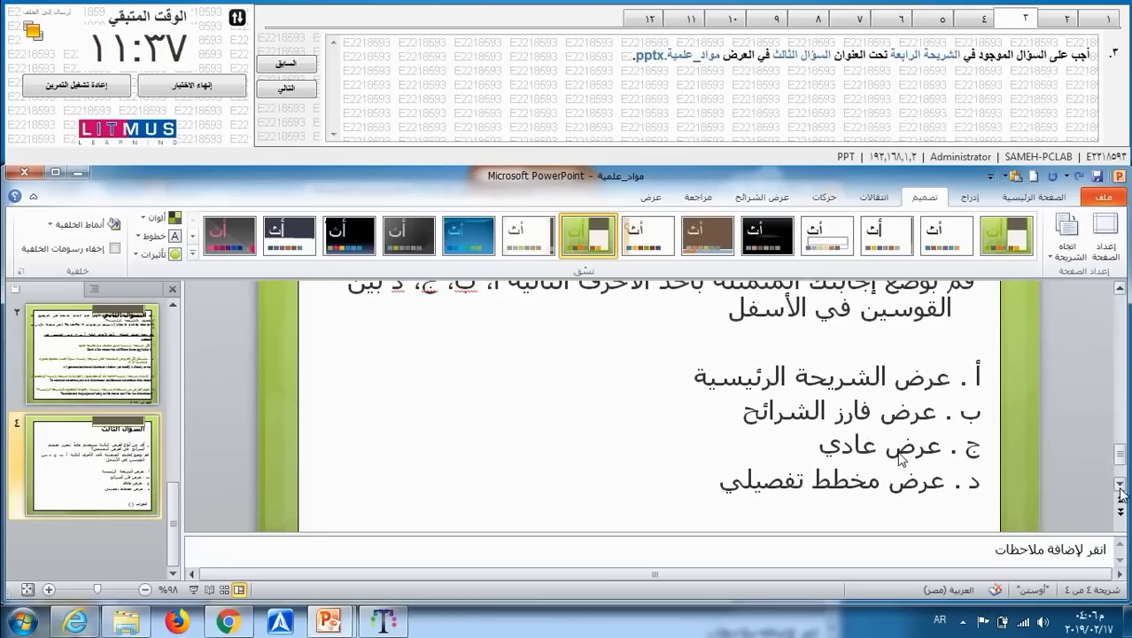
Type ج between the parentheses of 'الجواب ( )' on slide 4
scroll(898, 456, down, 1)
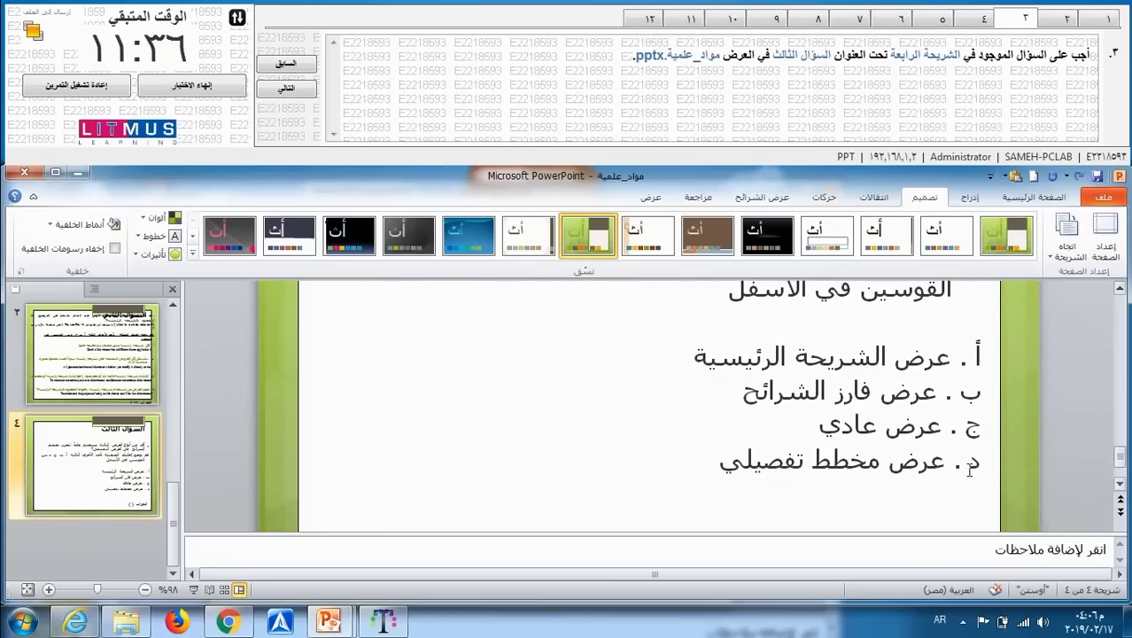
click(887, 424)
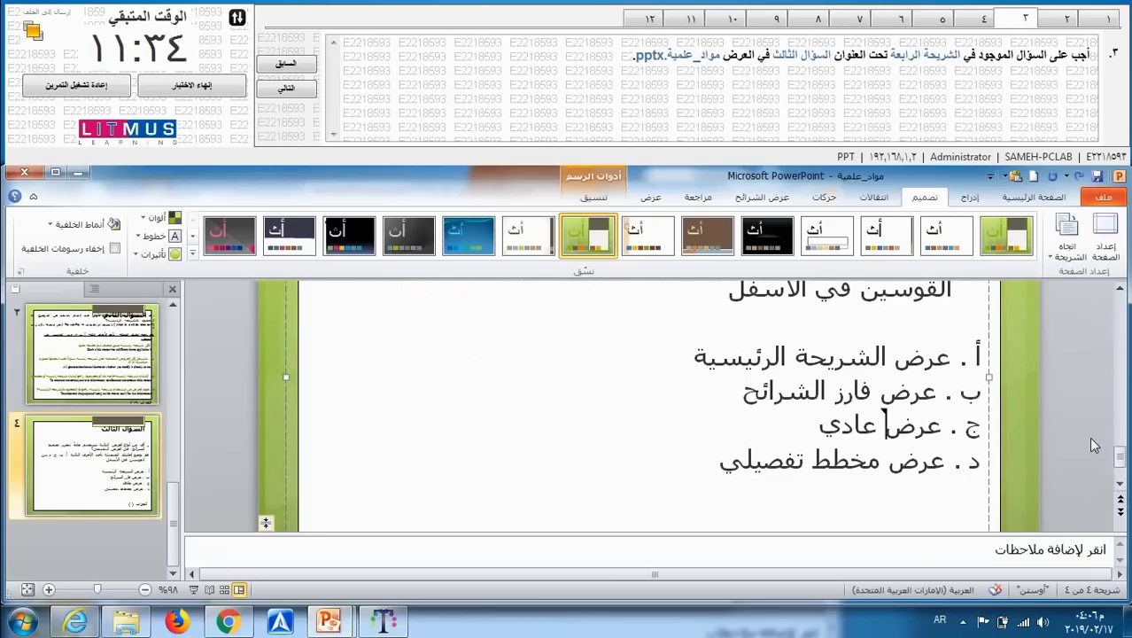
scroll(1122, 486, down, 4)
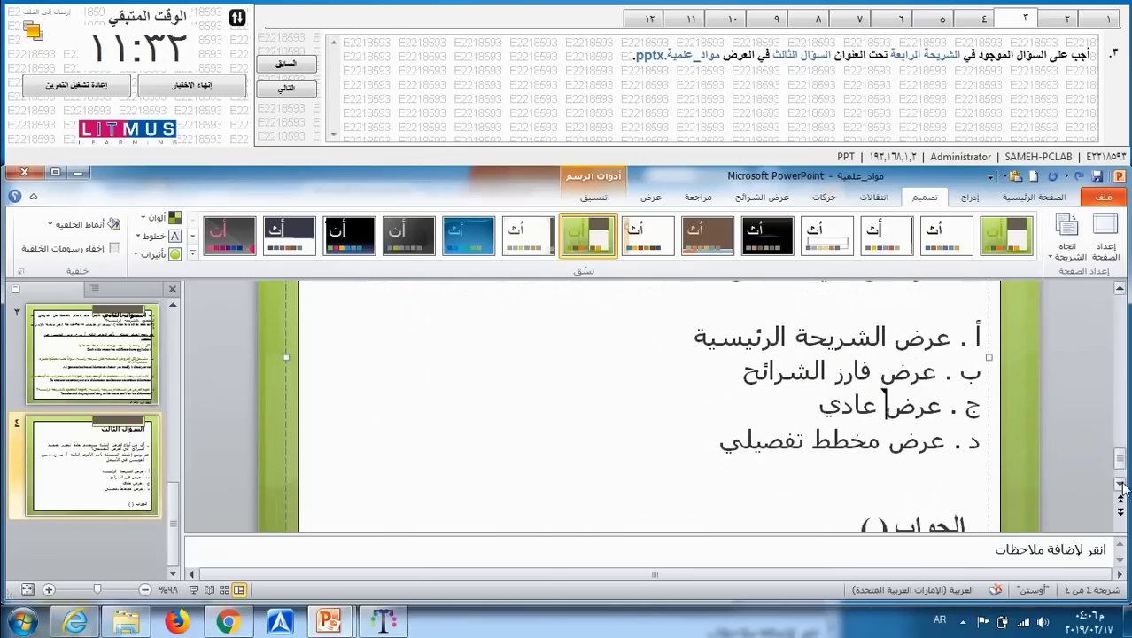
click(876, 452)
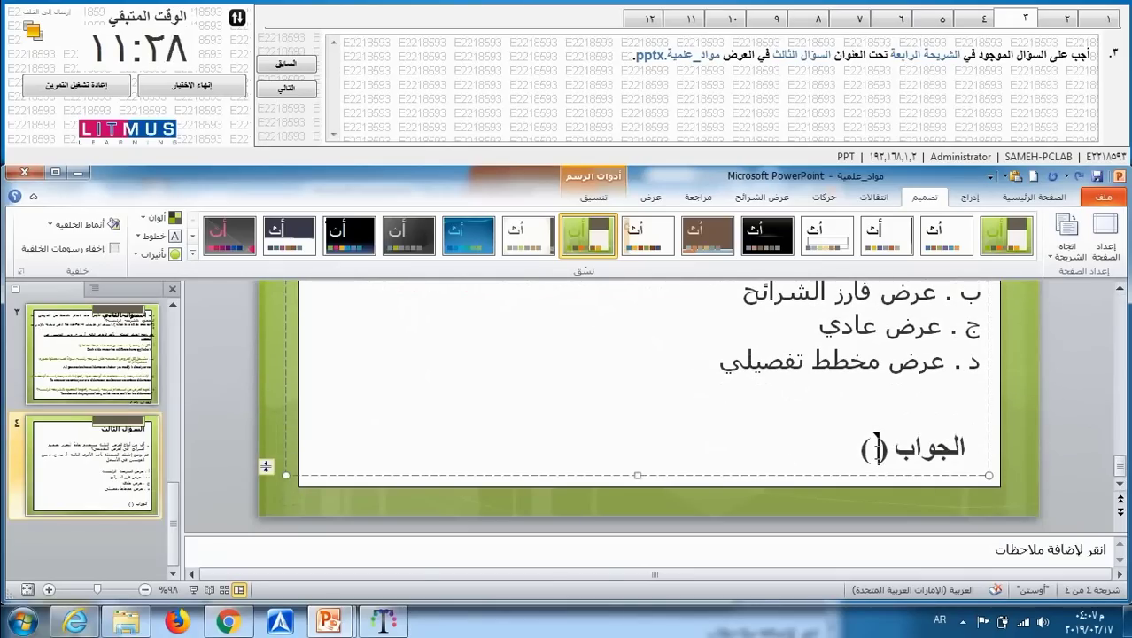
text(ج)
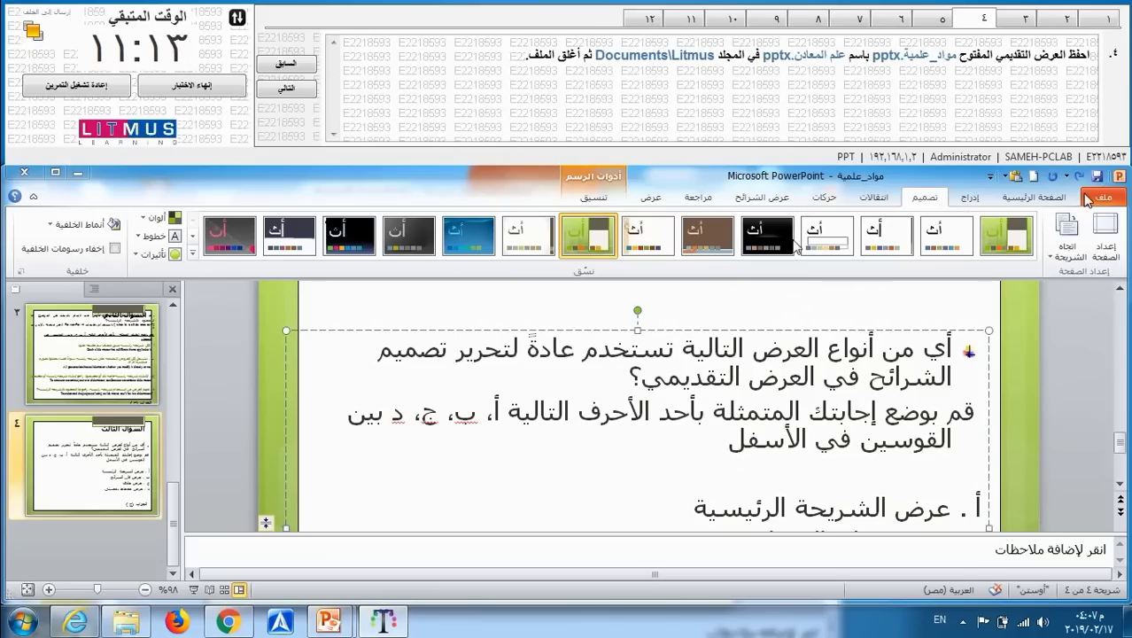
Save the presentation as علم المعادن.pptx in the Documents\Litmus folder
key(alt+shift)
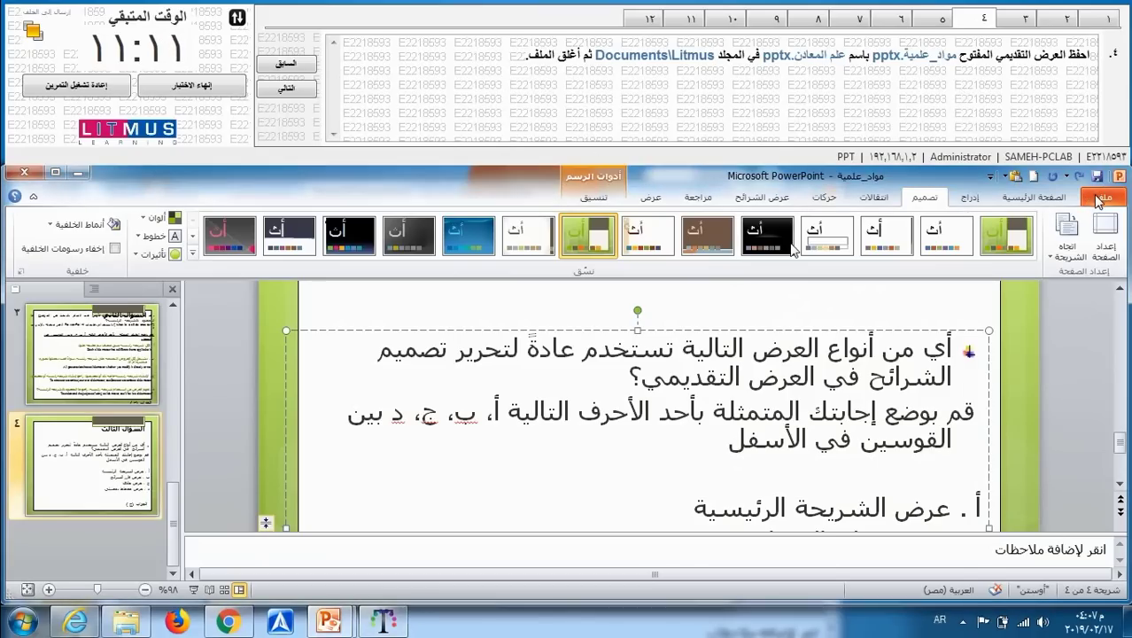
click(1099, 200)
click(1080, 246)
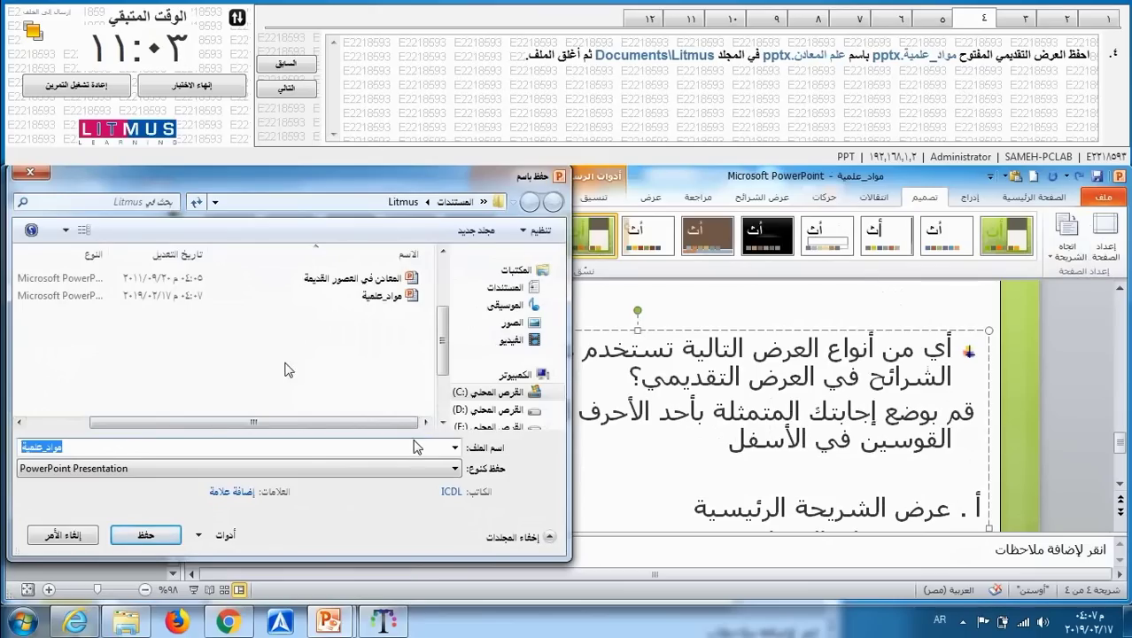
text(ع)
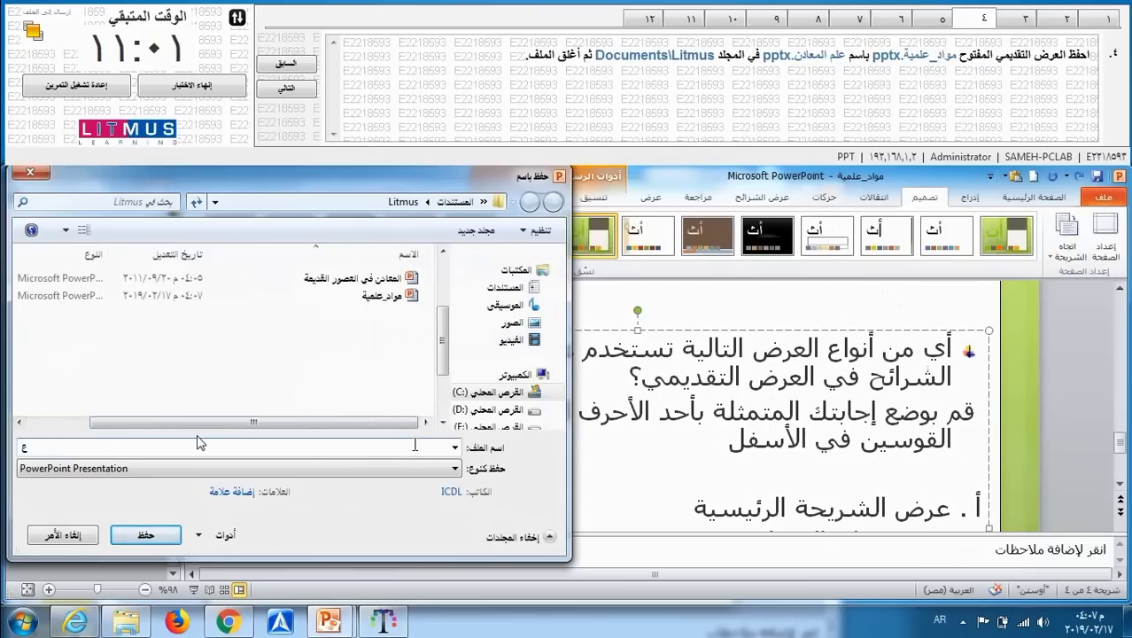
text(لم ال)
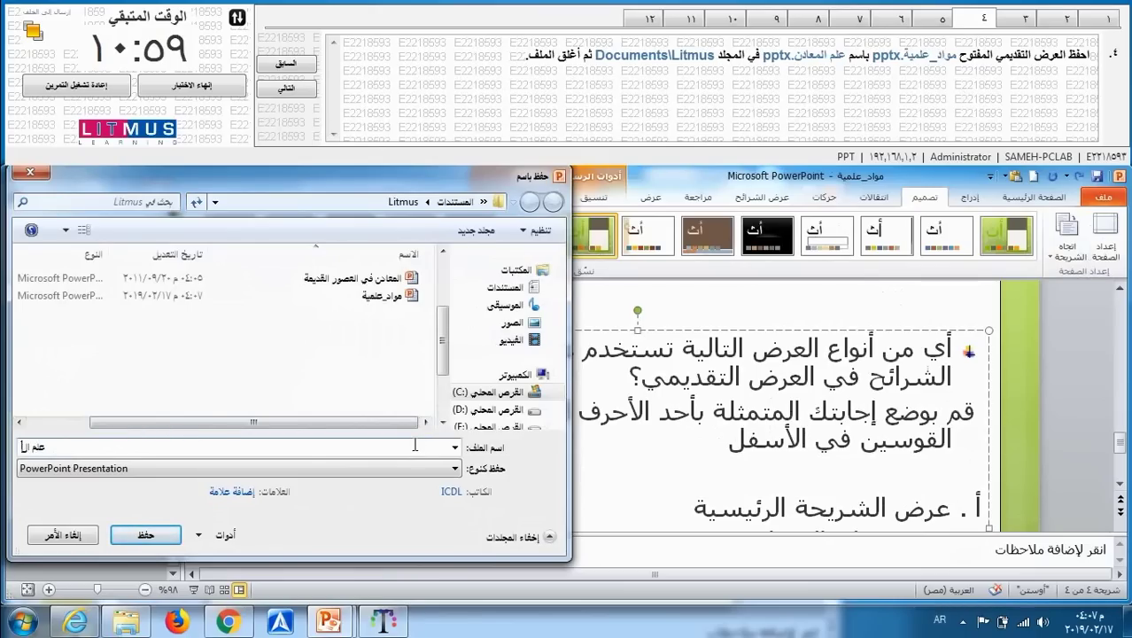
text(معادن)
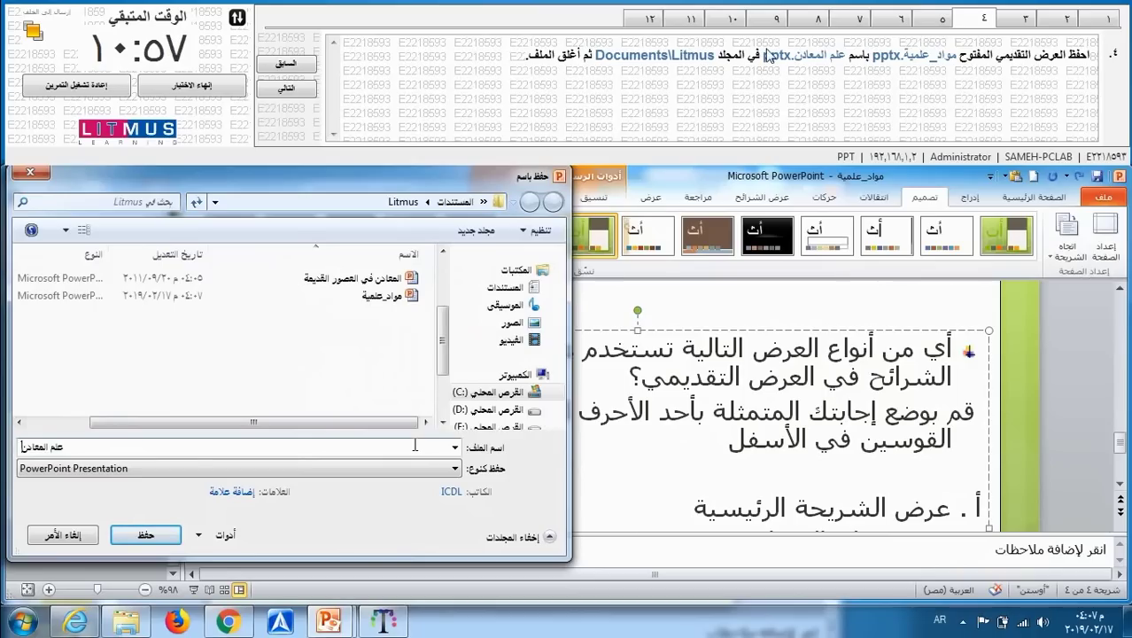
click(147, 546)
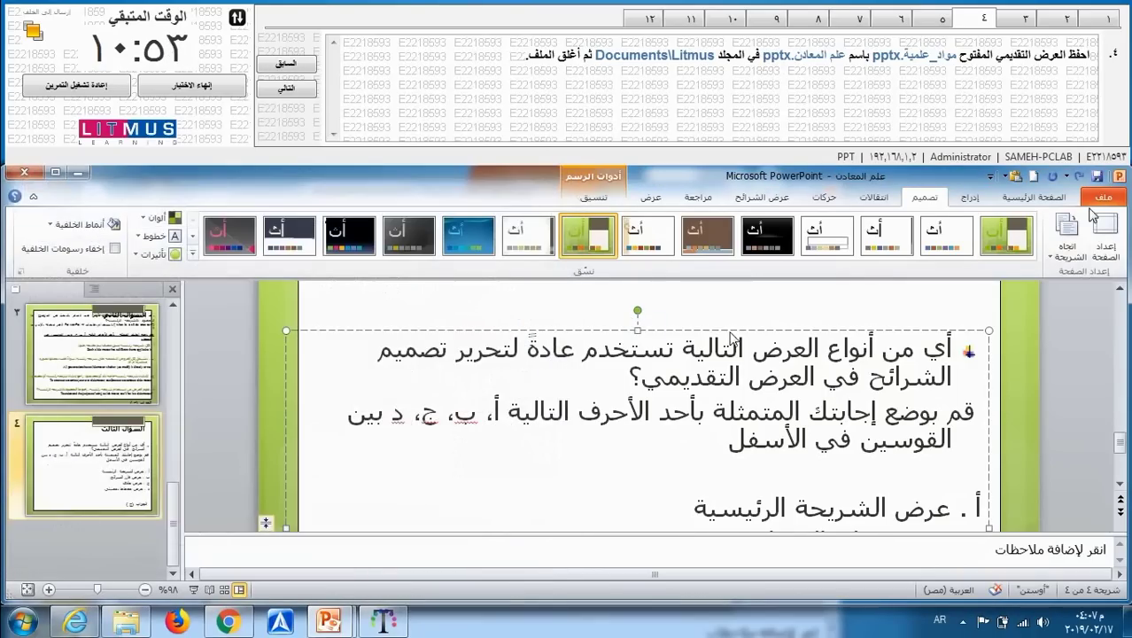
click(1114, 198)
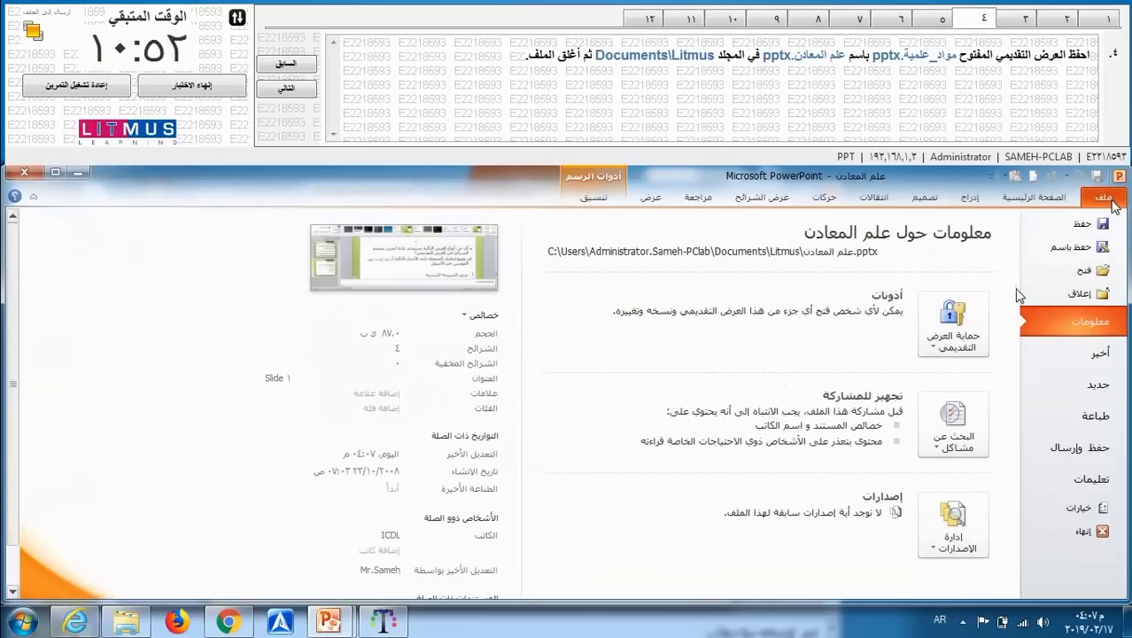
Close the علم المعادن presentation from Backstage view
click(1079, 292)
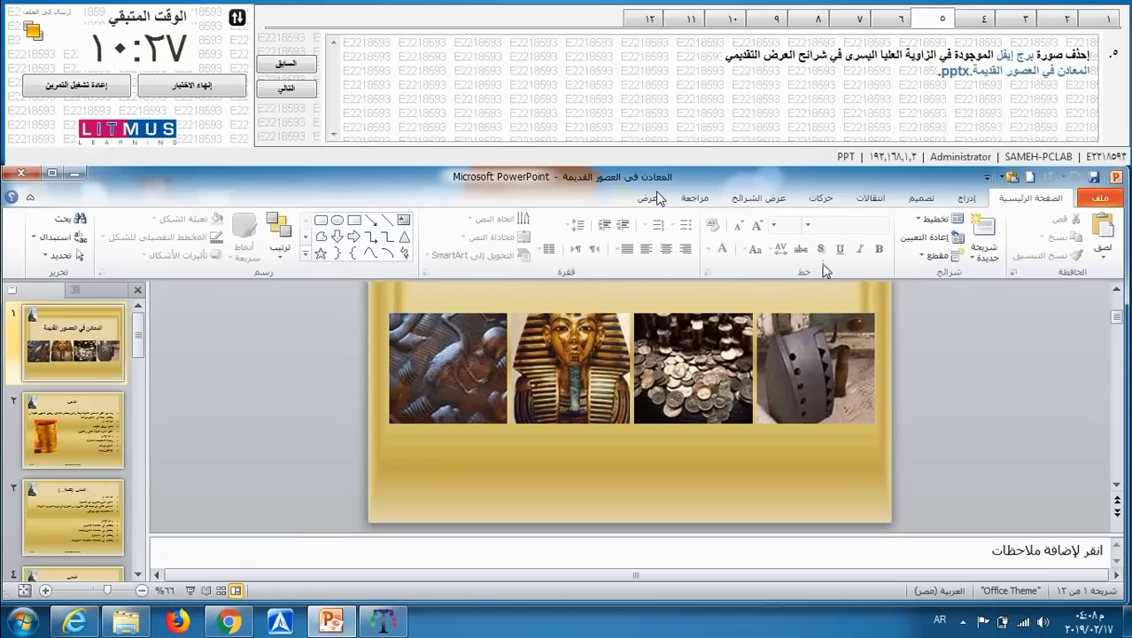
Open Slide Master view and delete the Eiffel Tower picture from the top master slide
scroll(1120, 295, up, 3)
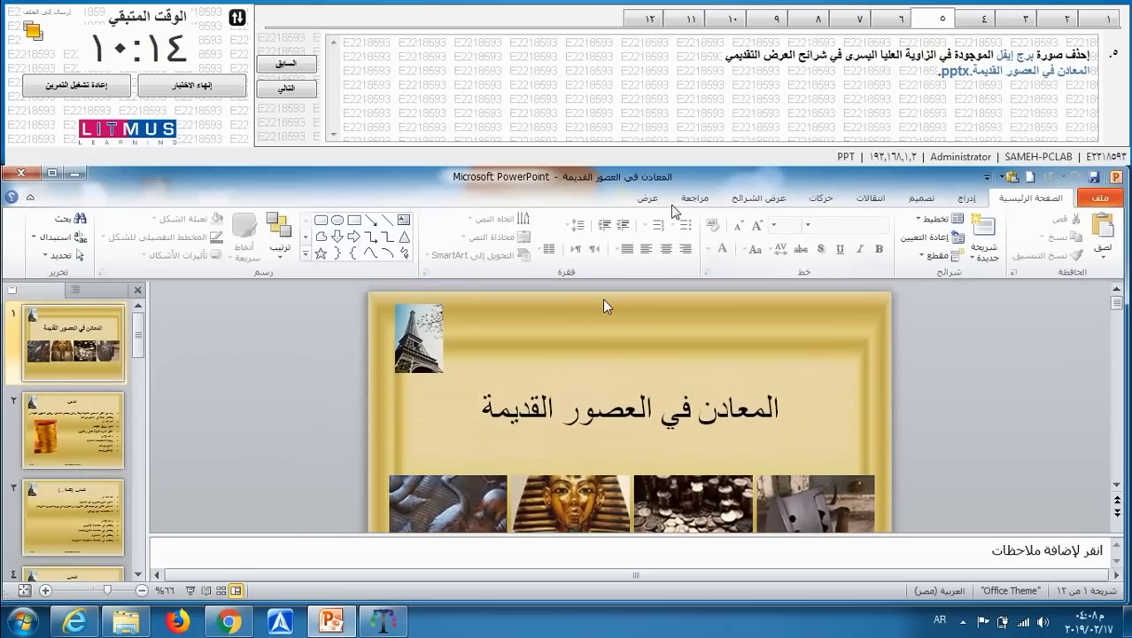
click(660, 202)
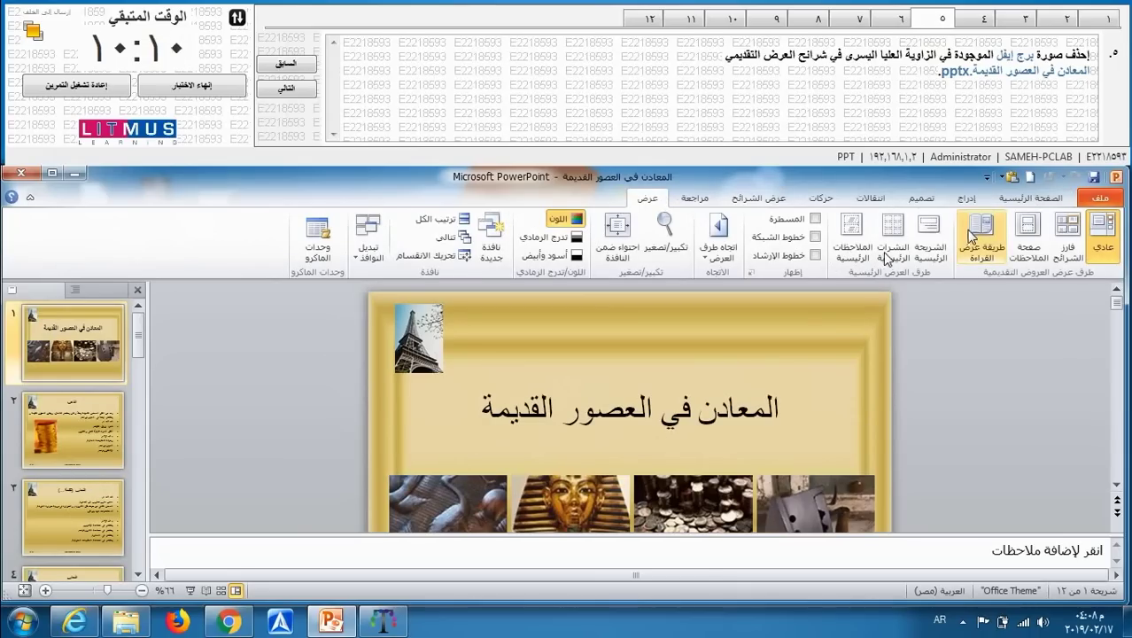
click(928, 239)
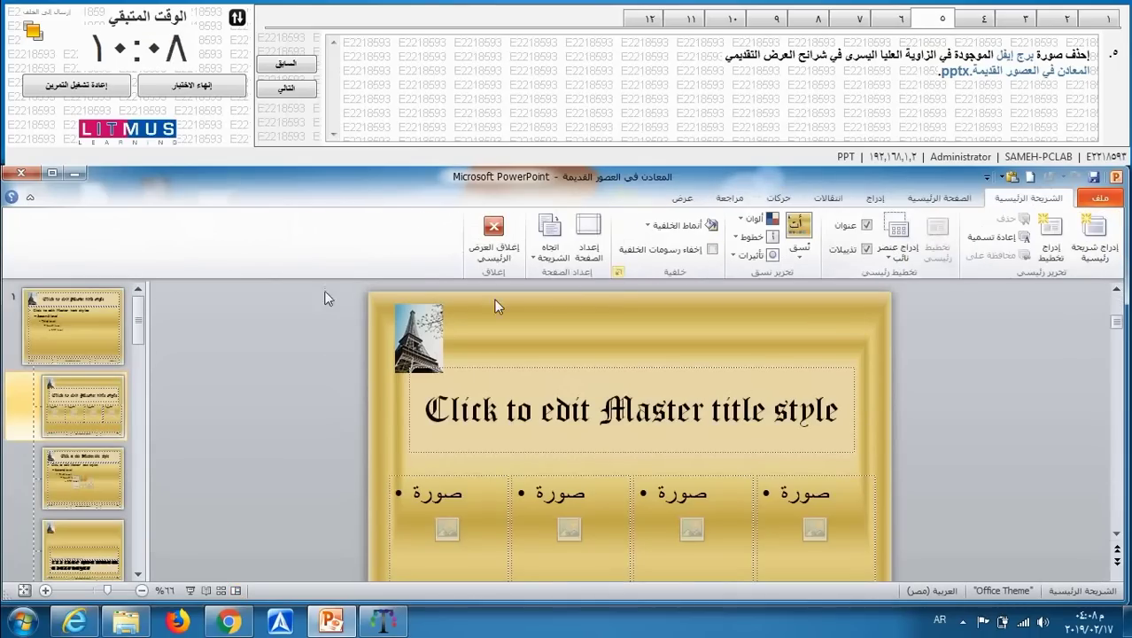
click(44, 347)
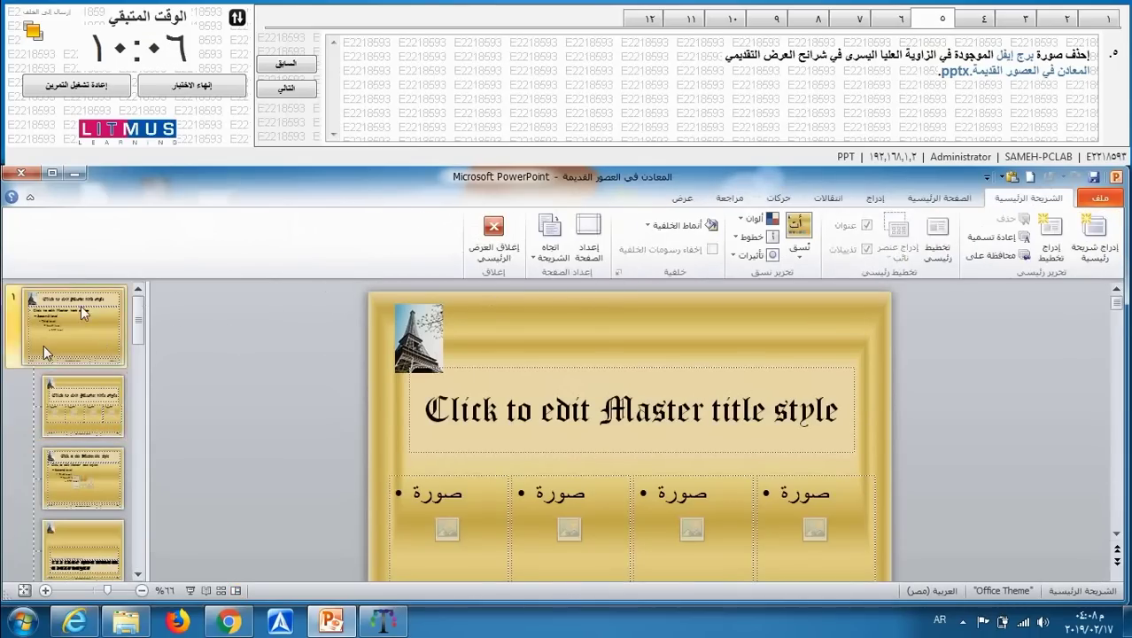
click(401, 355)
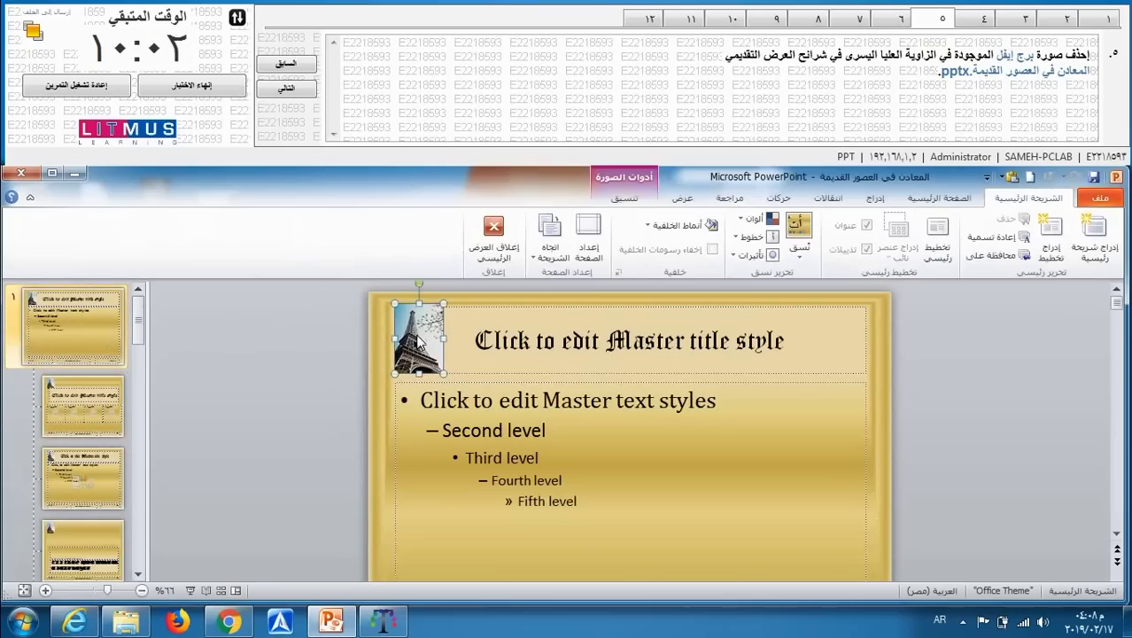
key(Delete)
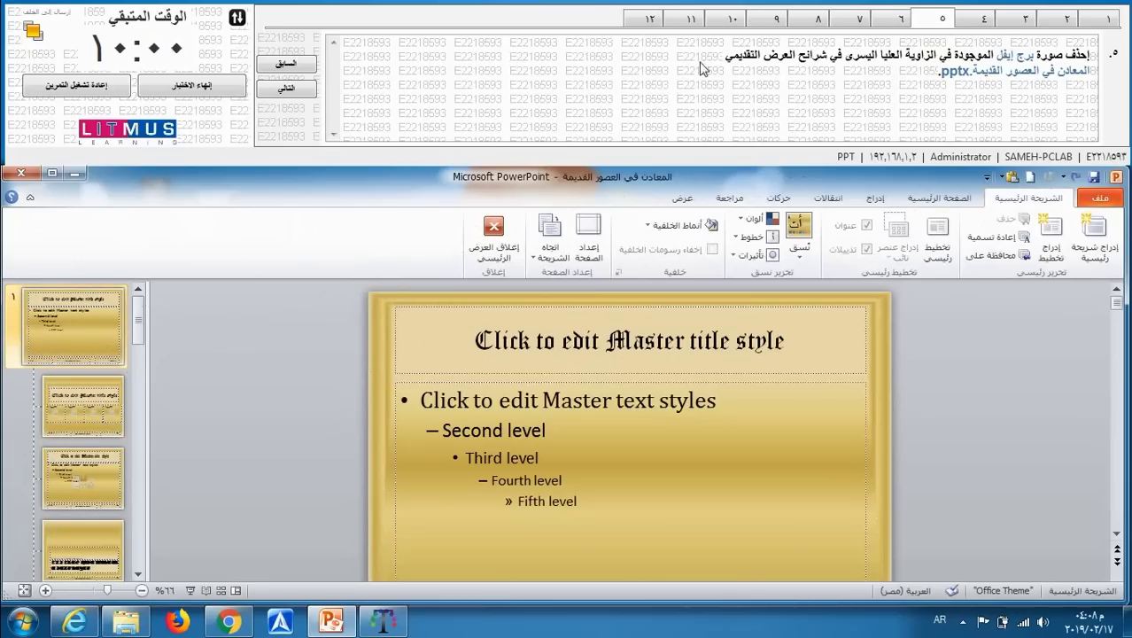
Close Master View and add slide numbers to all slides except the title slide
click(502, 228)
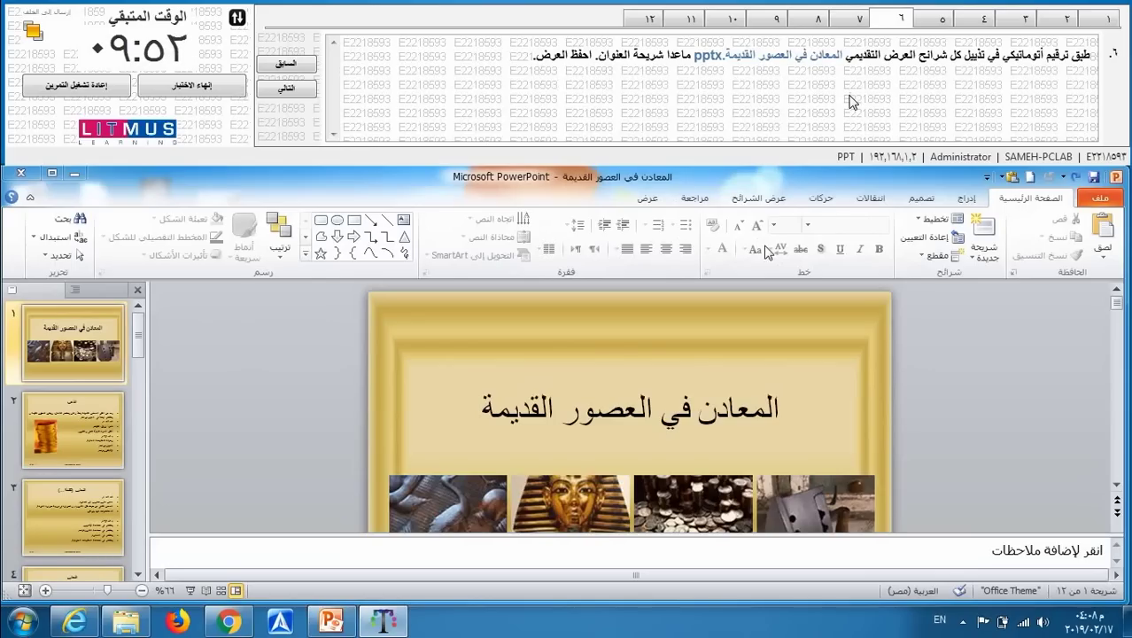
click(965, 198)
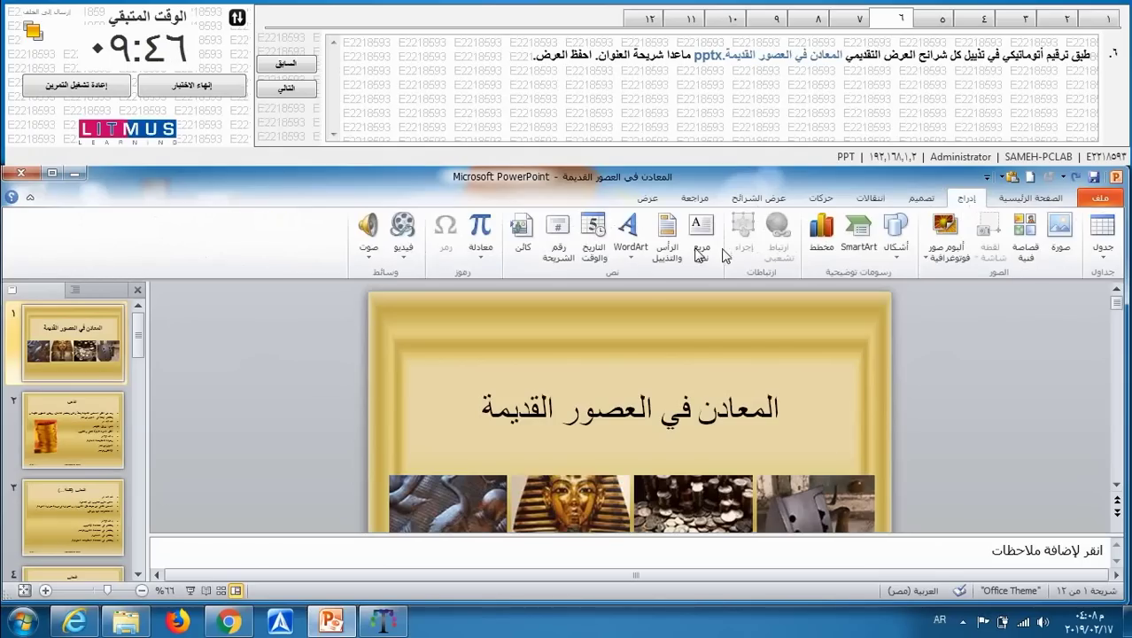
click(558, 239)
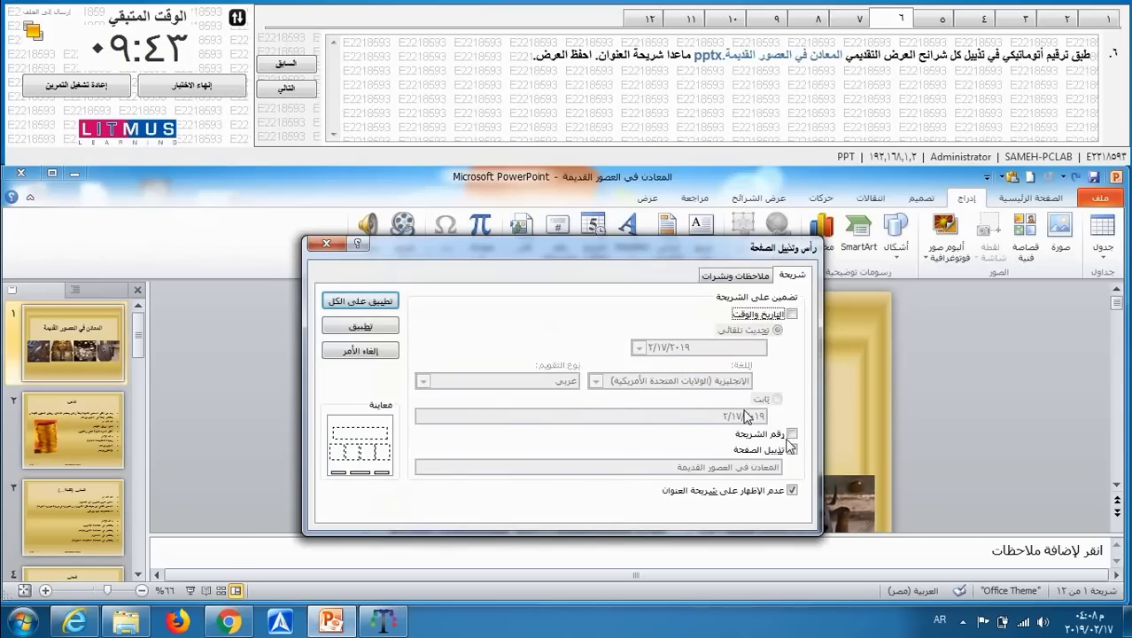
click(790, 434)
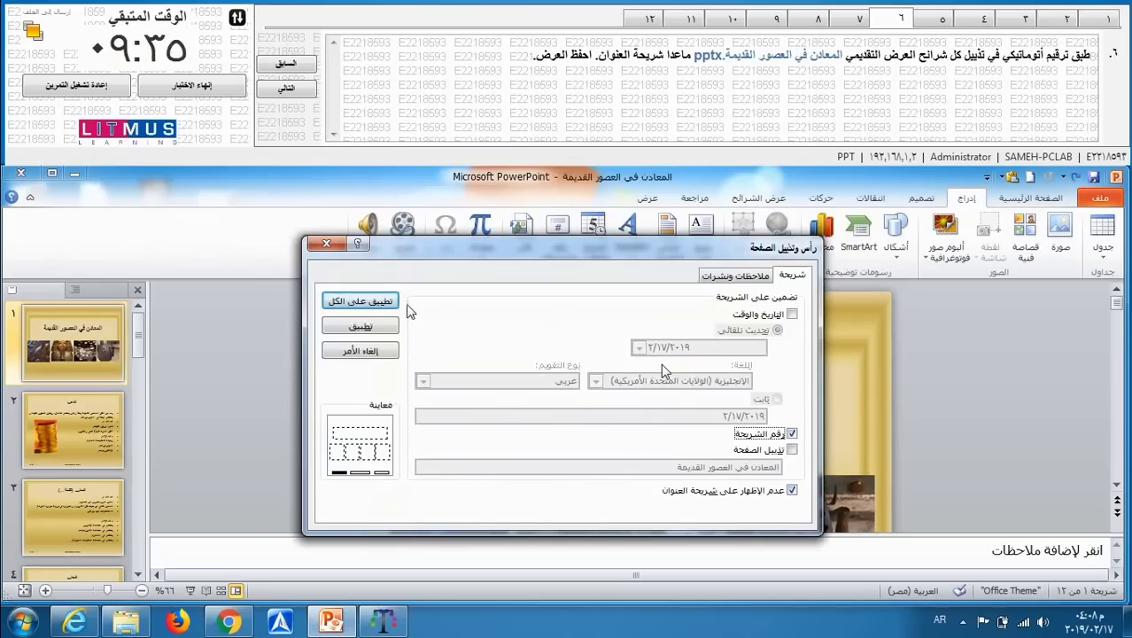
click(381, 302)
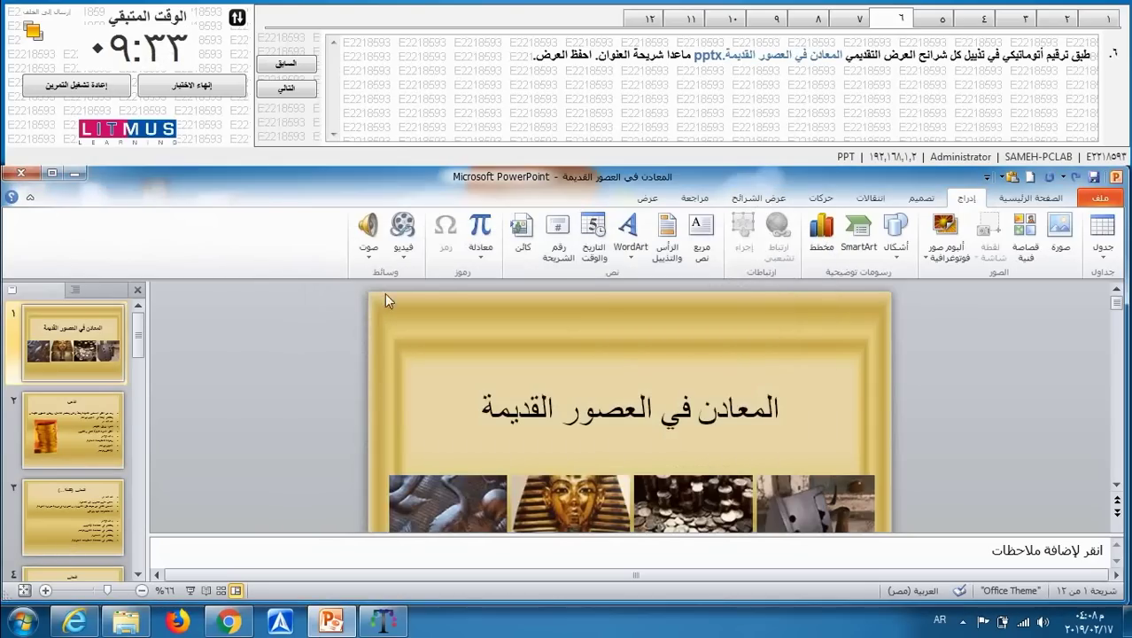
Save the presentation
key(ctrl+s)
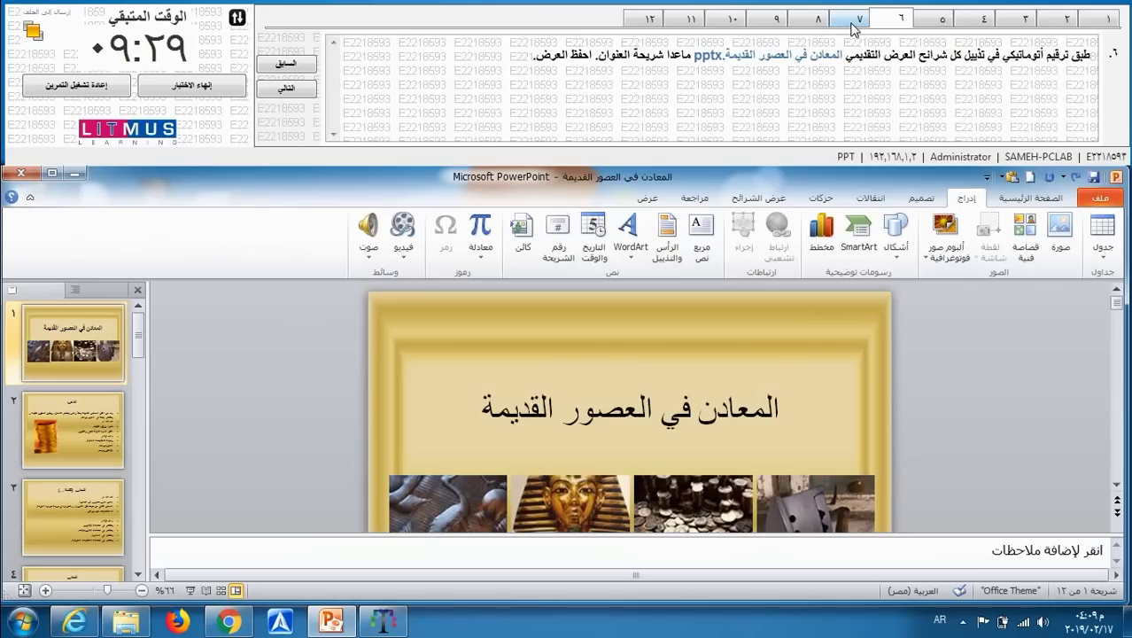
click(1089, 198)
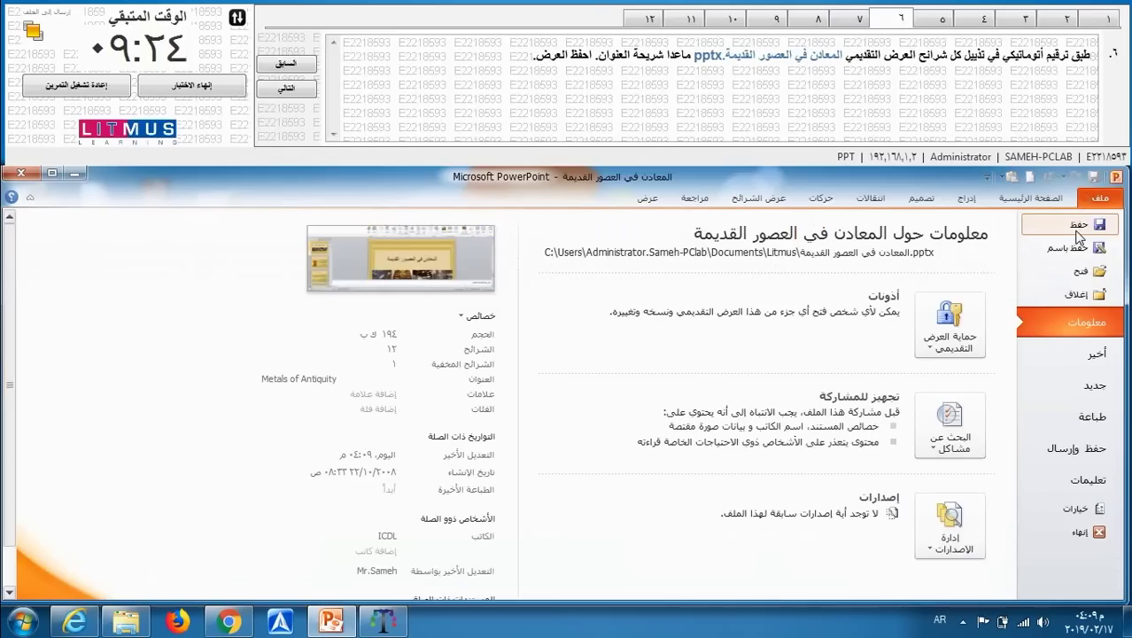
click(1077, 228)
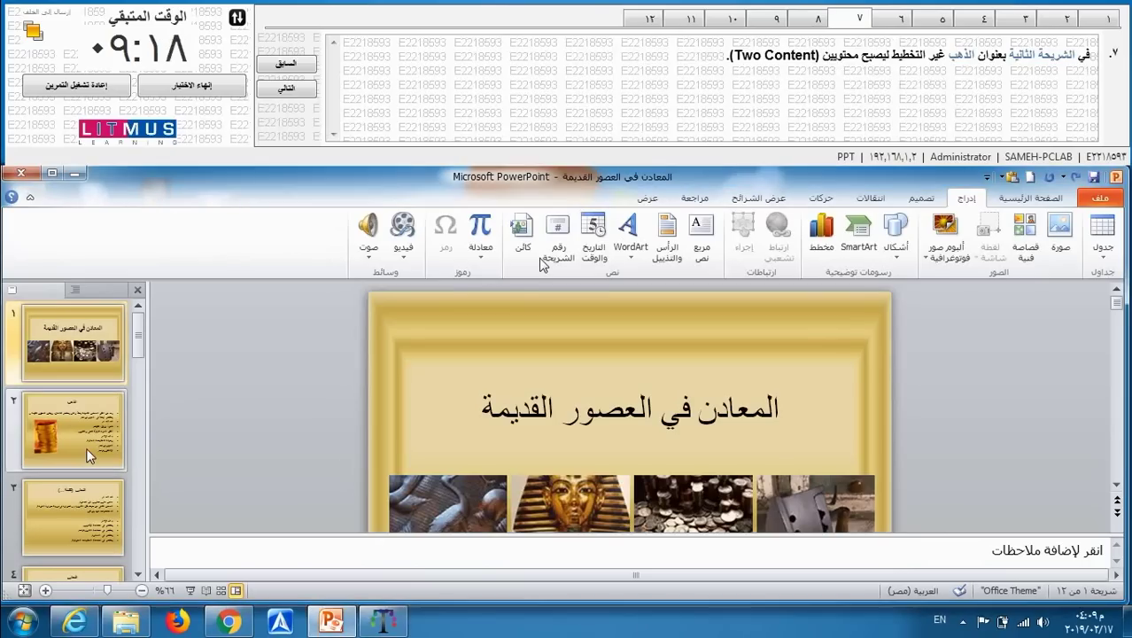
Apply the Two Content layout to slide 2, الذهب
click(89, 456)
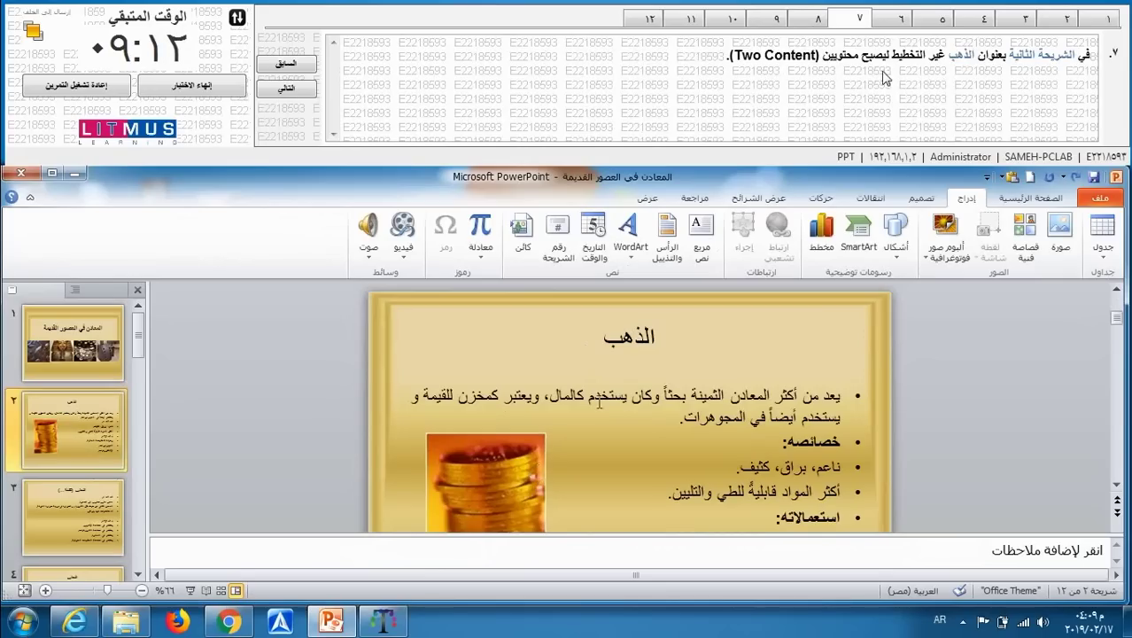
click(1061, 199)
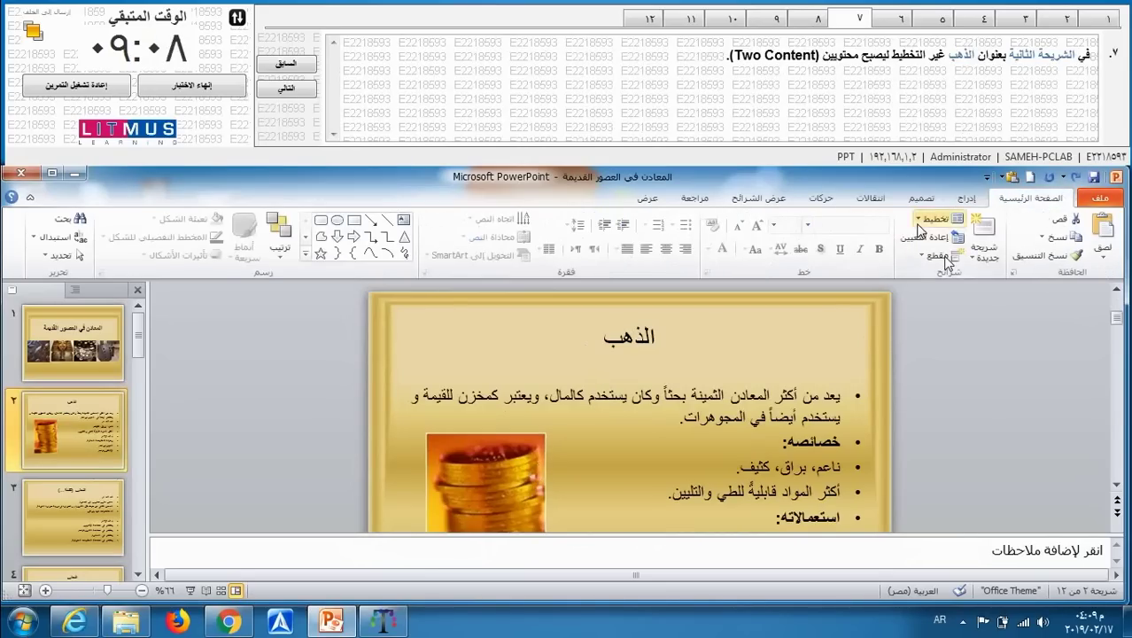
click(941, 221)
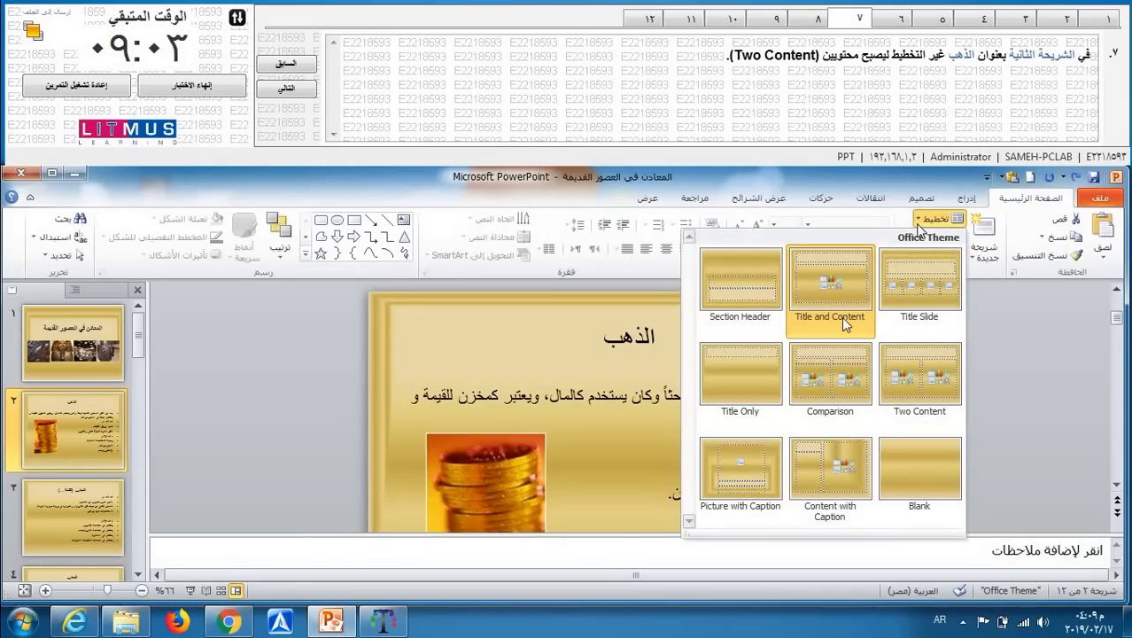
click(918, 389)
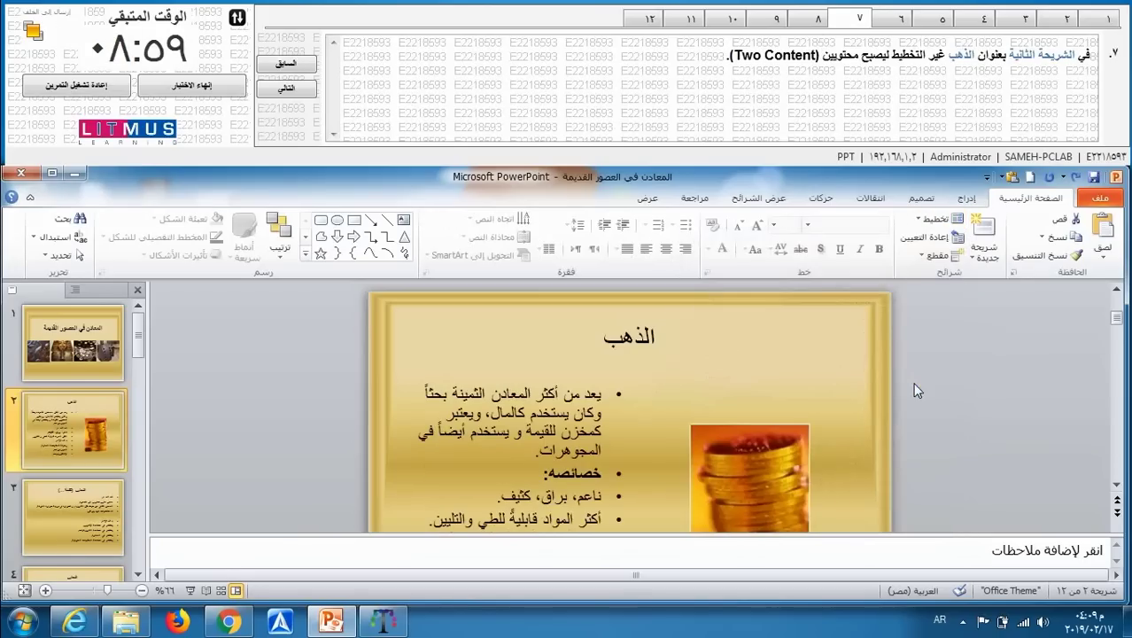
click(813, 18)
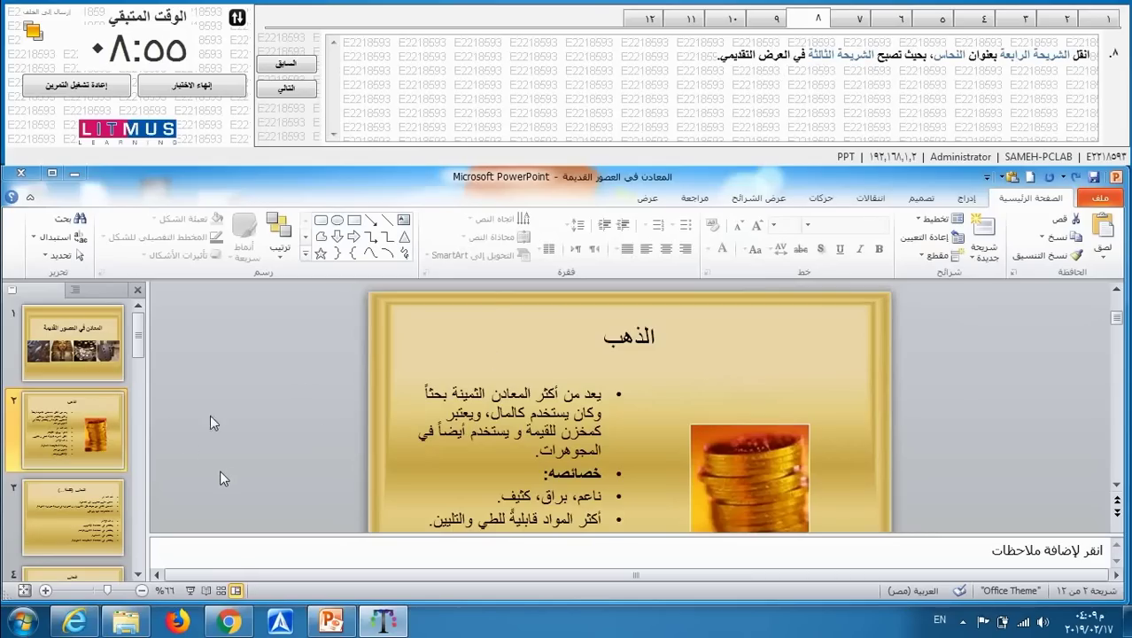
Reorder the slides so النحاس becomes slide 3, then advance to exam question 9
click(137, 574)
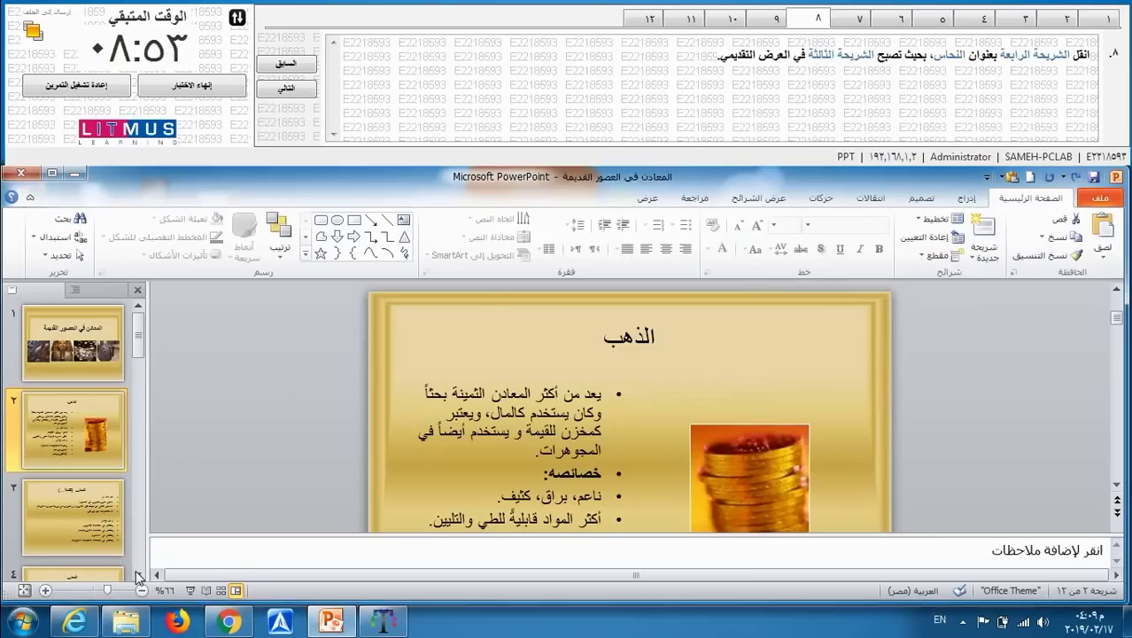
click(137, 573)
drag(76, 458, 94, 315)
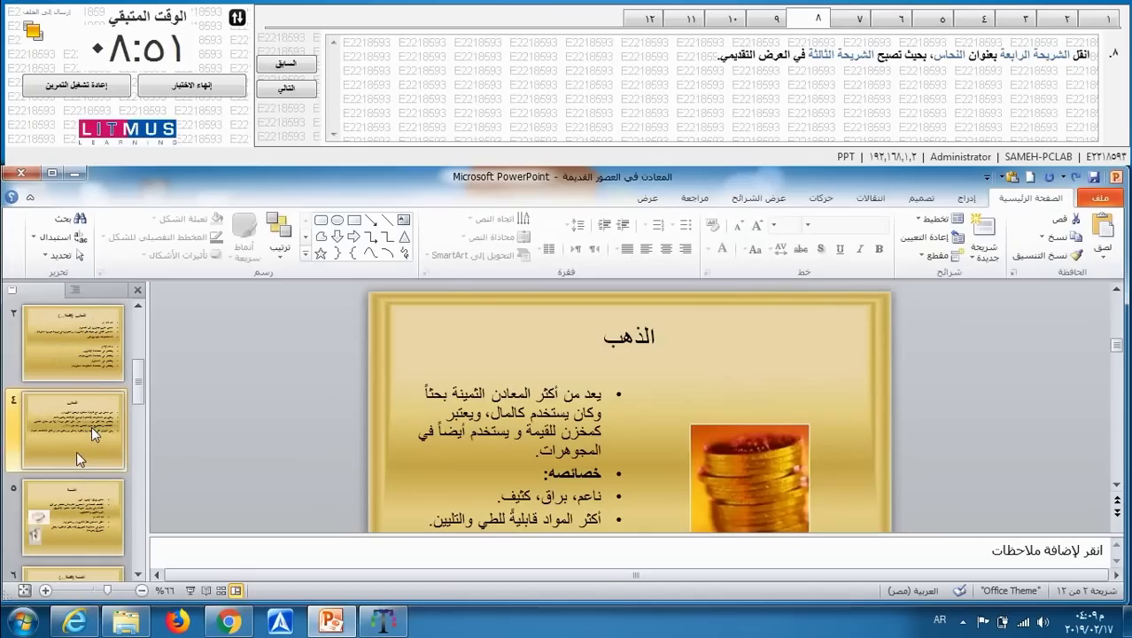
click(77, 453)
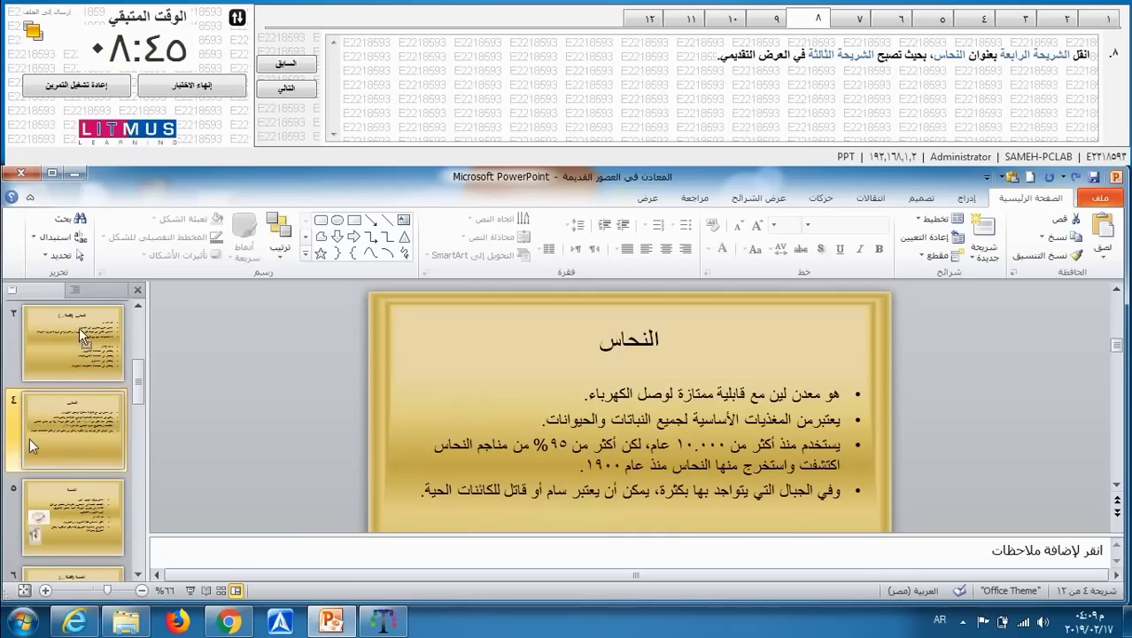
drag(79, 346, 80, 315)
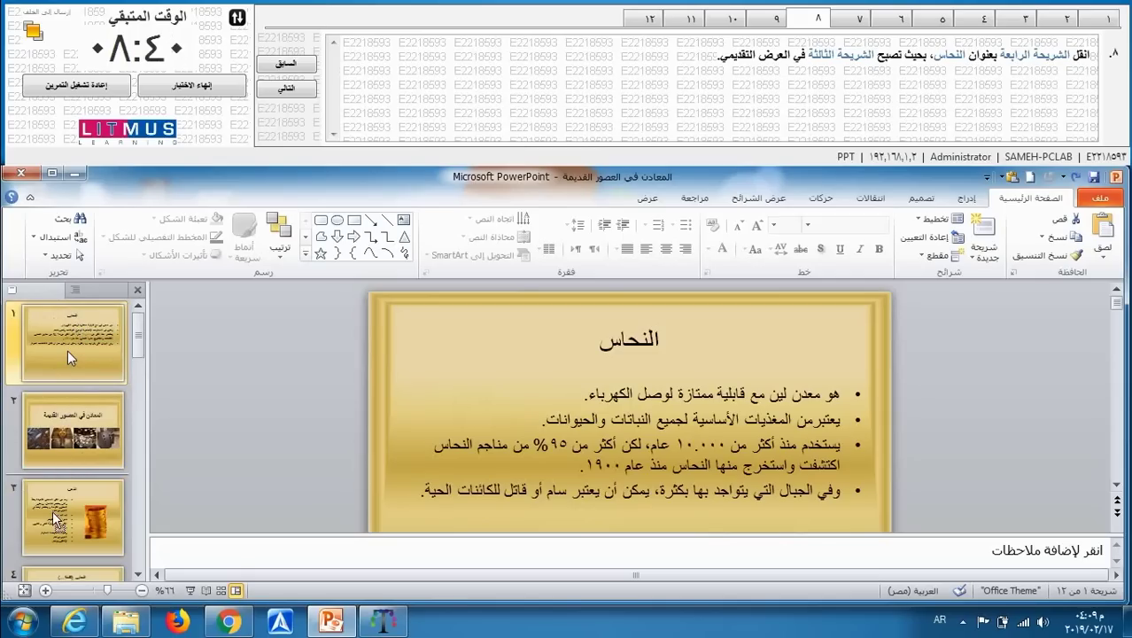
key(ctrl+Down)
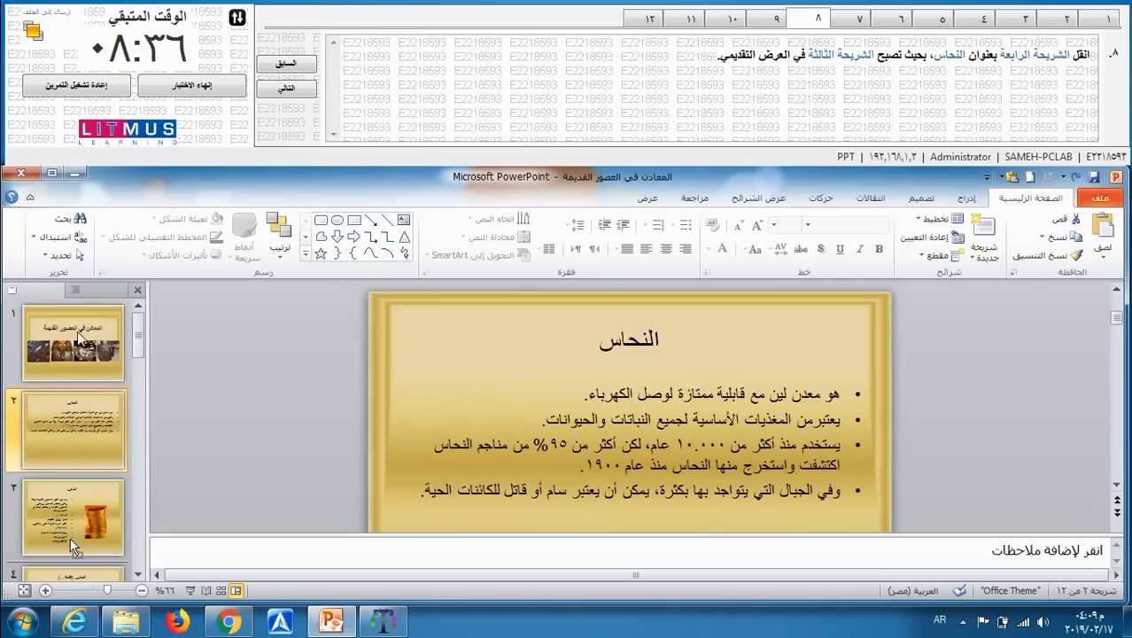
key(ctrl+Down)
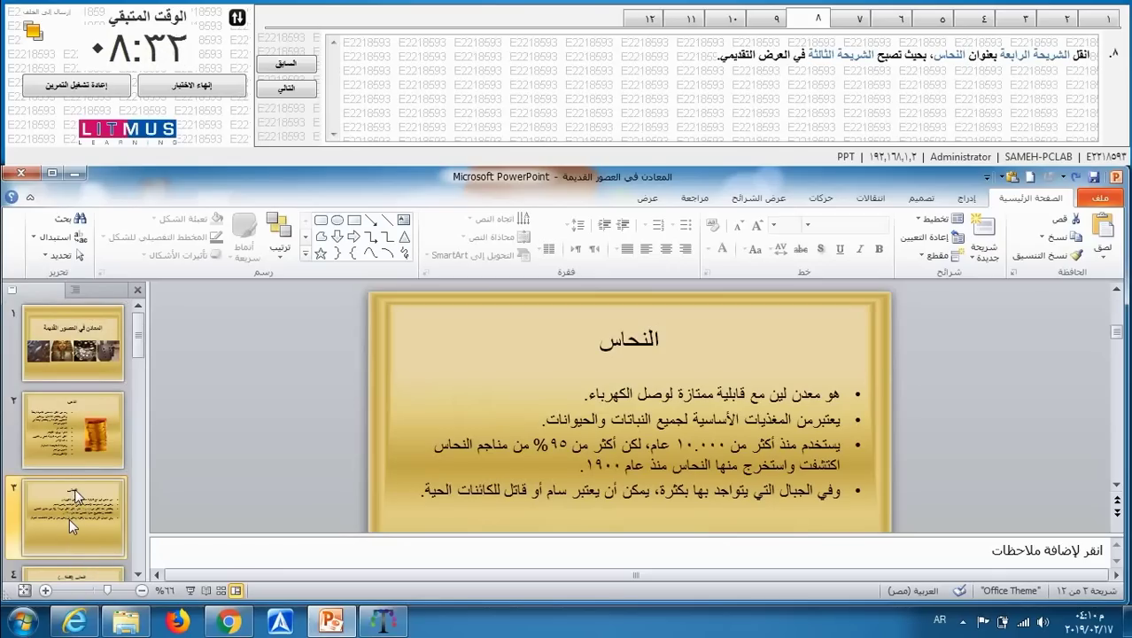
click(763, 24)
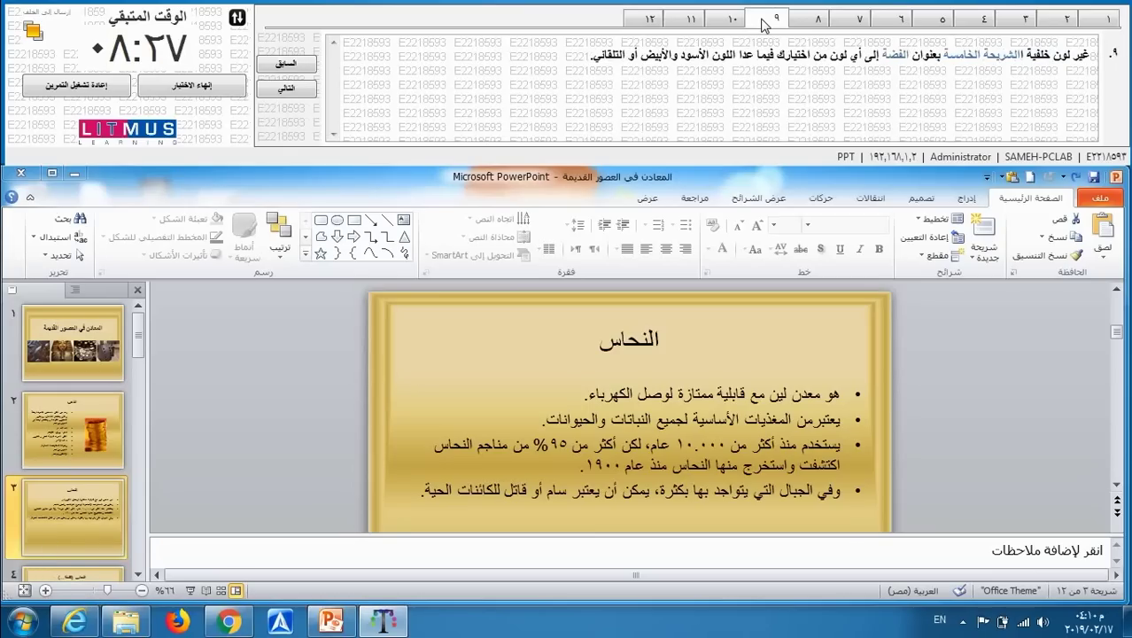
Return to the presentation and select slide 5, the الفضة slide
click(139, 576)
click(139, 576)
click(139, 576)
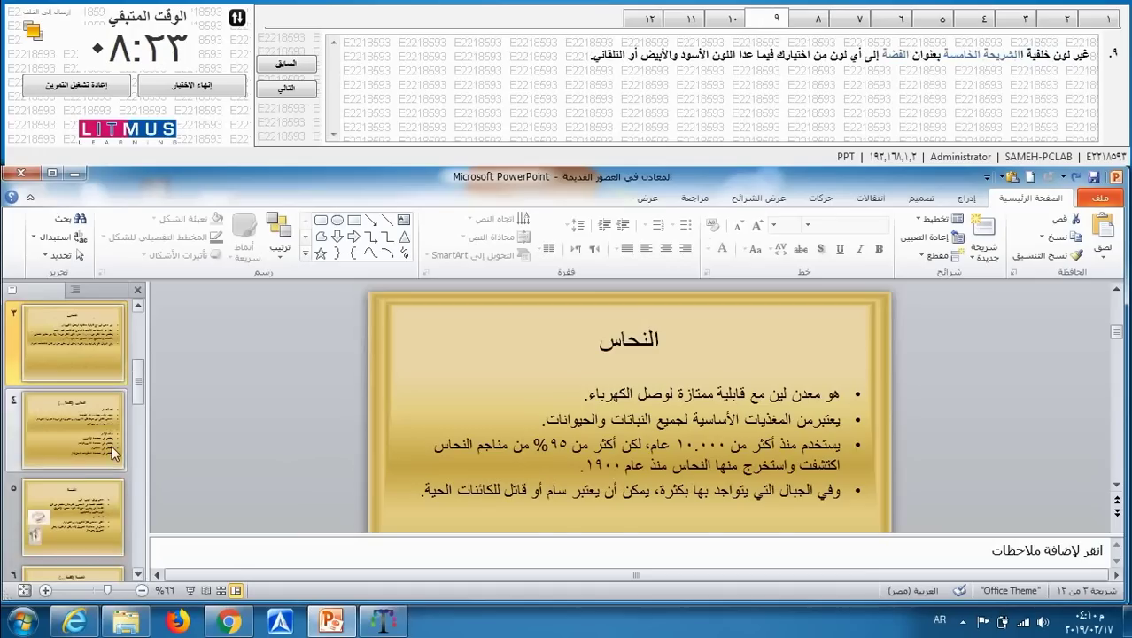
click(99, 502)
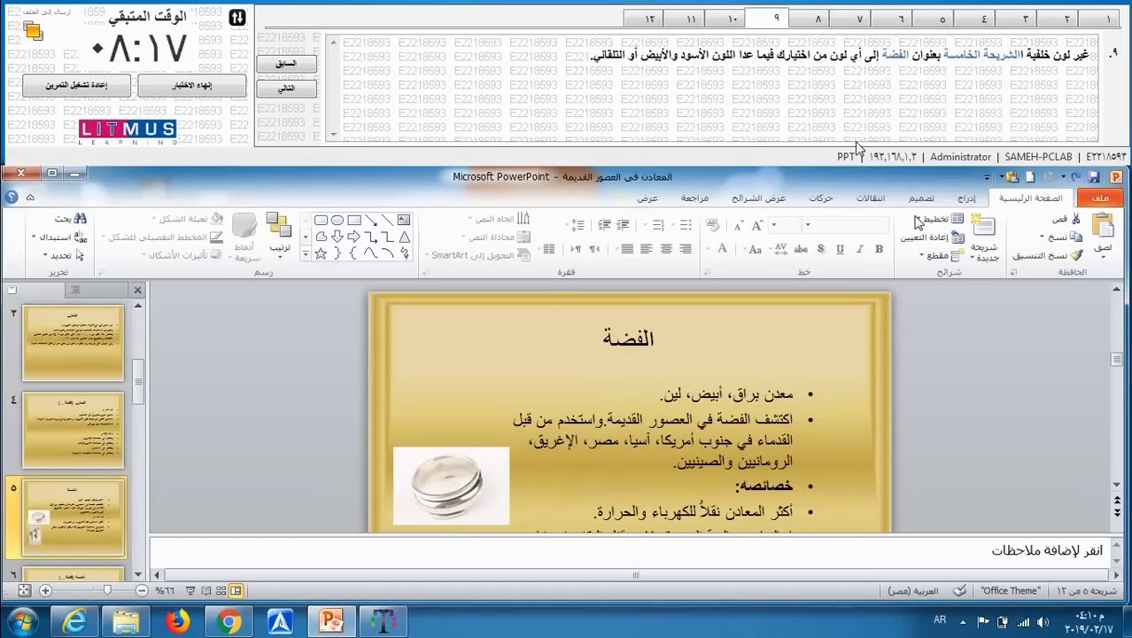
Replace the الفضة slide's gold background with a solid blue fill, then advance to question 10
click(921, 198)
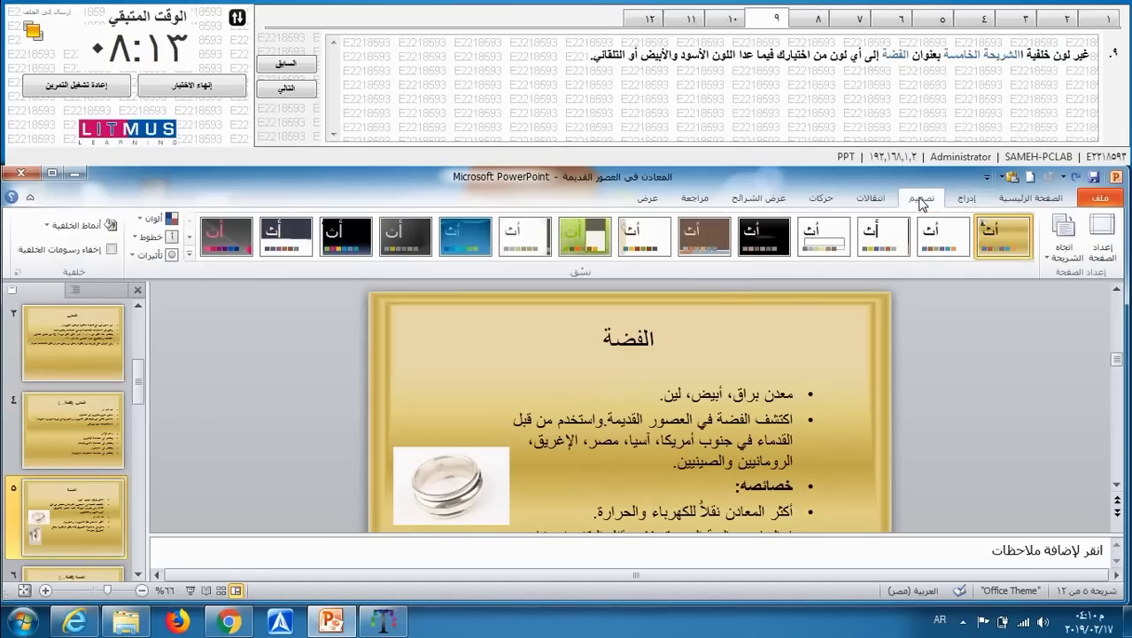
click(55, 227)
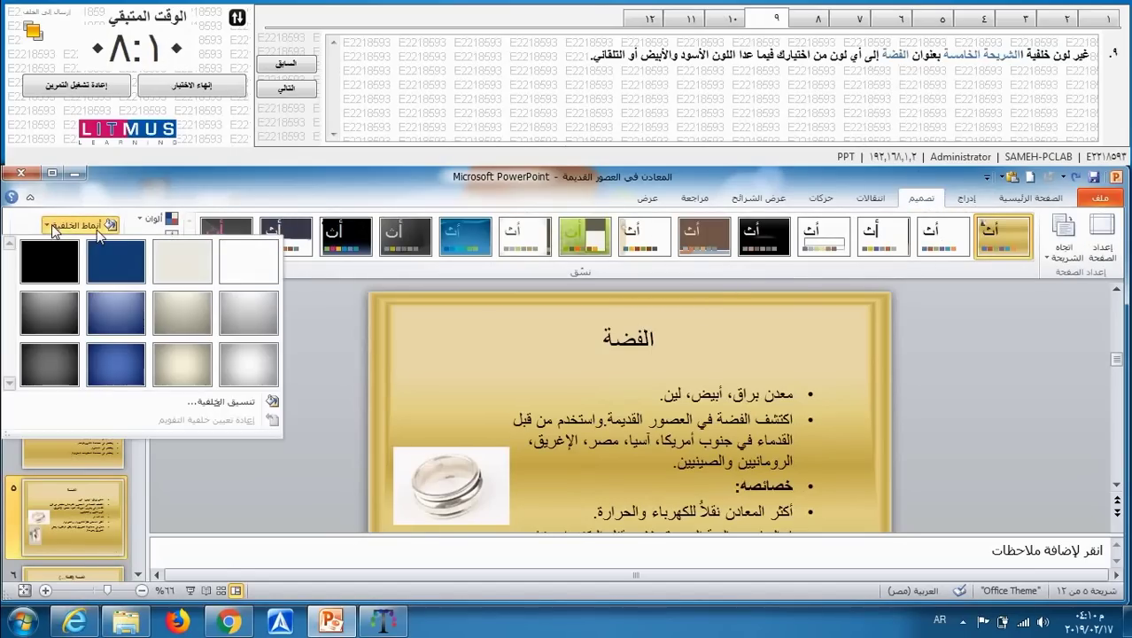
click(173, 403)
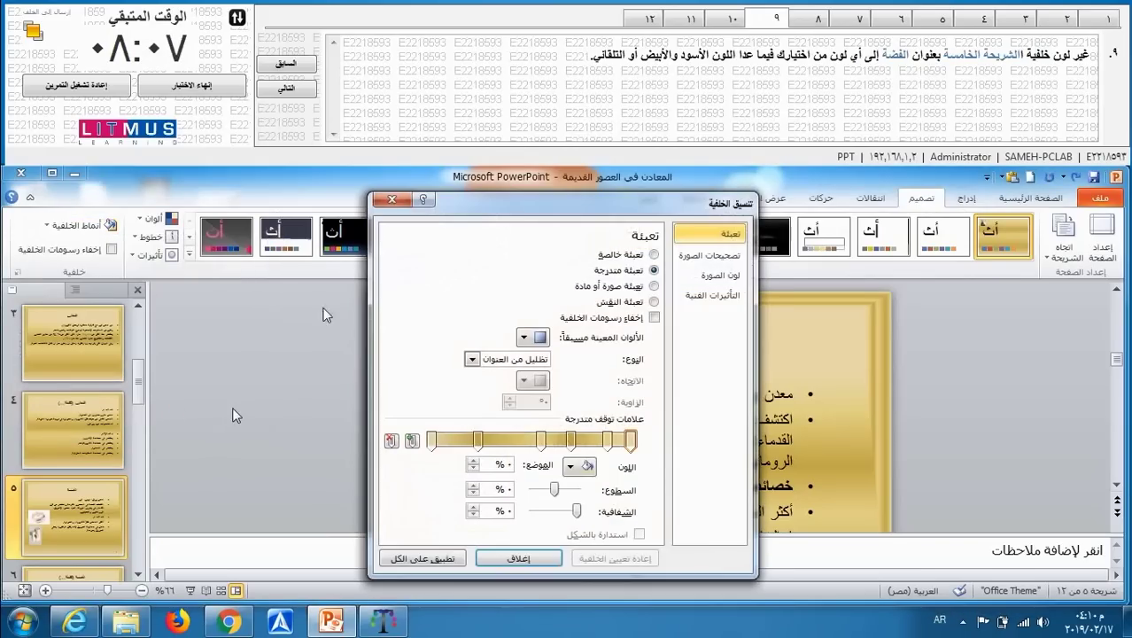
click(654, 255)
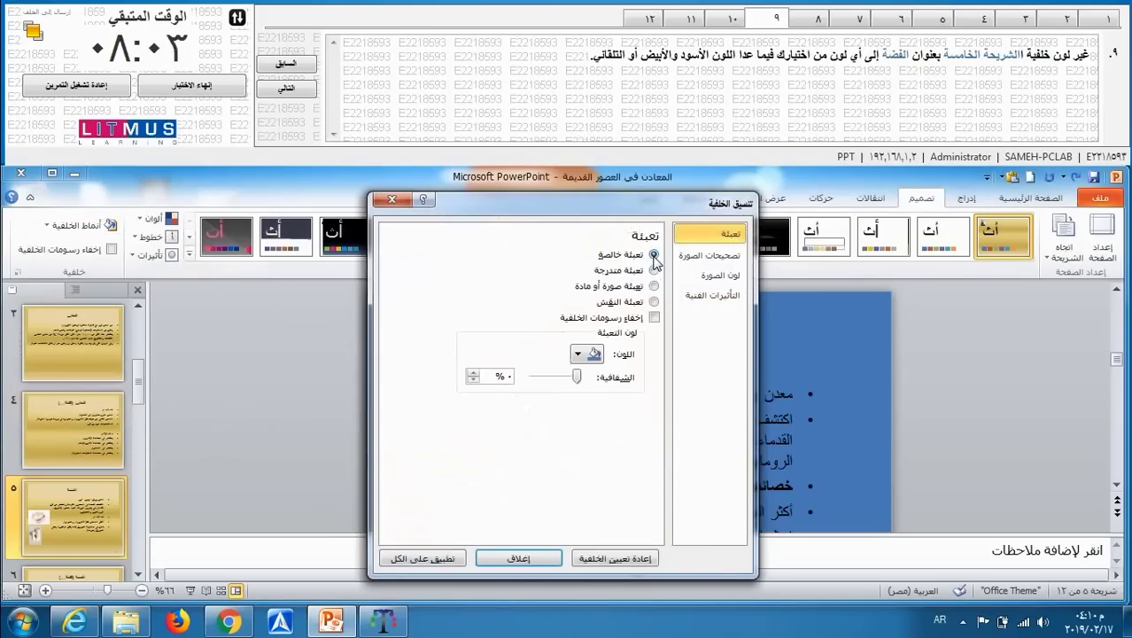
click(581, 356)
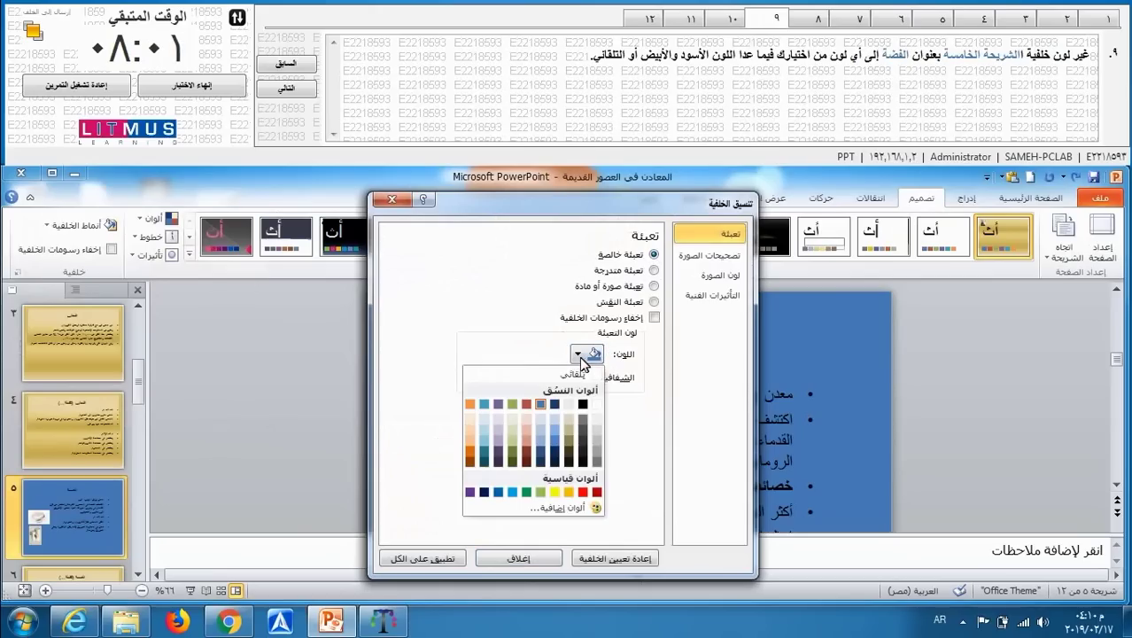
click(581, 356)
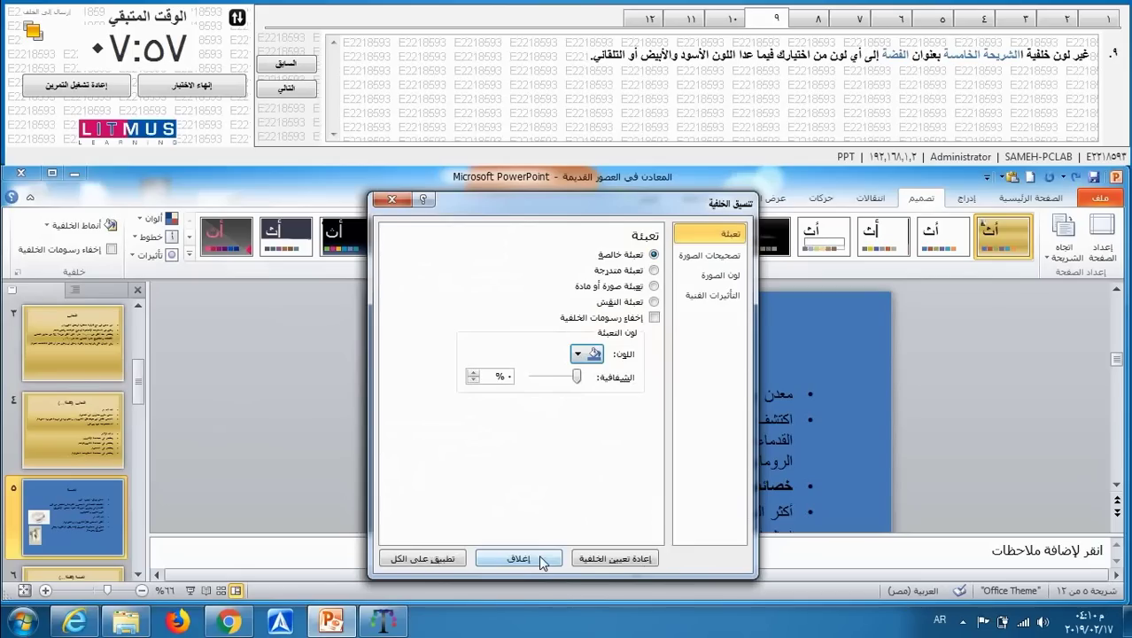
click(536, 559)
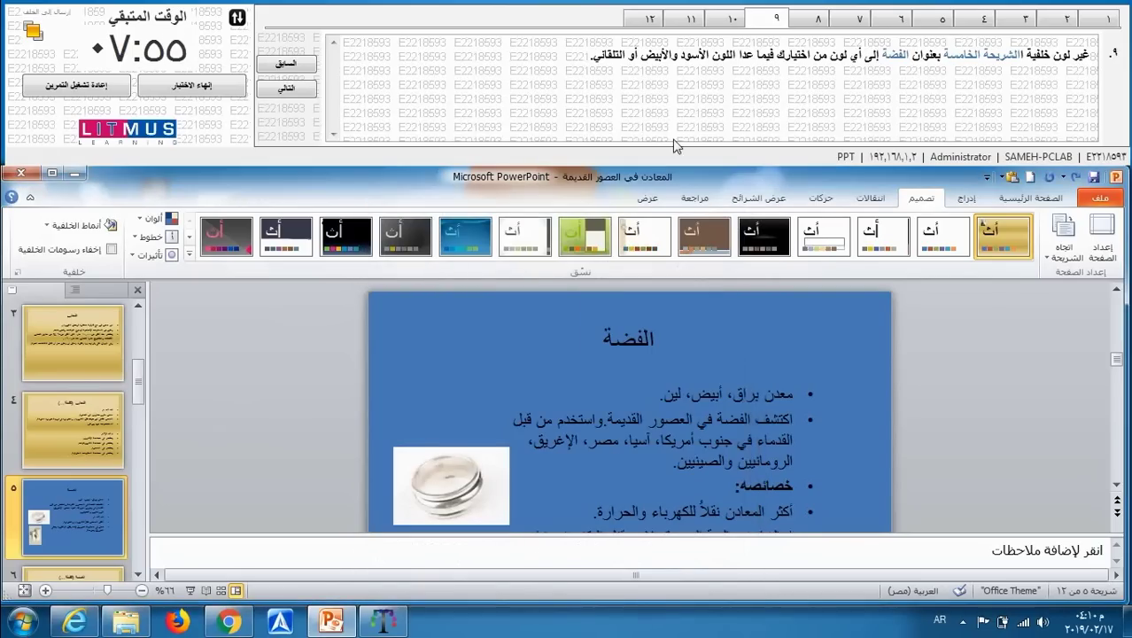
click(741, 28)
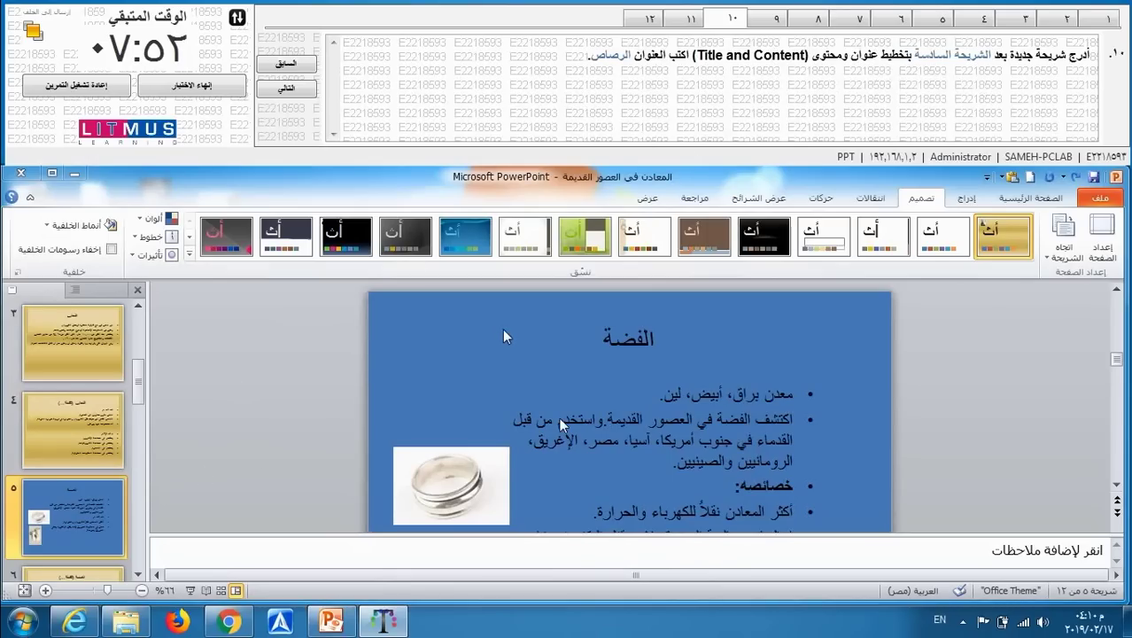
Insert a new Title and Content slide after slide 6
click(137, 573)
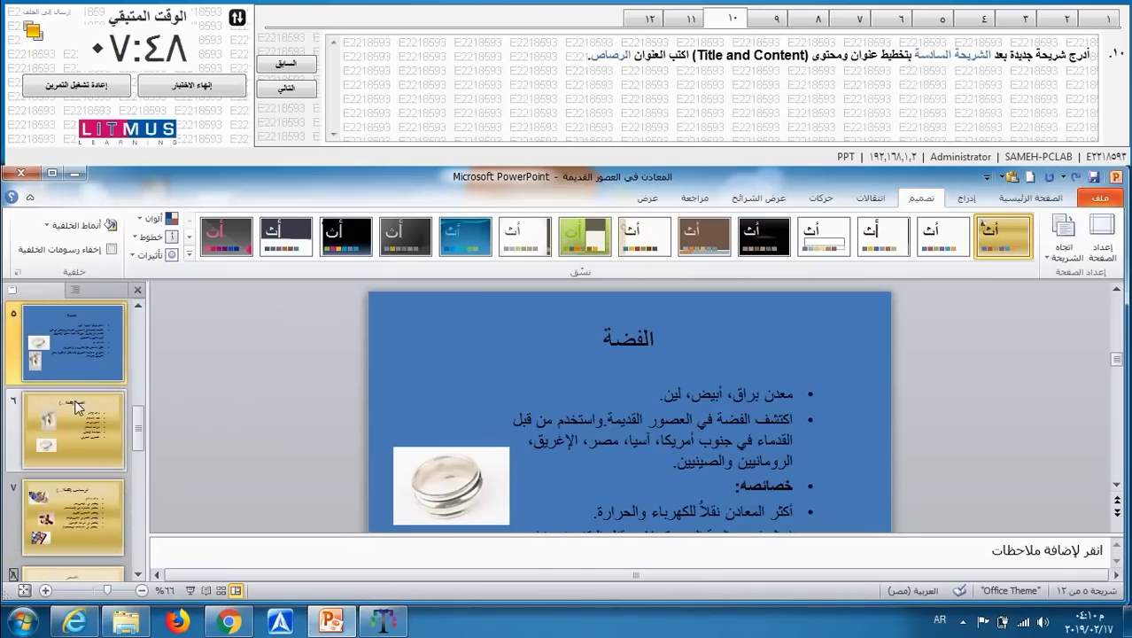
click(78, 407)
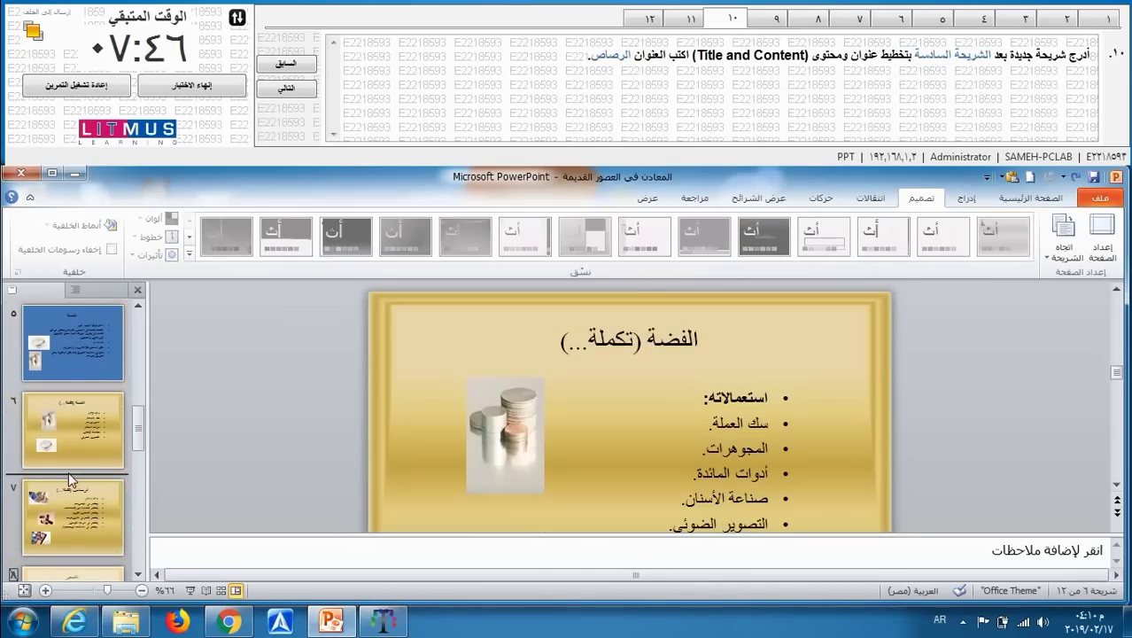
click(731, 71)
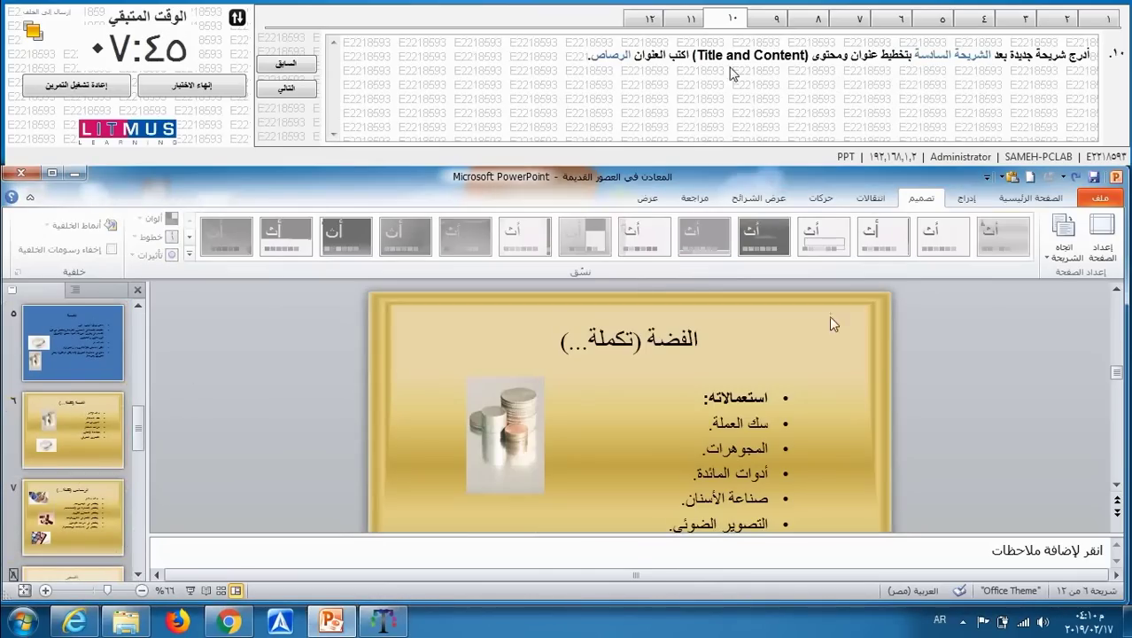
click(1038, 197)
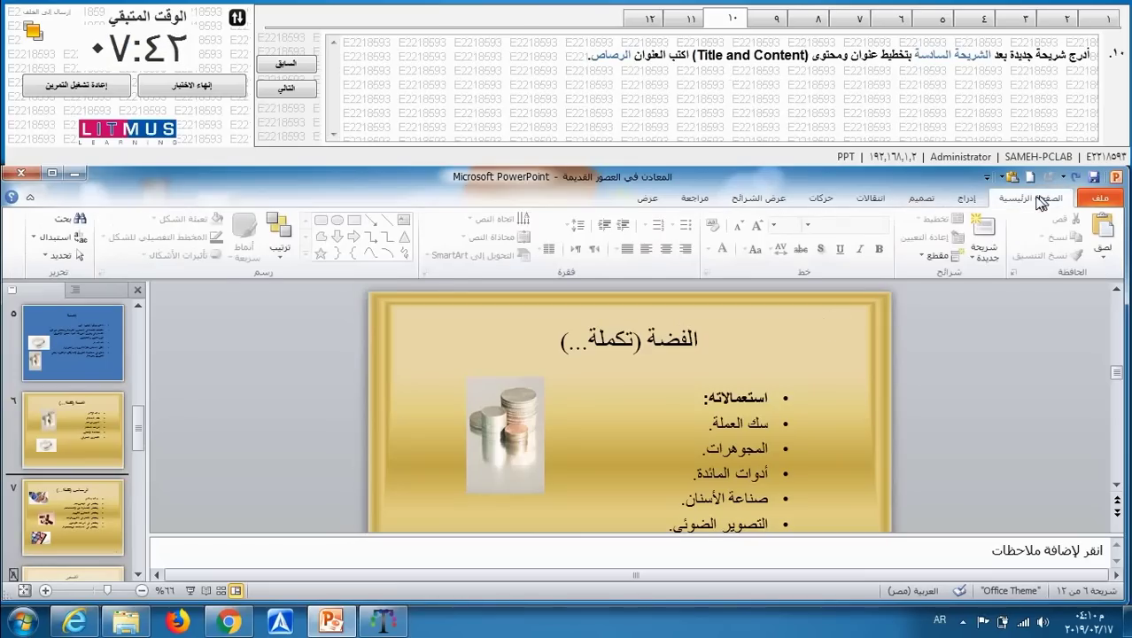
click(973, 259)
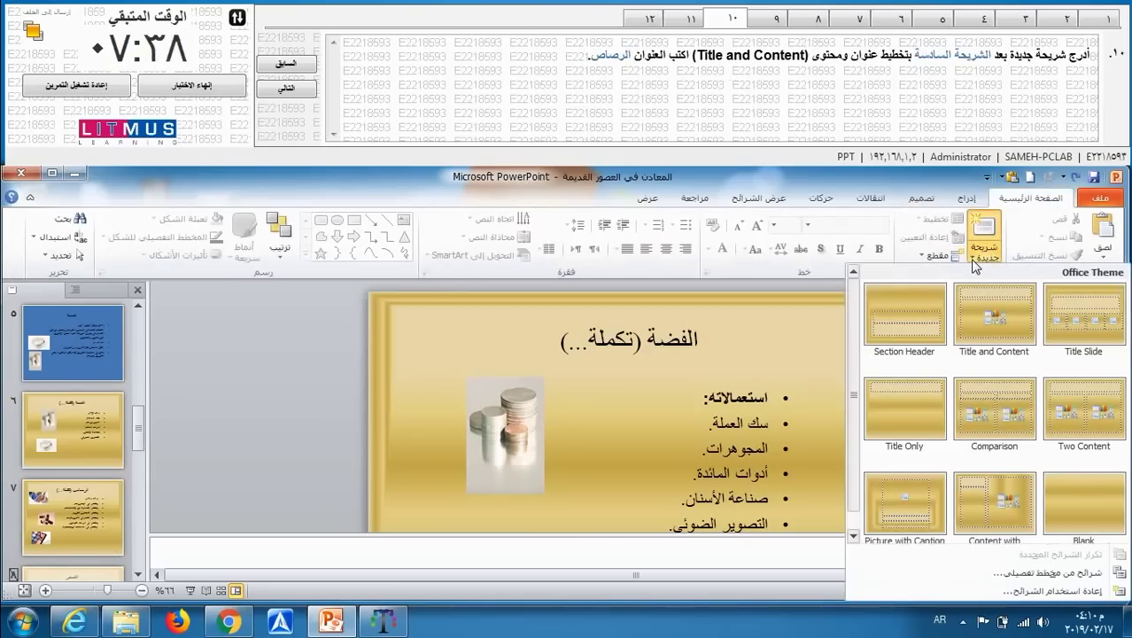
click(982, 318)
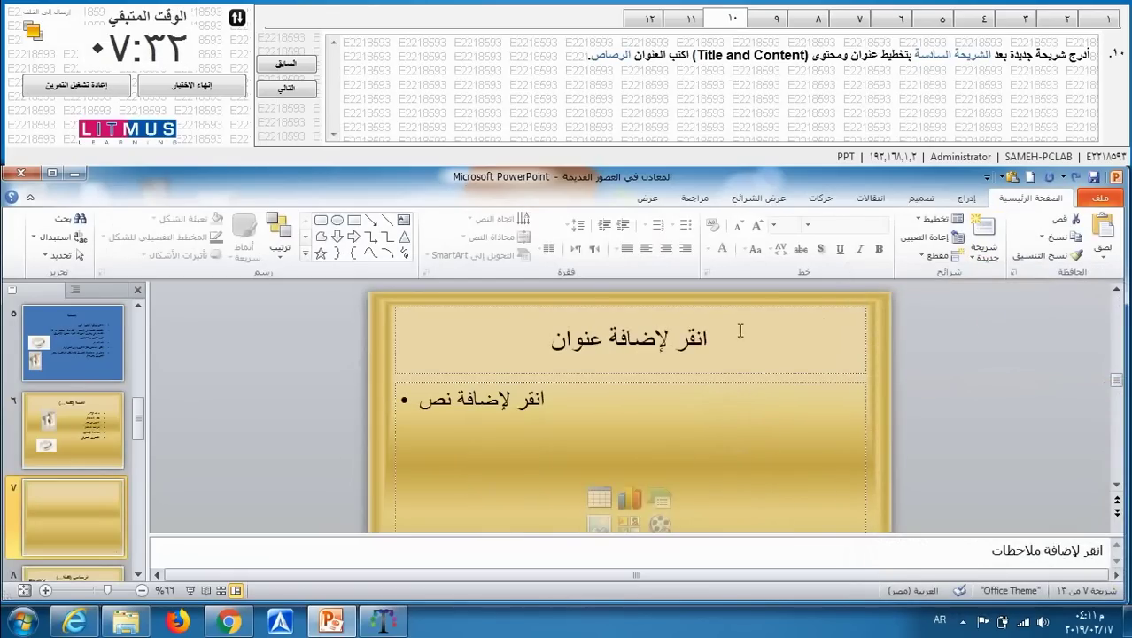
Title the new slide 'الرصاص' and advance to exam question 11
click(695, 340)
text(ا)
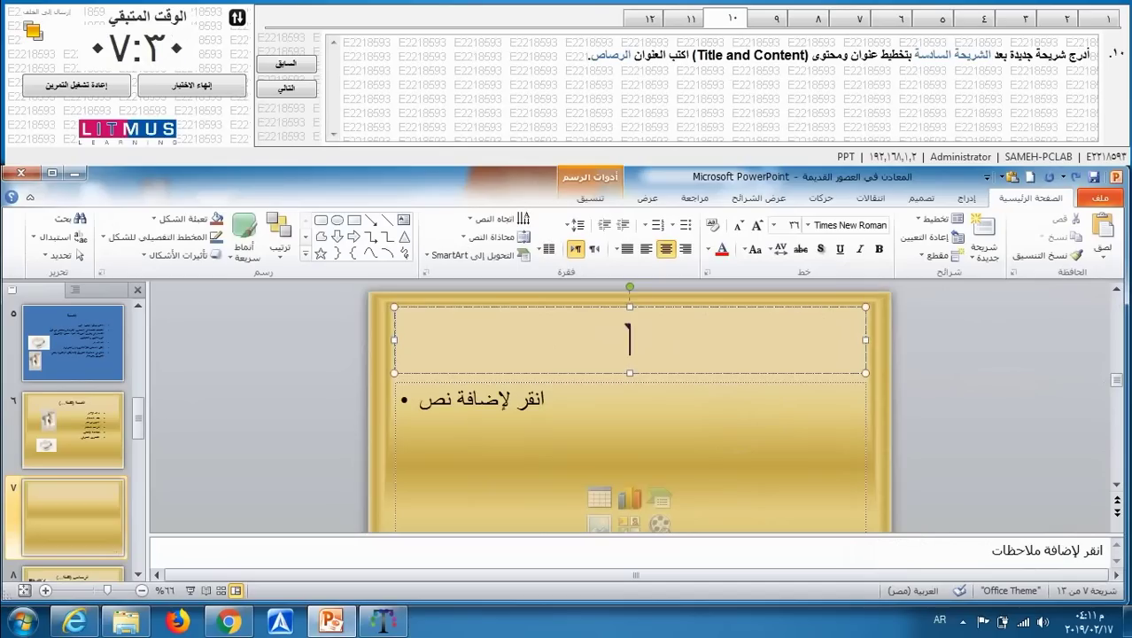
text(لرصا)
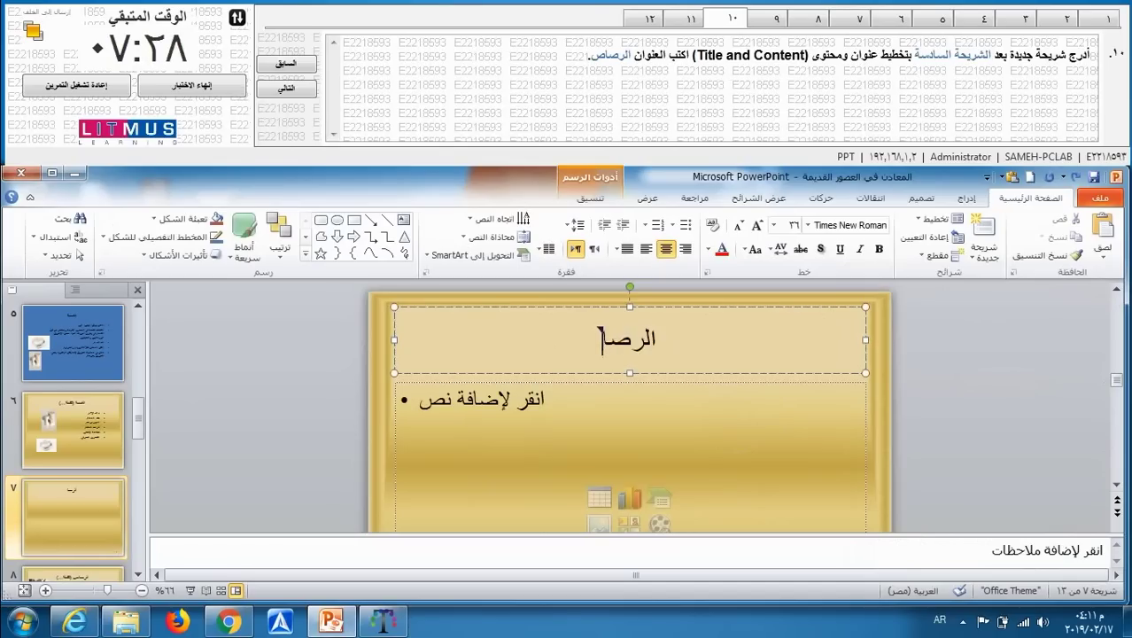
text(ص)
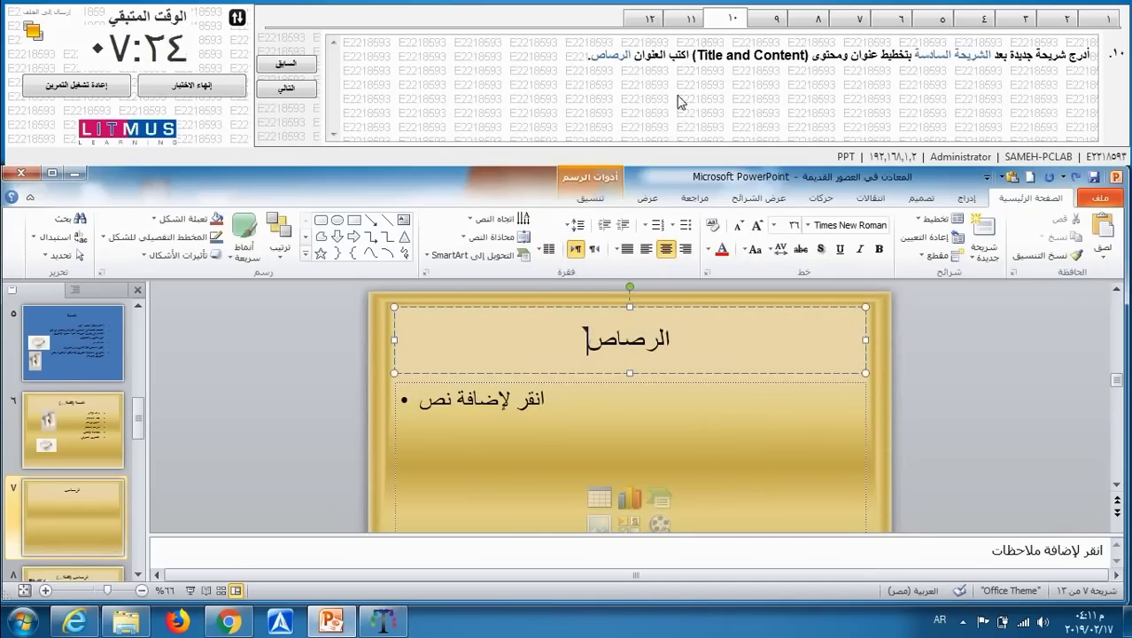
click(684, 26)
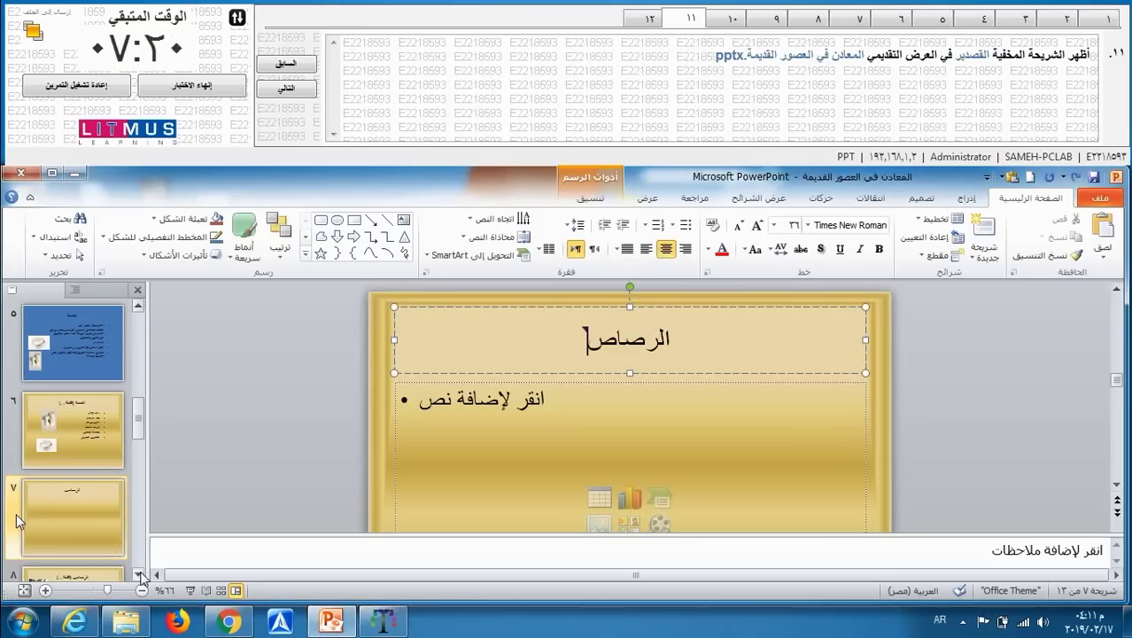
Unhide slide 9, القصدير, using its thumbnail's context menu, then go to question 12
scroll(141, 576, down, 2)
scroll(142, 575, down, 1)
click(108, 459)
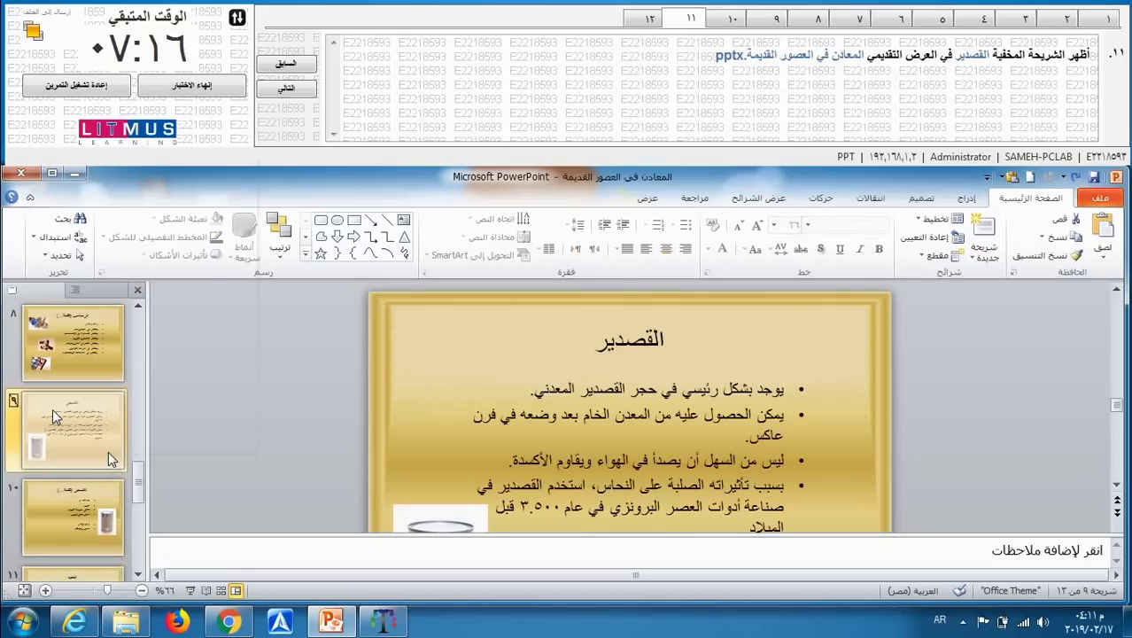
right_click(108, 459)
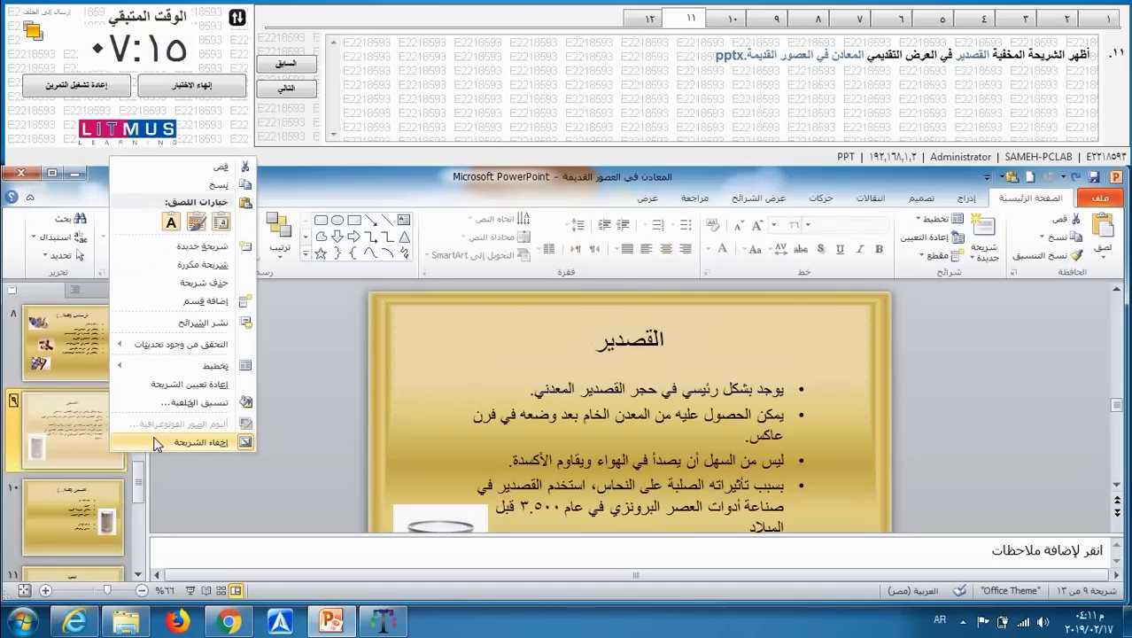
click(156, 443)
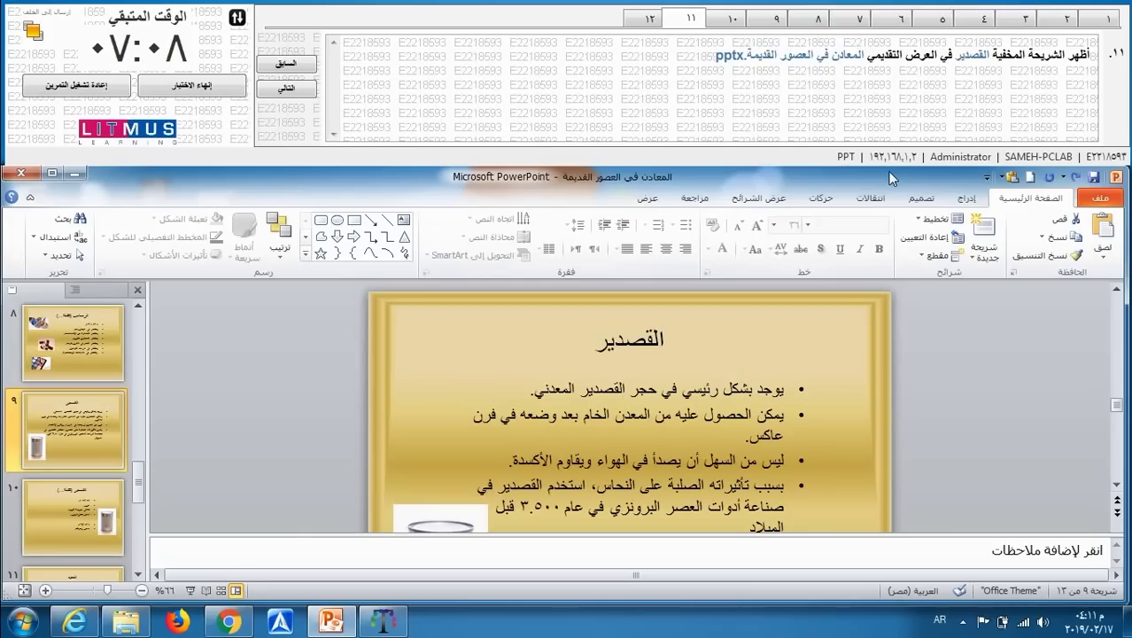
click(649, 19)
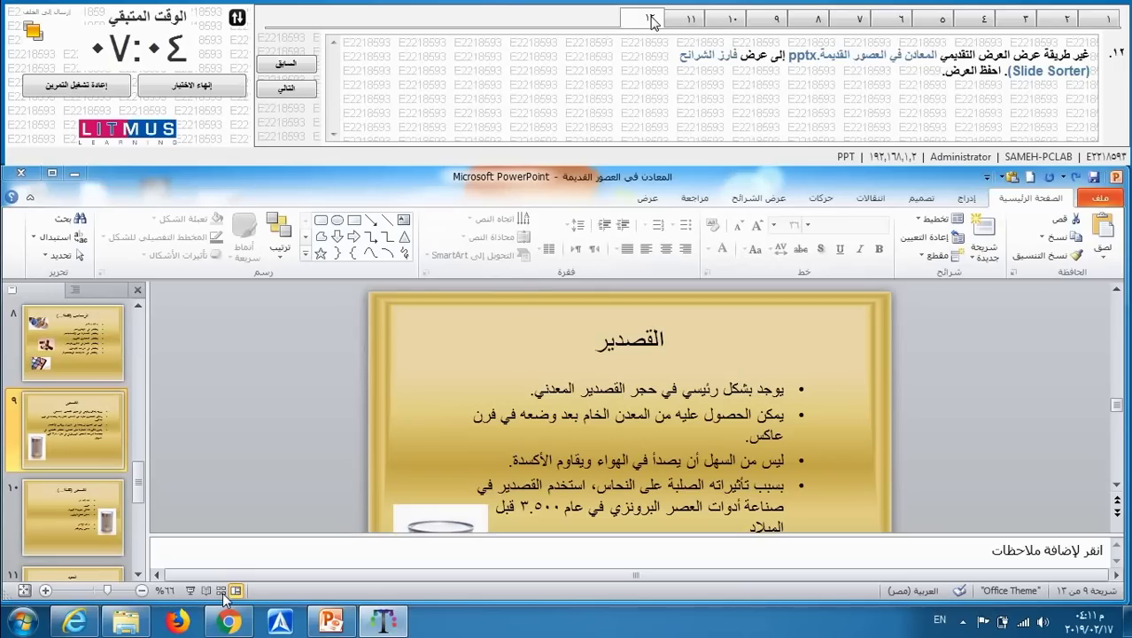
Return to question 11 and toggle Hide Slide off for القصدير from the Slide Show tab
click(690, 18)
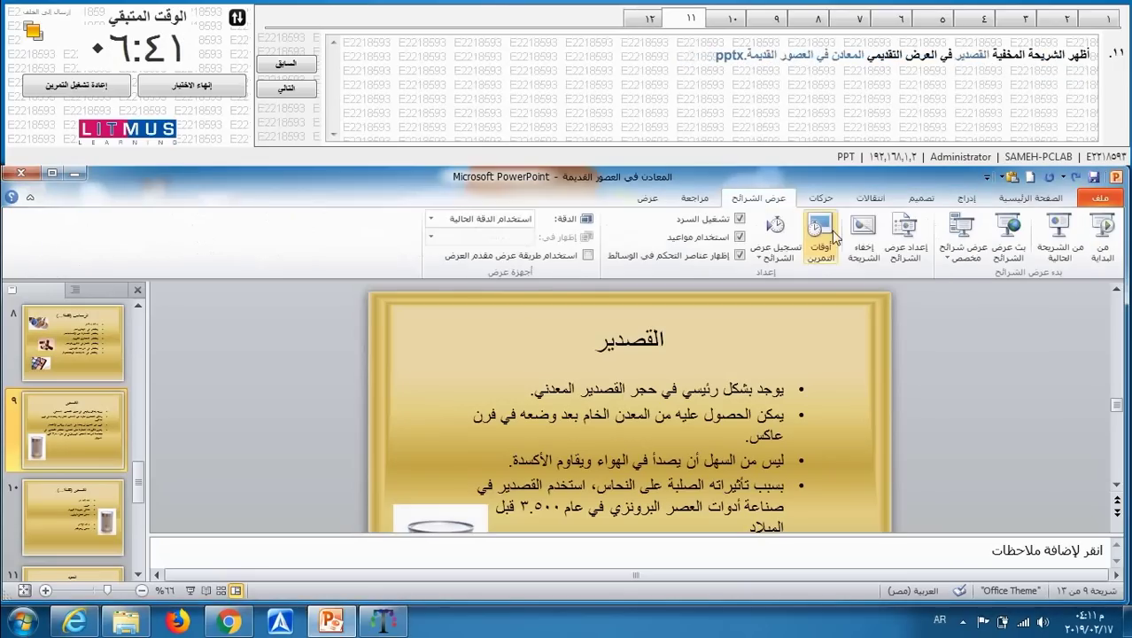
click(865, 239)
click(867, 248)
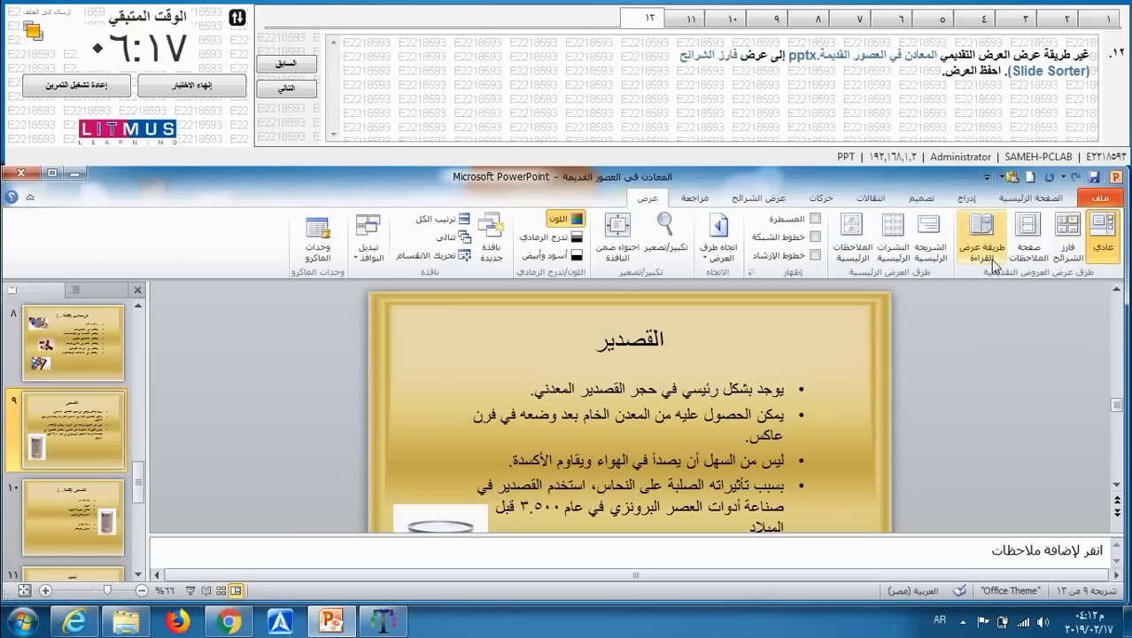
Switch the ancient-metals deck to Slide Sorter view and save it
click(1067, 244)
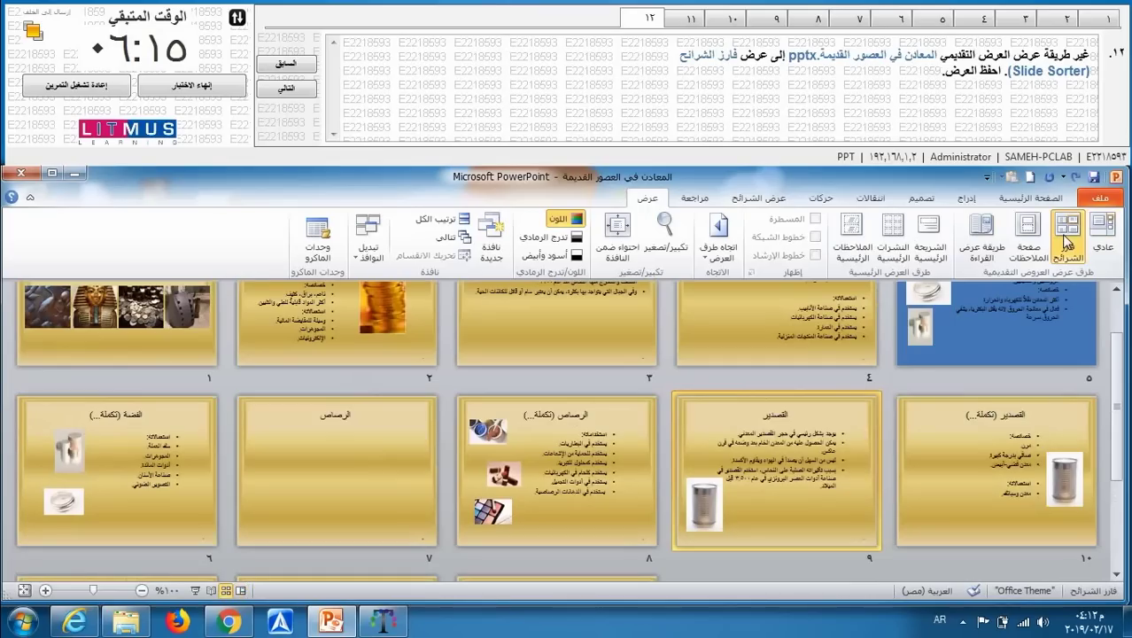
click(1095, 177)
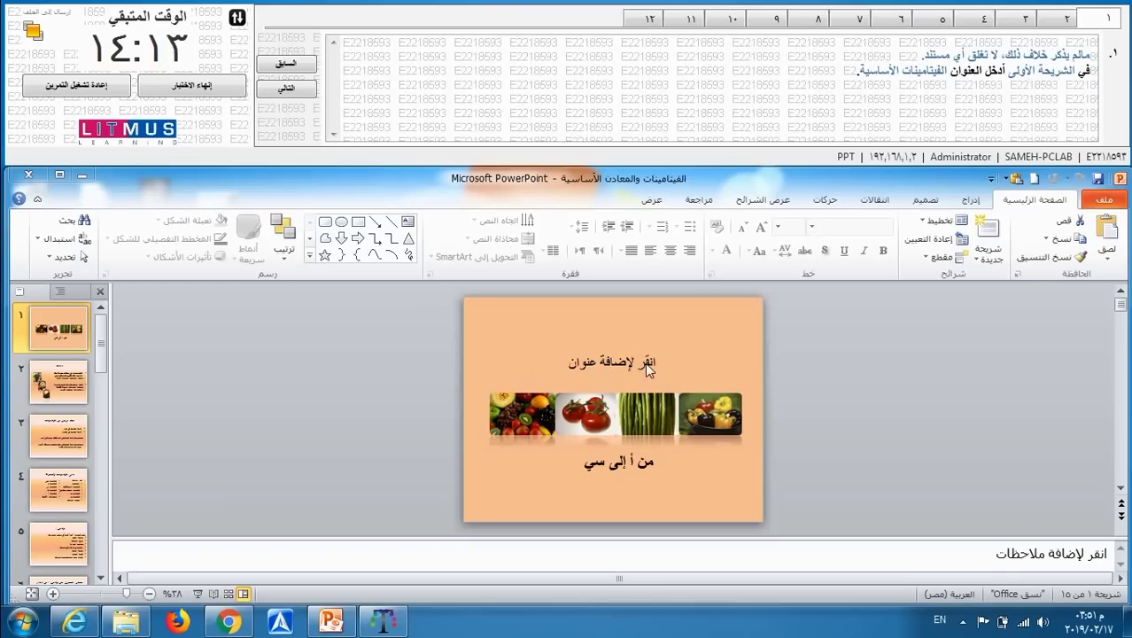
Type 'الفيتامينات الأساسية' as slide 1's title in Arabic, then advance to question 2
click(645, 362)
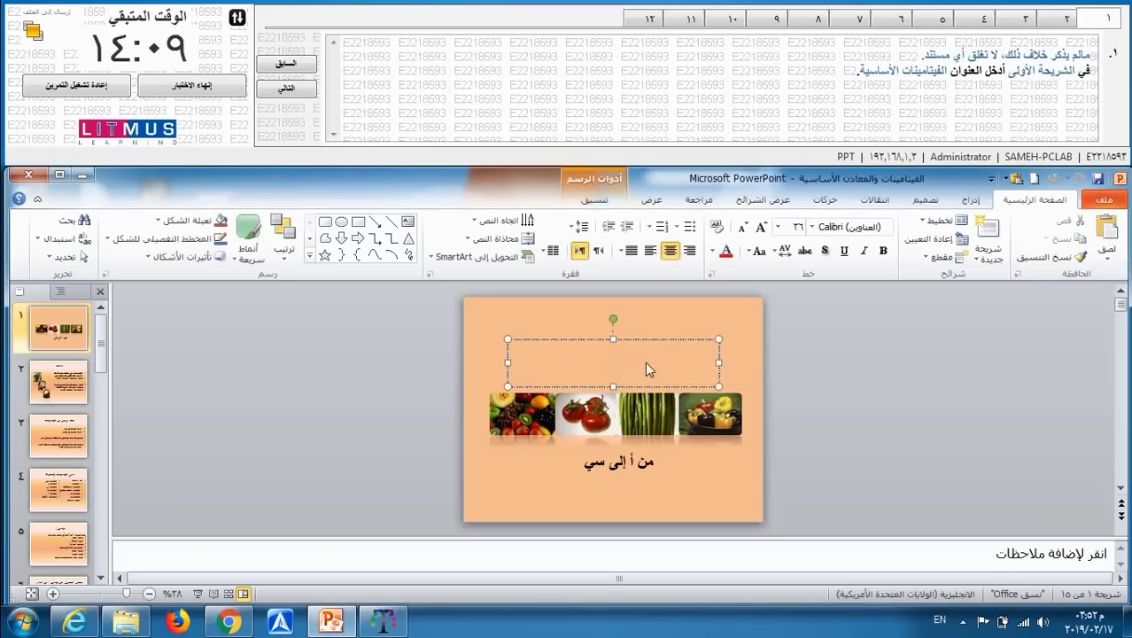
key(alt+shift)
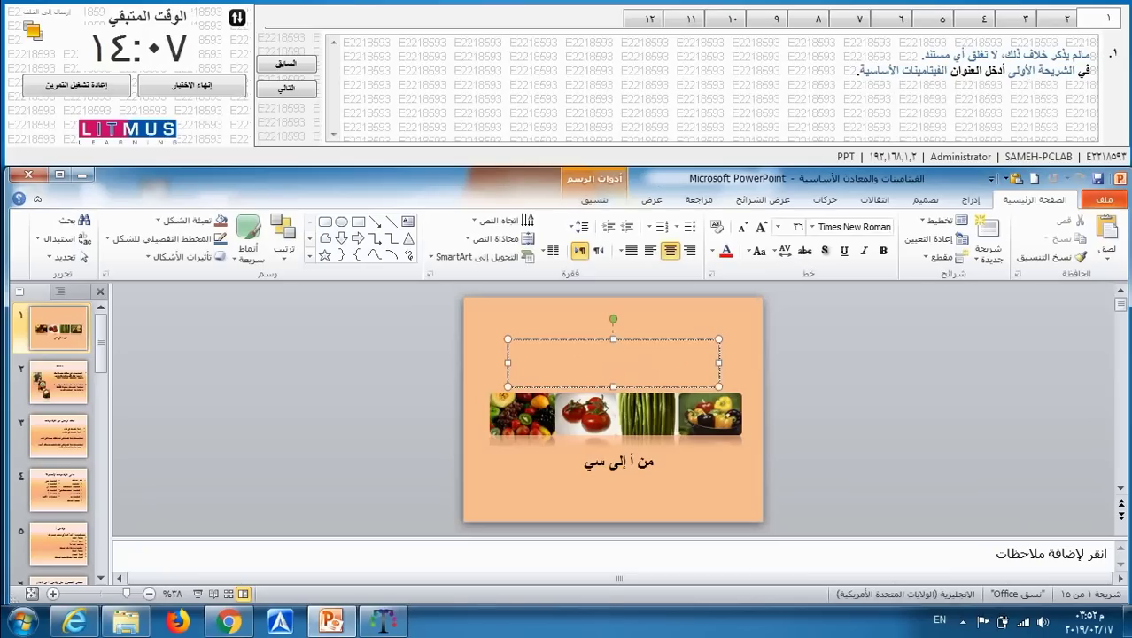
text(الفيتا)
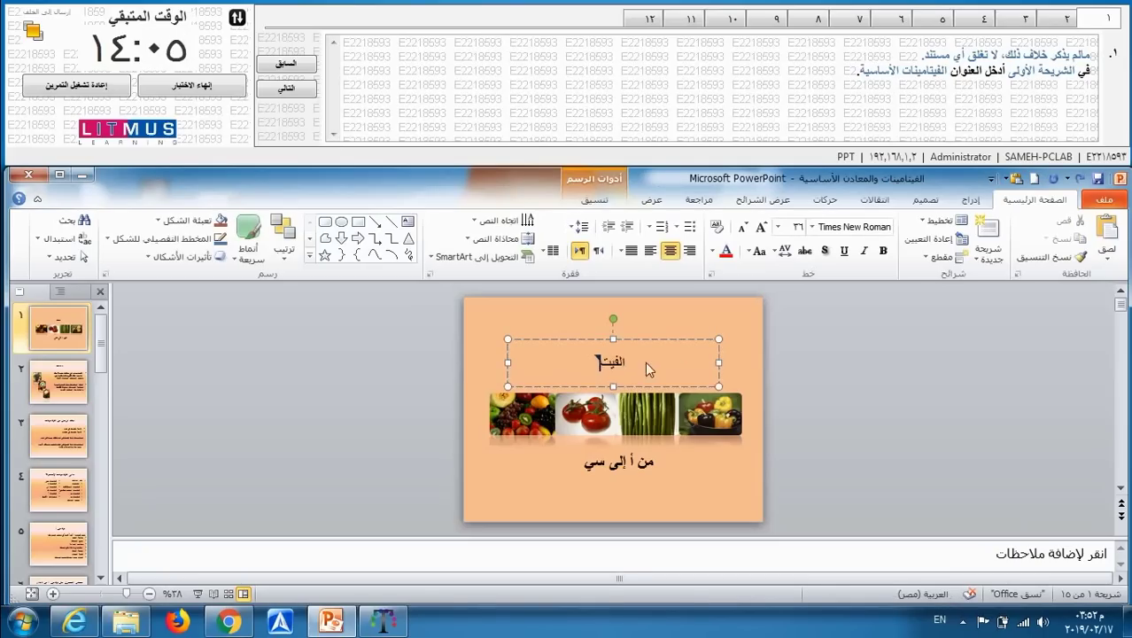
text(مينا)
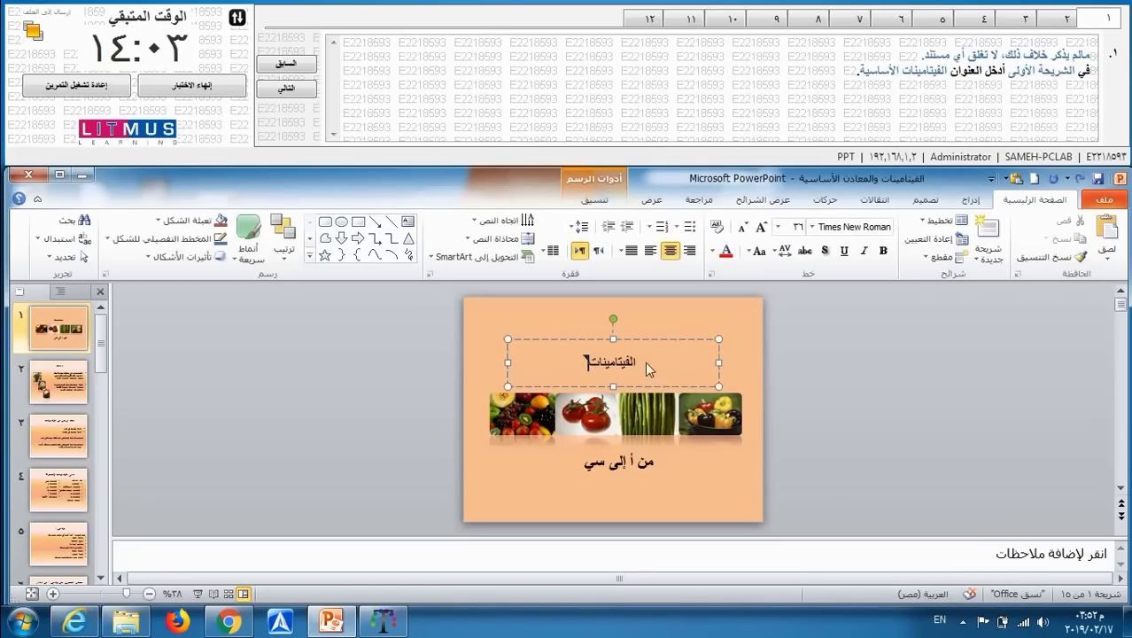
text(ت ا)
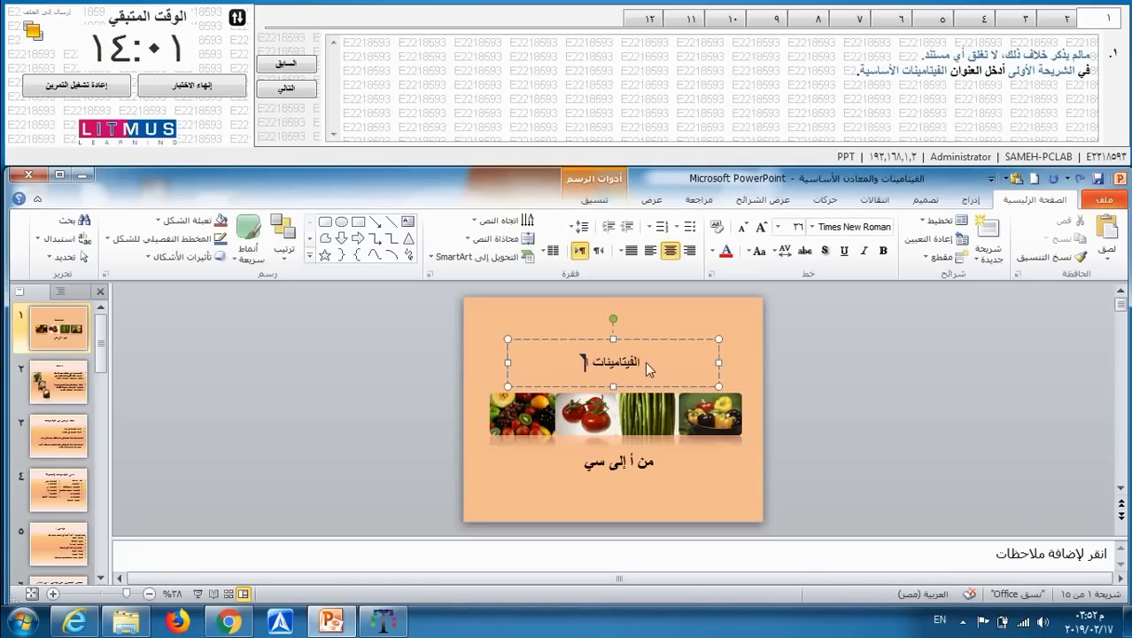
text(لأساس)
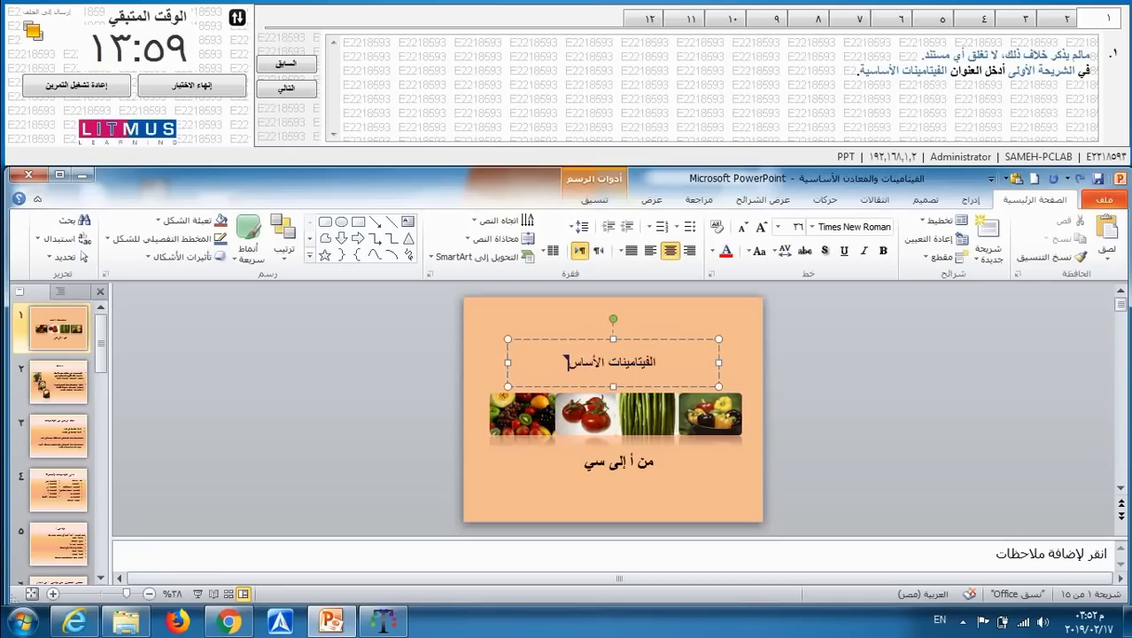
text(ية)
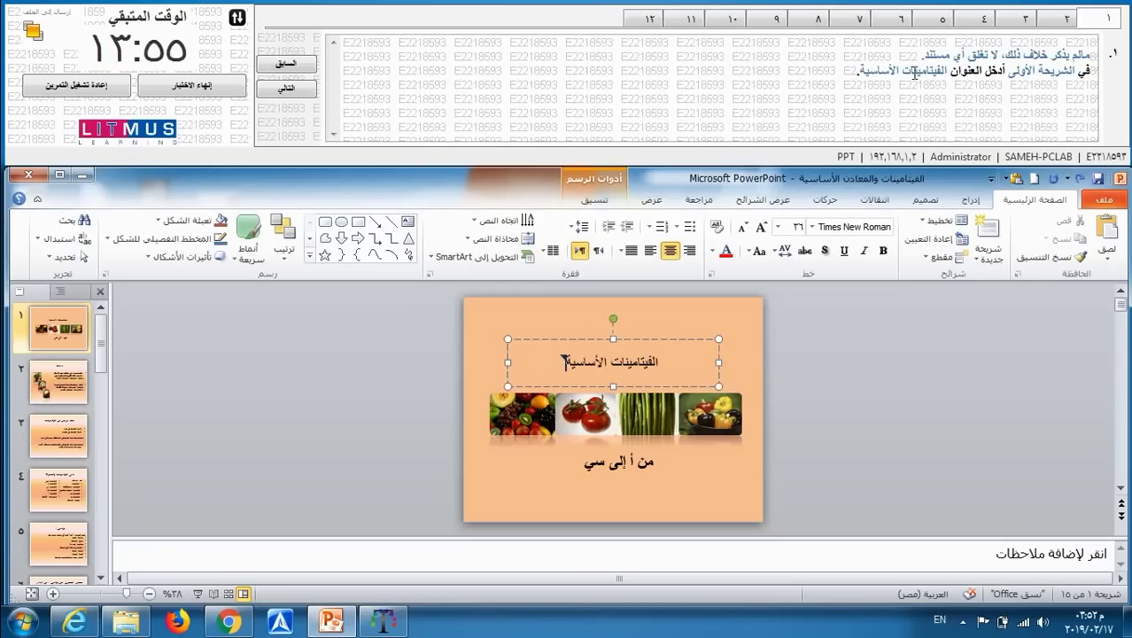
click(664, 403)
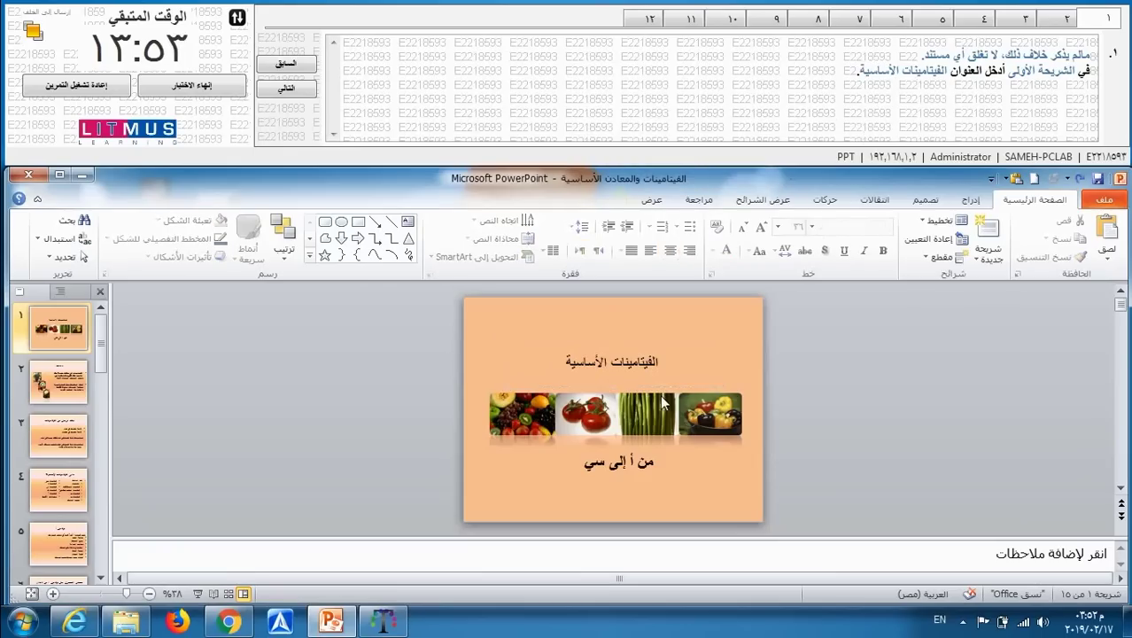
click(1053, 20)
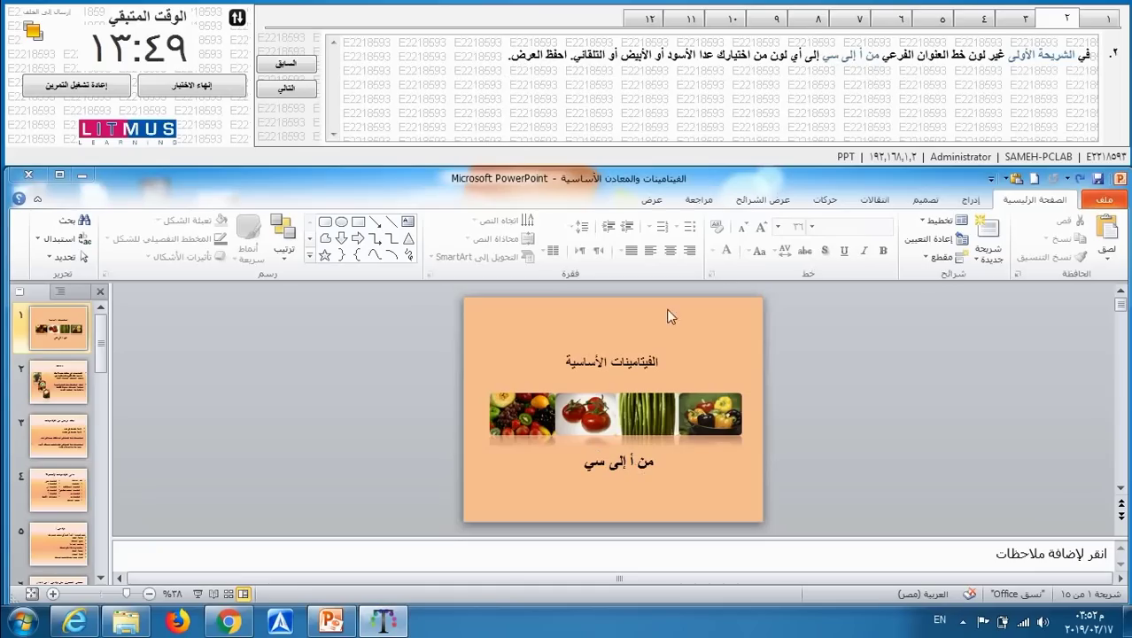
Make the من أ إلى سي subtitle dark blue, save, and advance to question 3
click(638, 472)
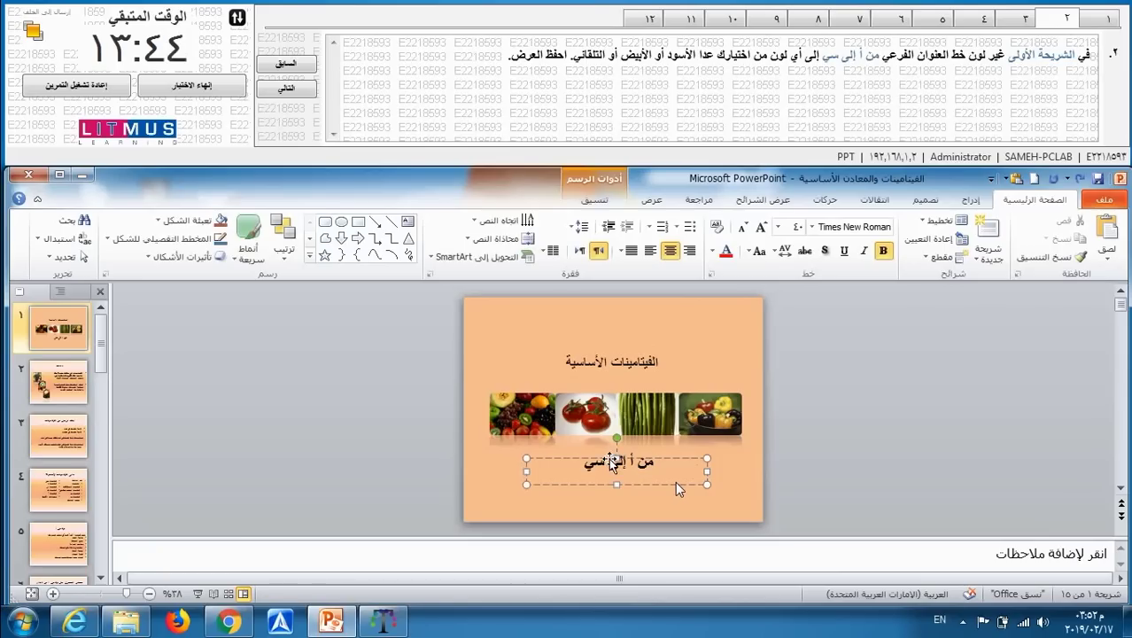
click(684, 483)
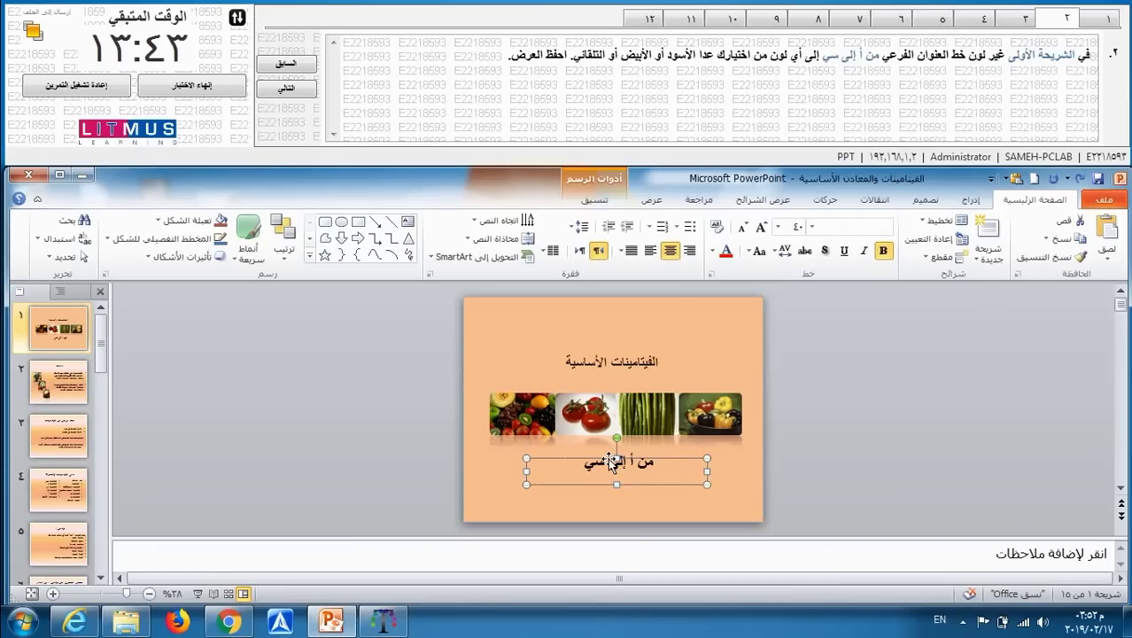
click(716, 251)
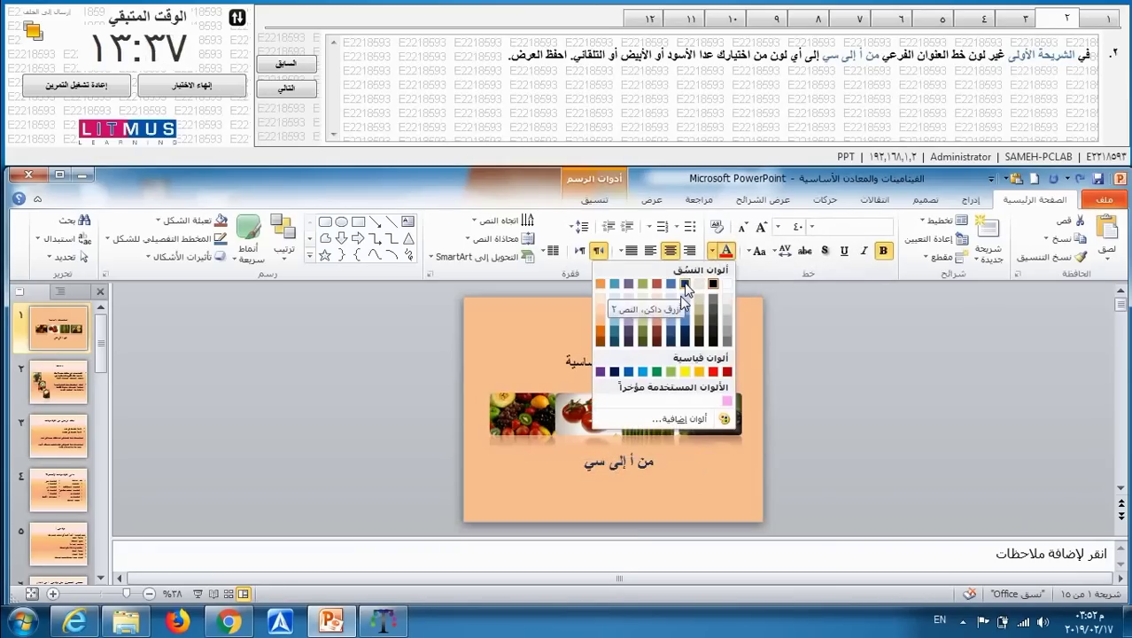
click(684, 284)
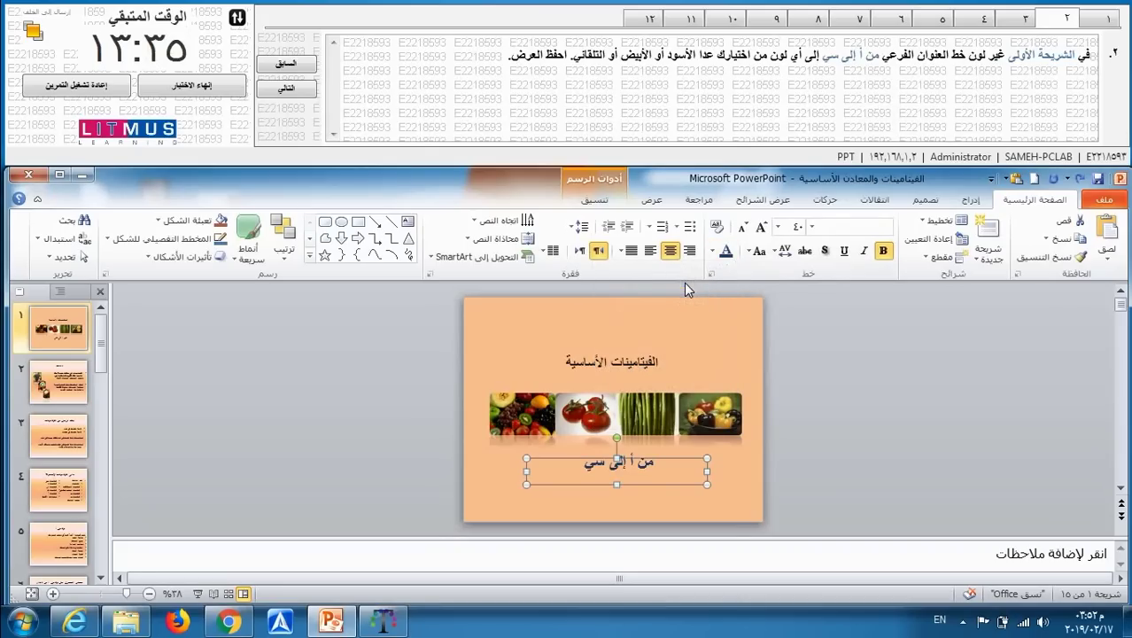
click(1097, 182)
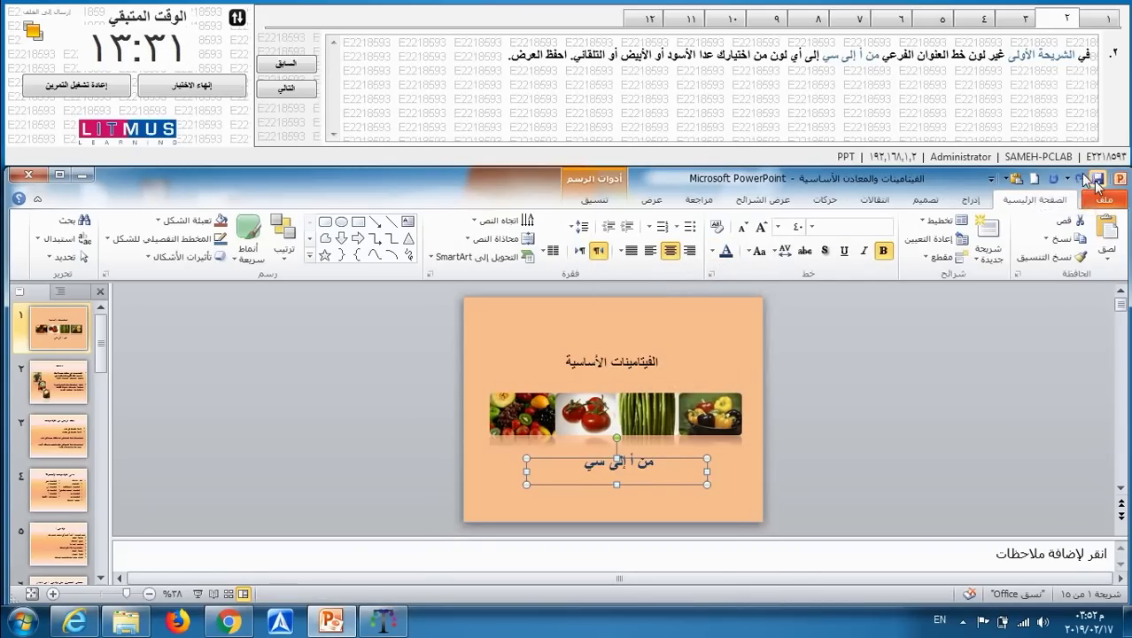
click(1028, 26)
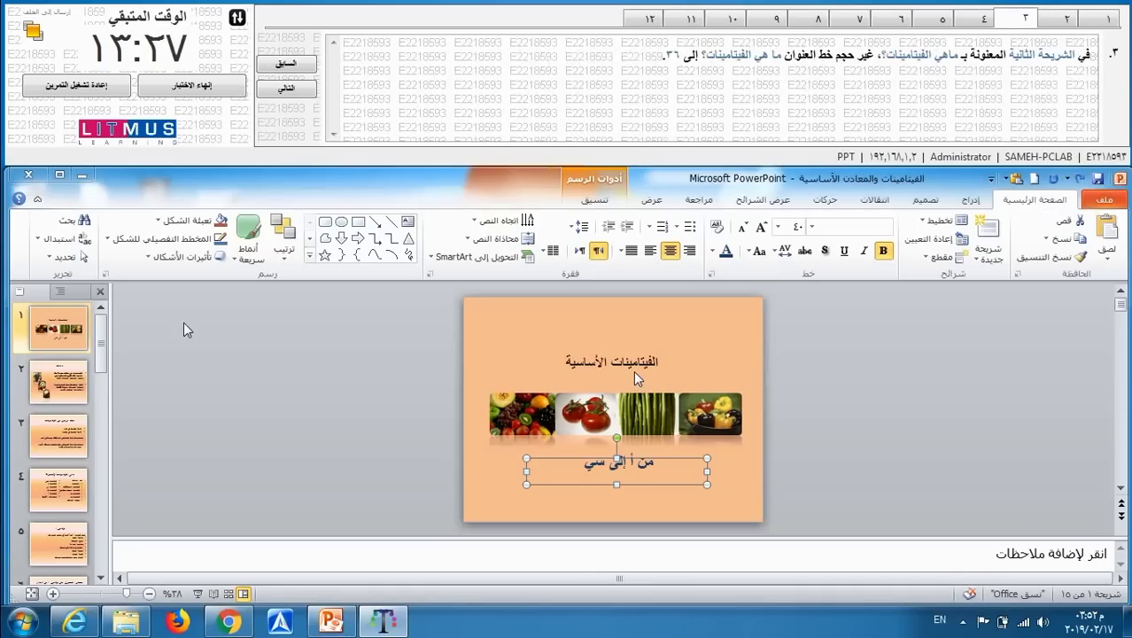
Set slide 2's title ما هي الفيتامينات؟ to font size 36, then advance to question 4
click(68, 394)
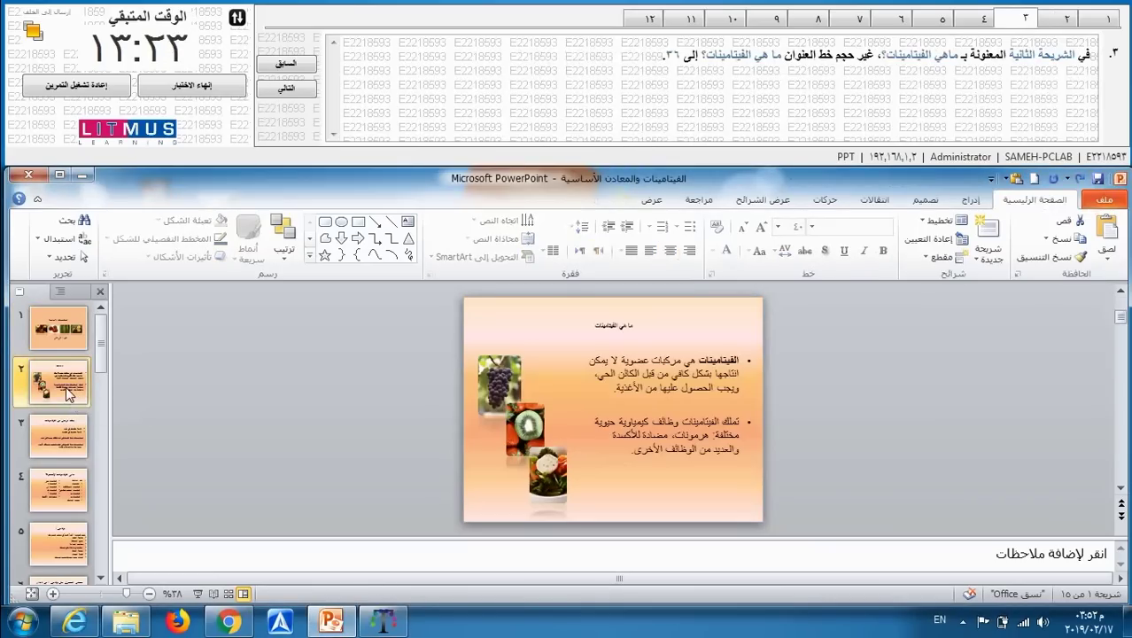
click(599, 324)
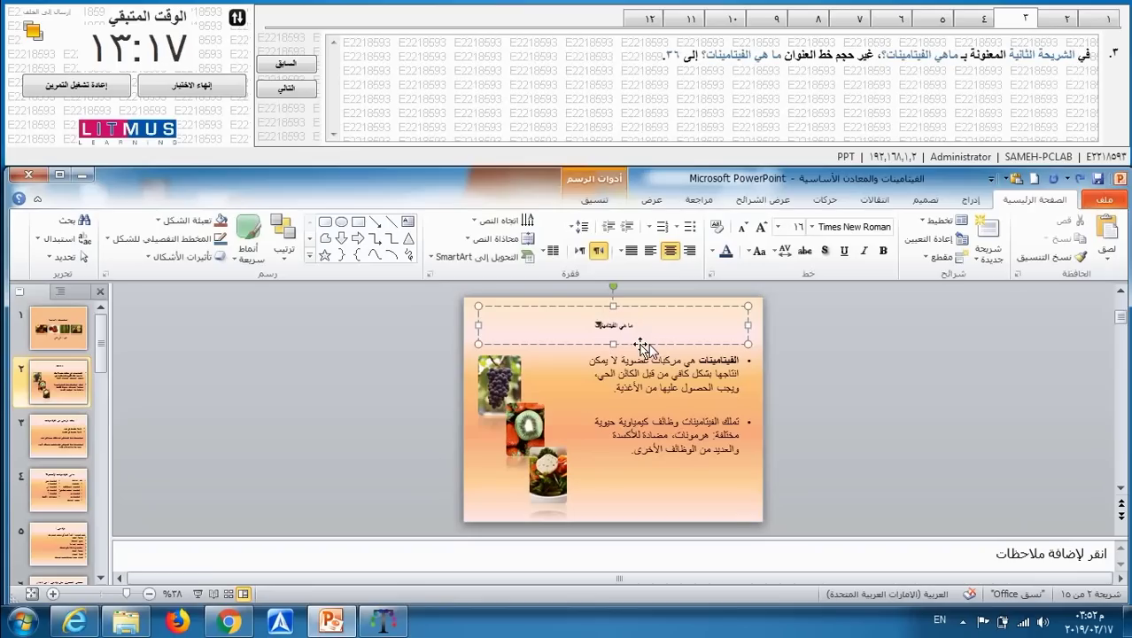
click(640, 343)
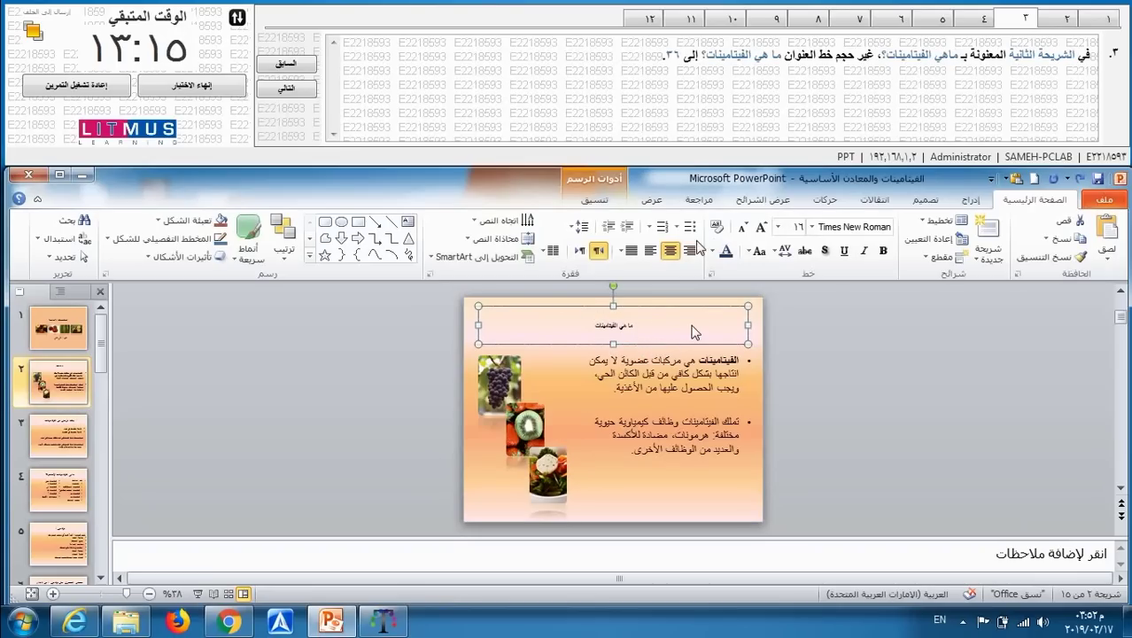
click(779, 228)
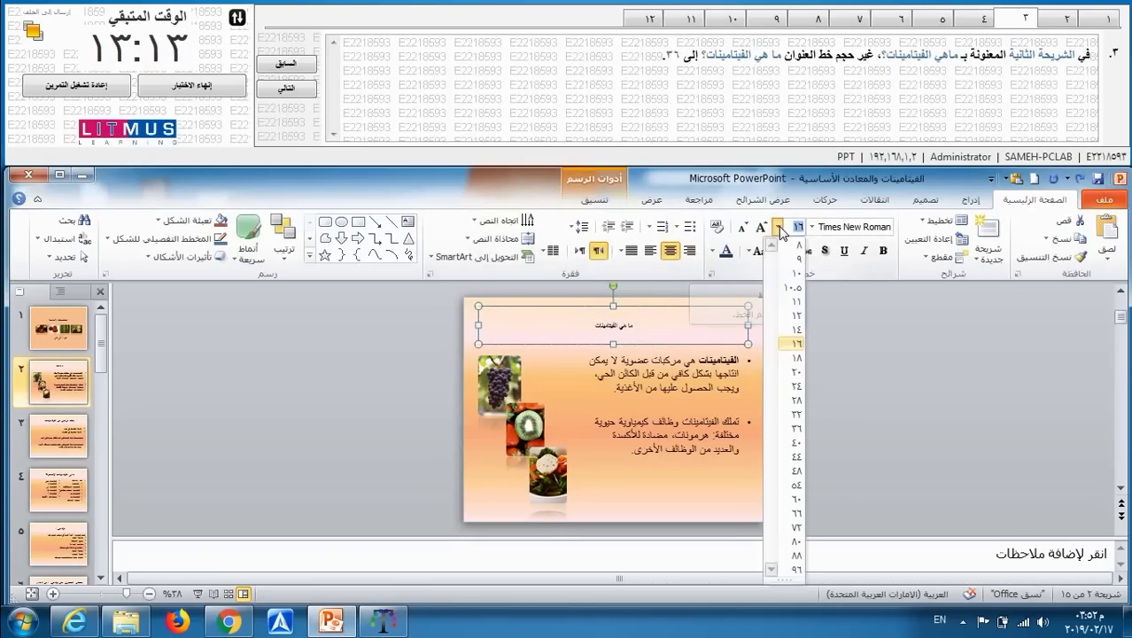
click(793, 429)
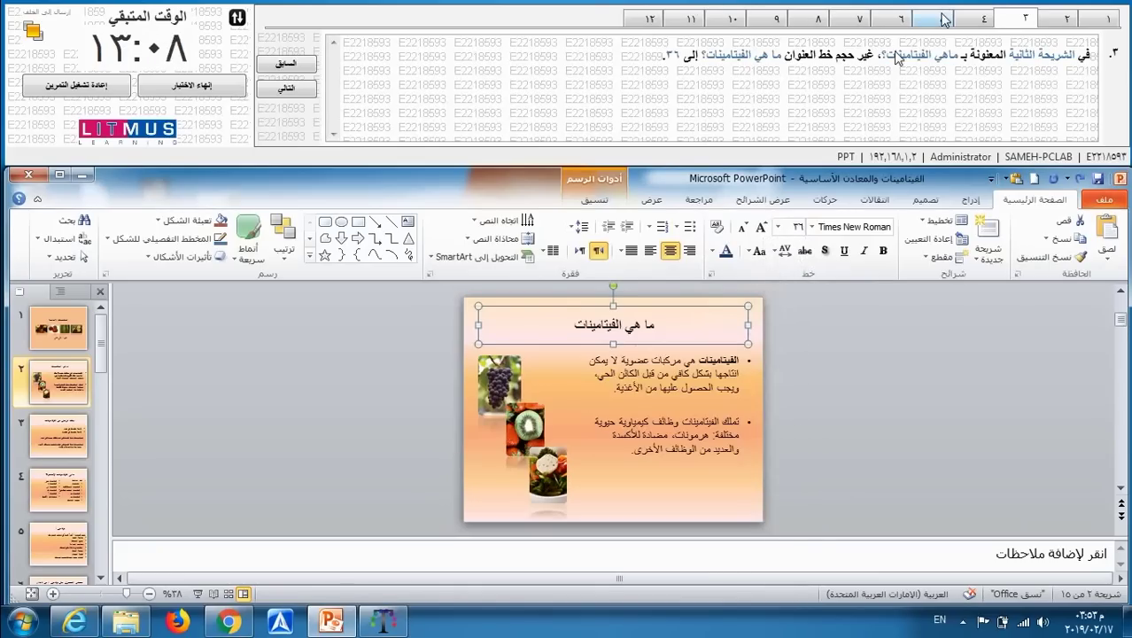
click(973, 20)
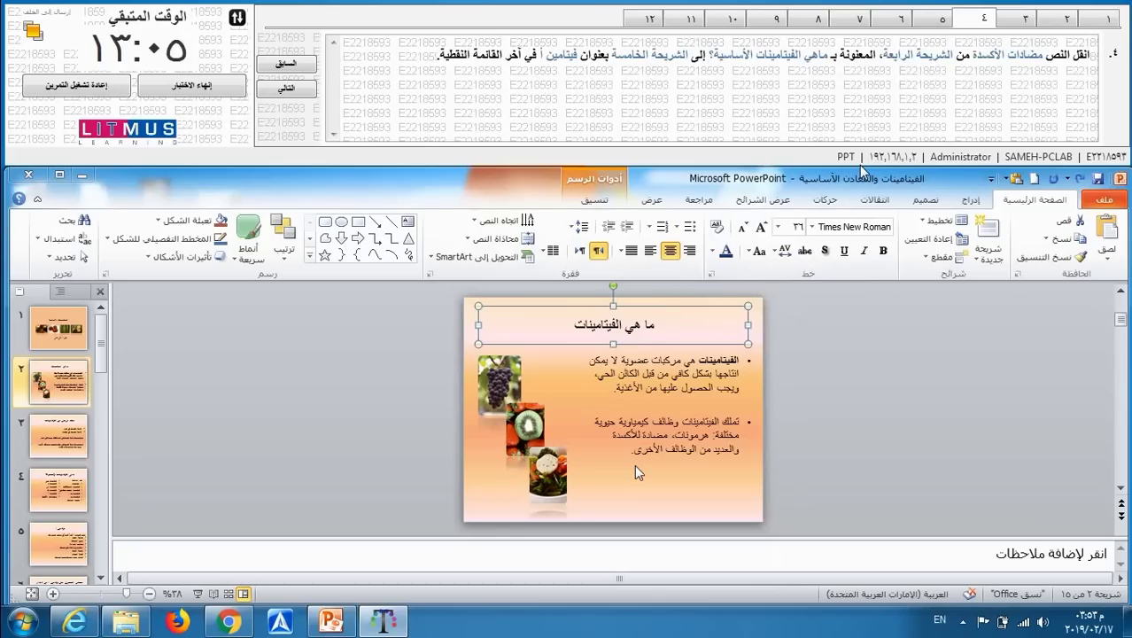
Cut the مضادات الأكسدة line from slide 4
click(50, 488)
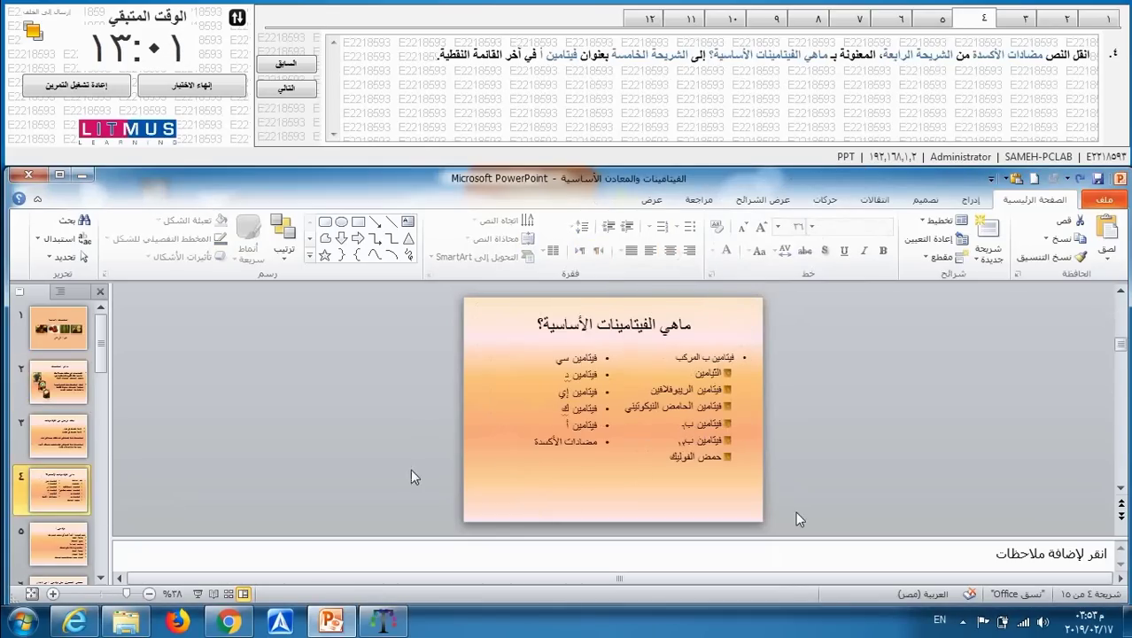
click(588, 440)
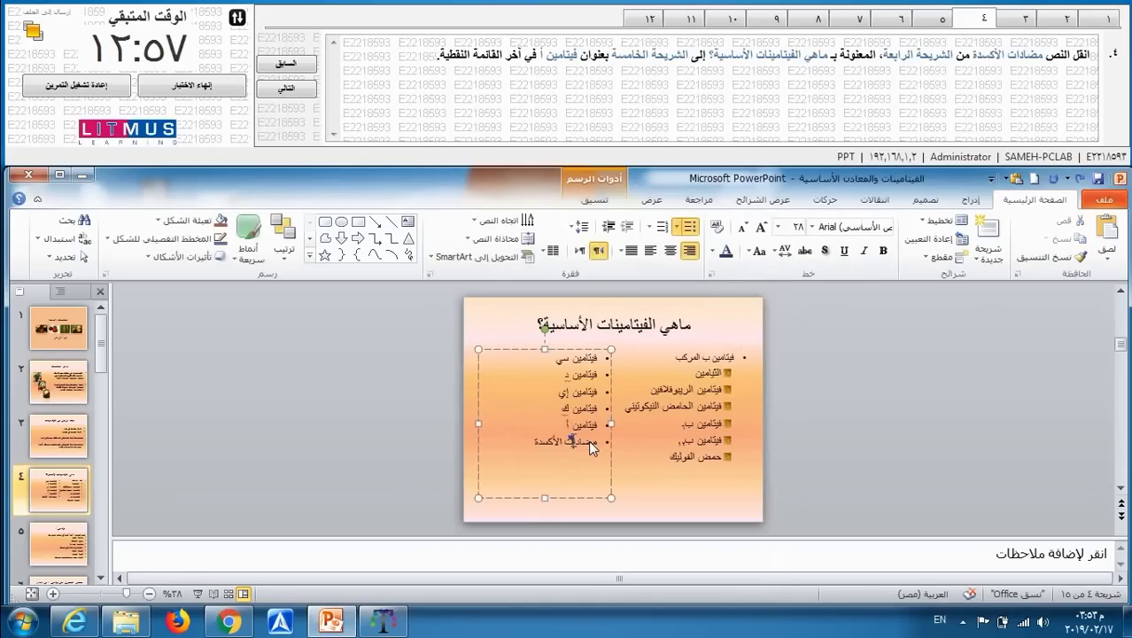
double_click(588, 441)
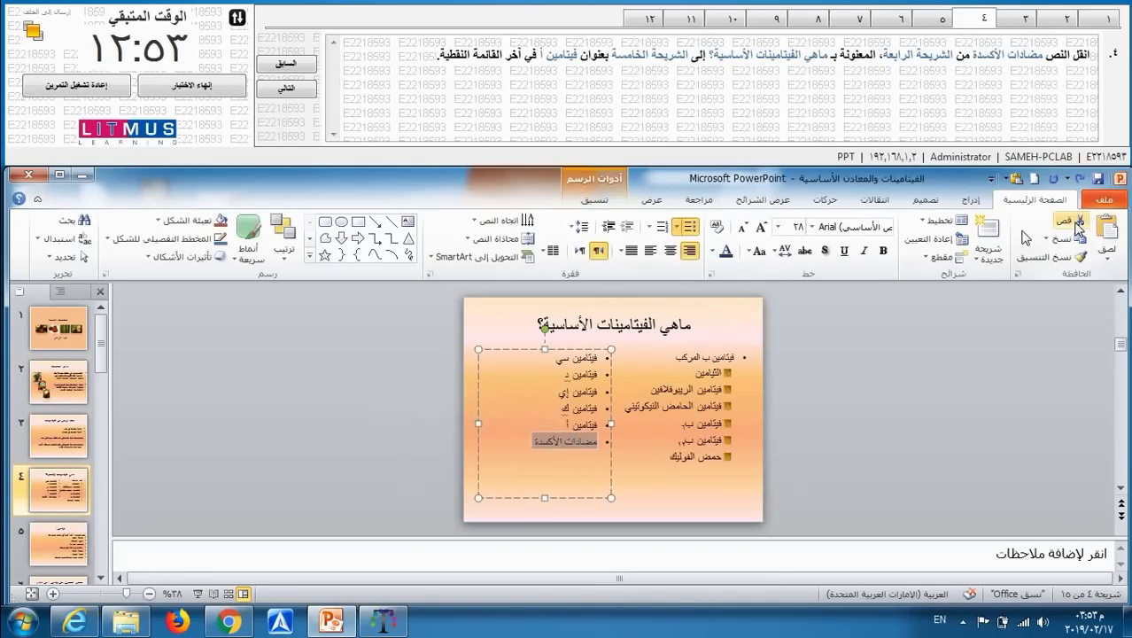
click(1077, 224)
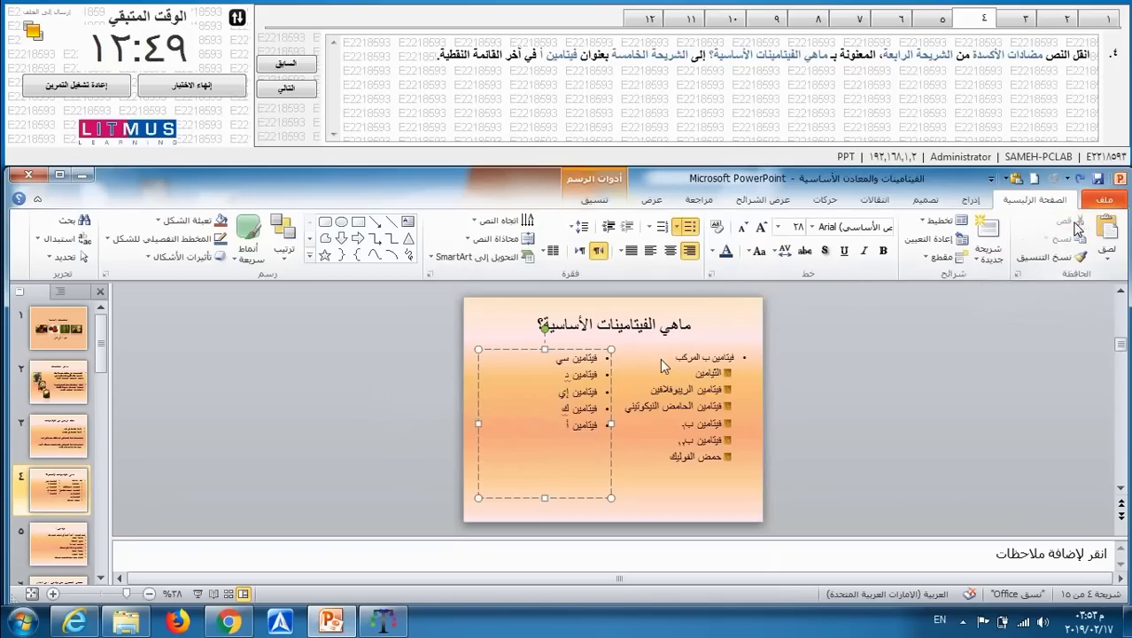
Paste مضادات الأكسدة as a new final bullet on slide 5, then advance to question 5
click(70, 540)
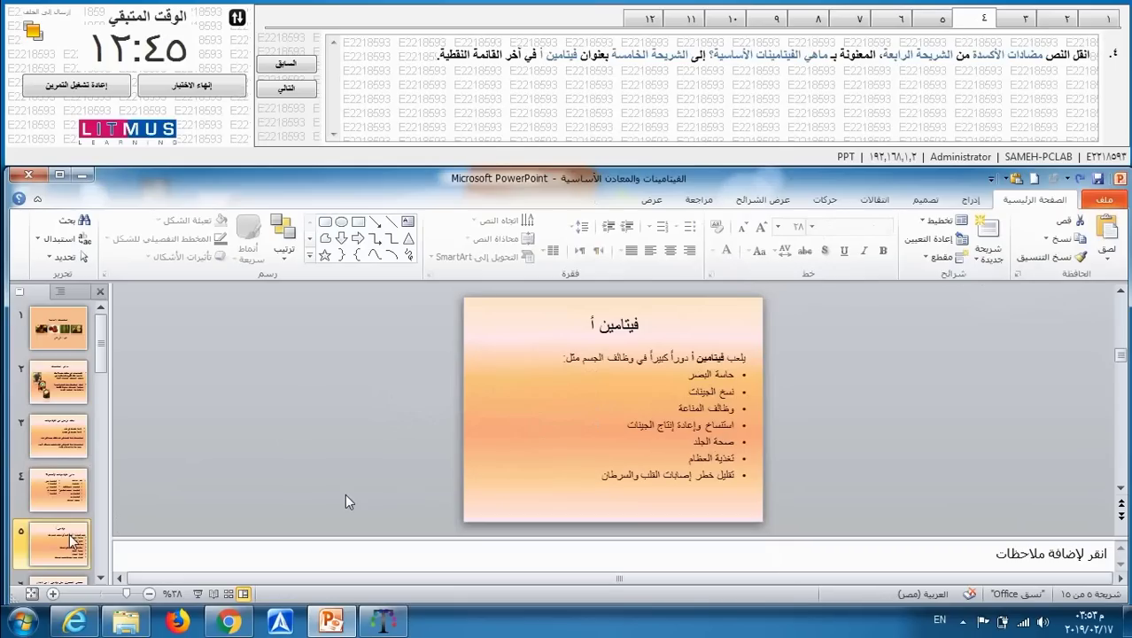
click(599, 482)
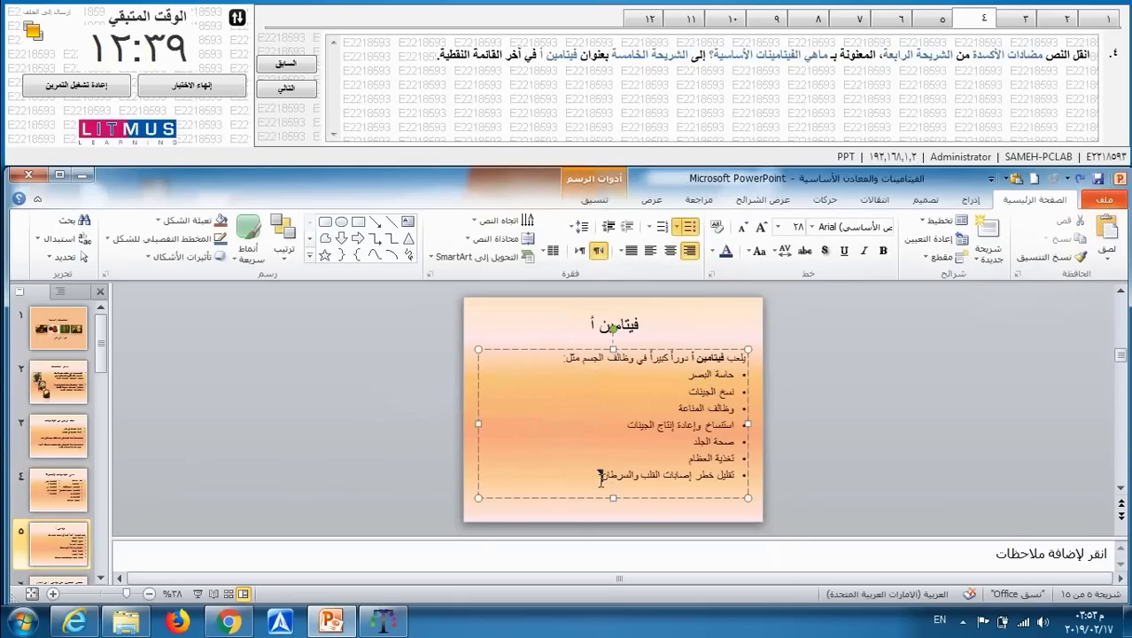
key(Return)
key(alt+shift)
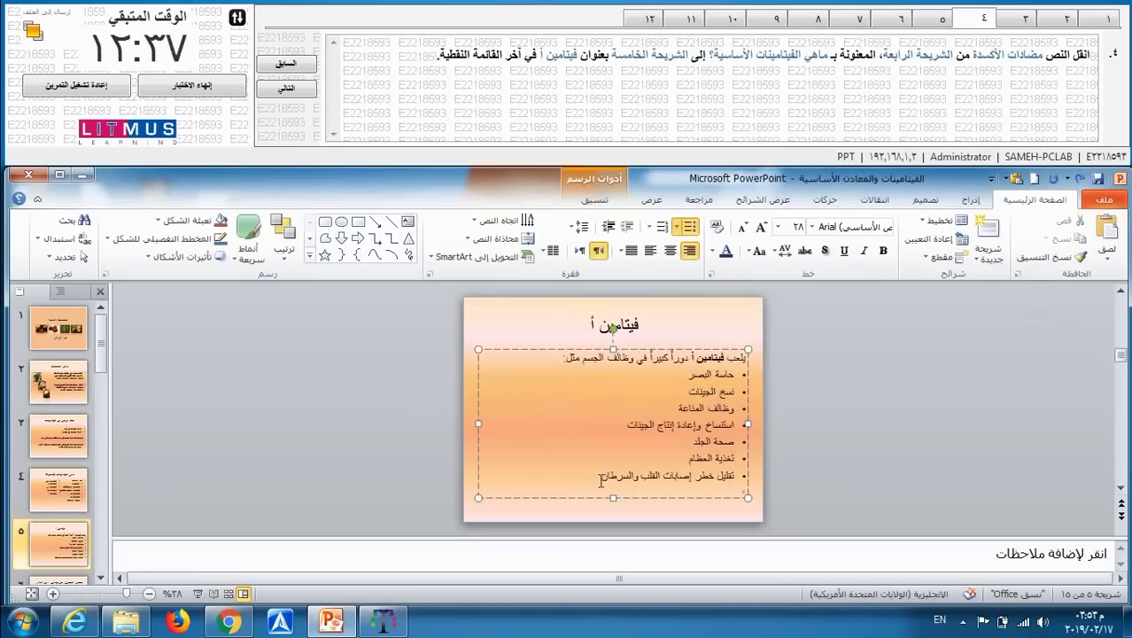
click(1119, 232)
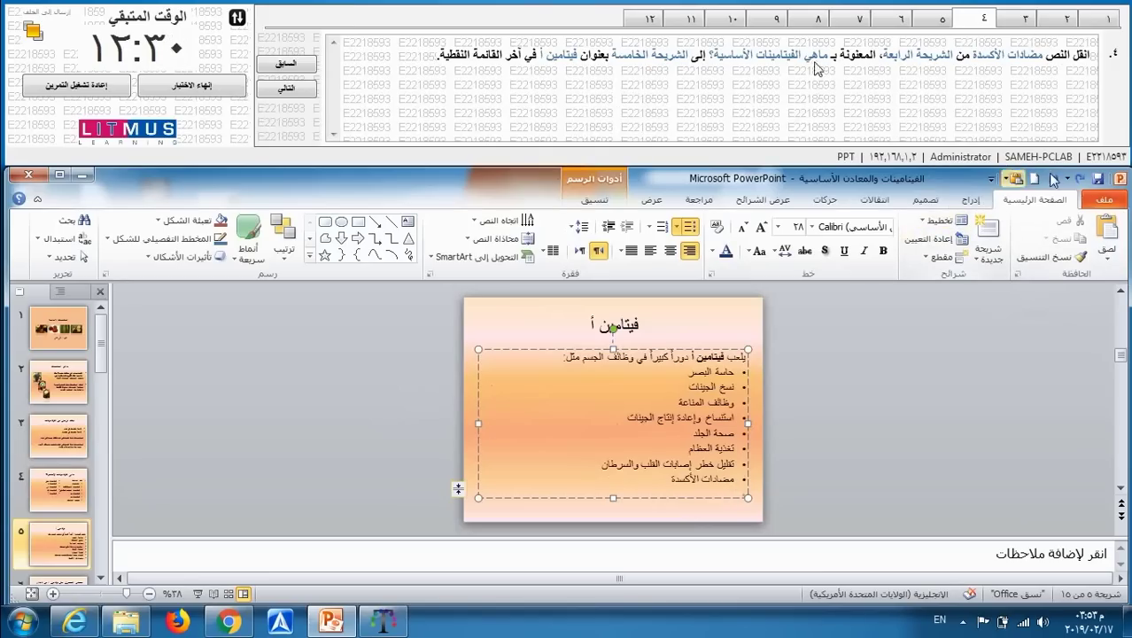
click(944, 22)
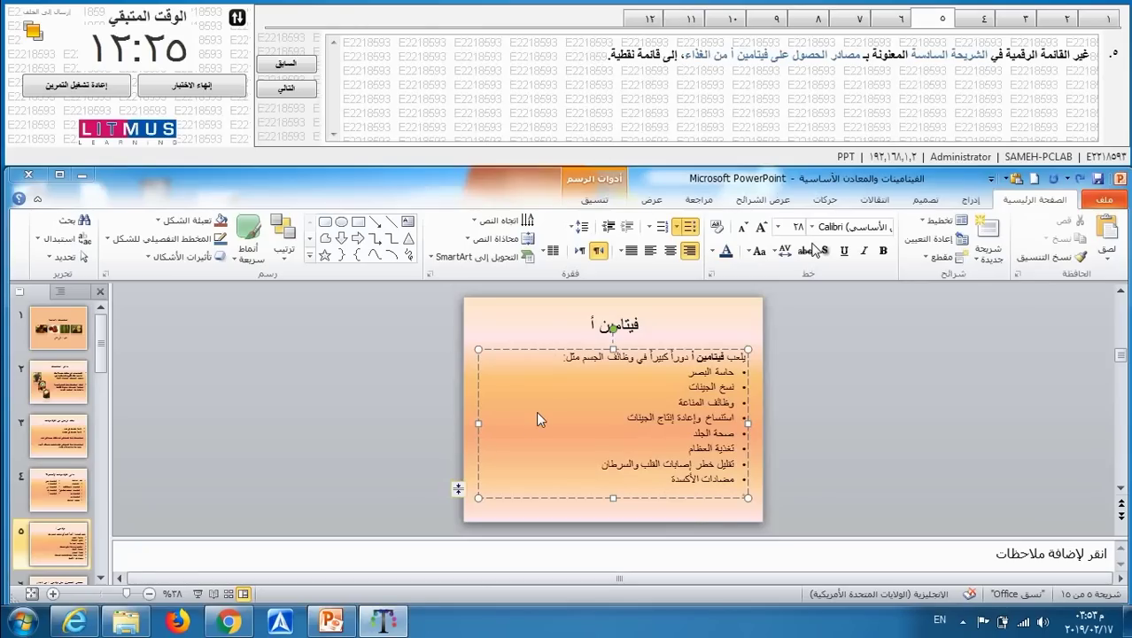
Switch slide 6's vitamin A food-sources list from numbering to bullets
click(97, 580)
scroll(97, 580, down, 2)
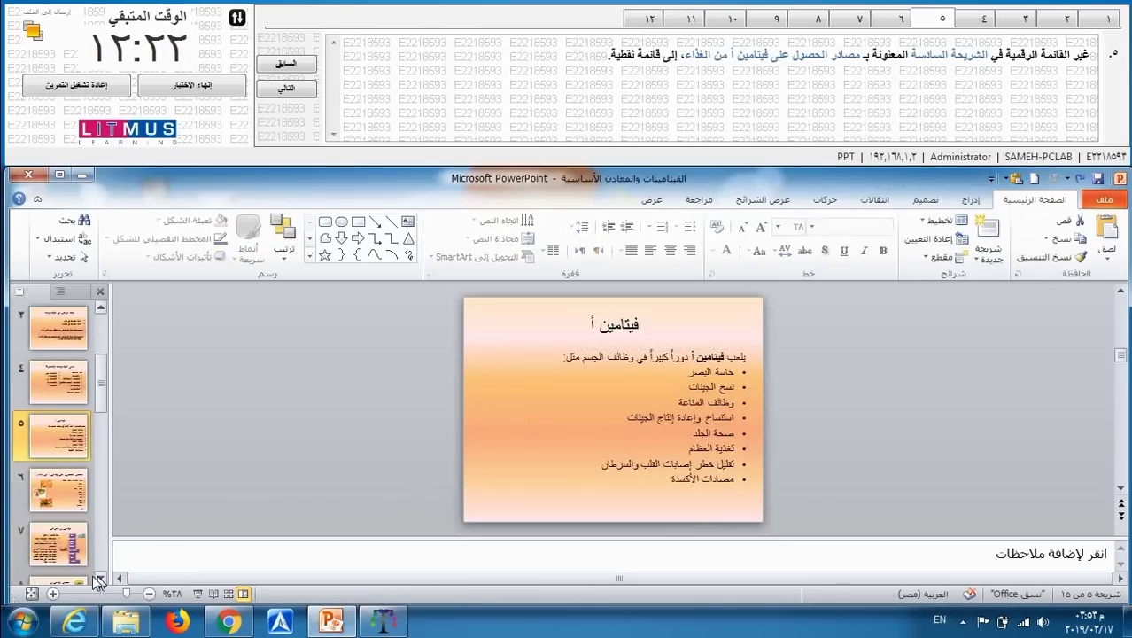
click(75, 489)
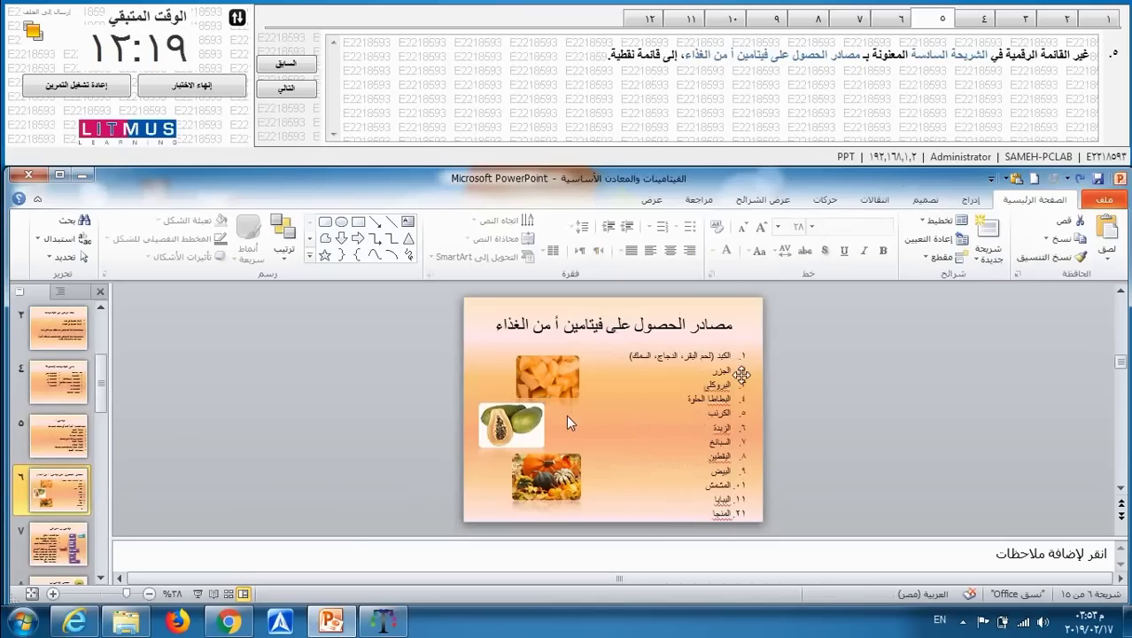
click(563, 416)
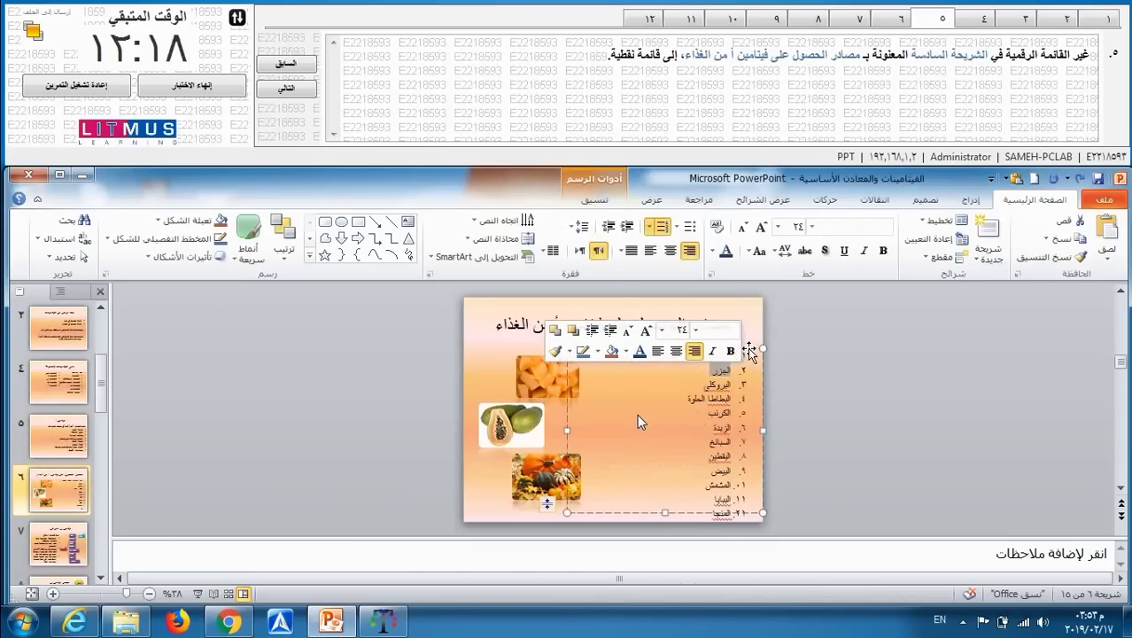
click(748, 349)
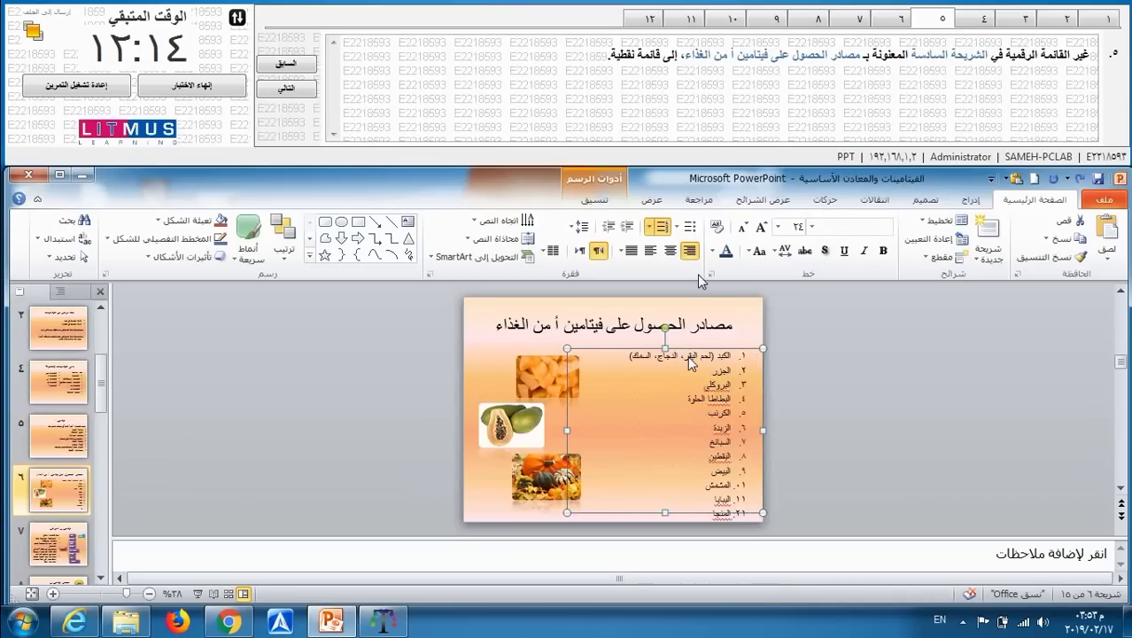
click(691, 228)
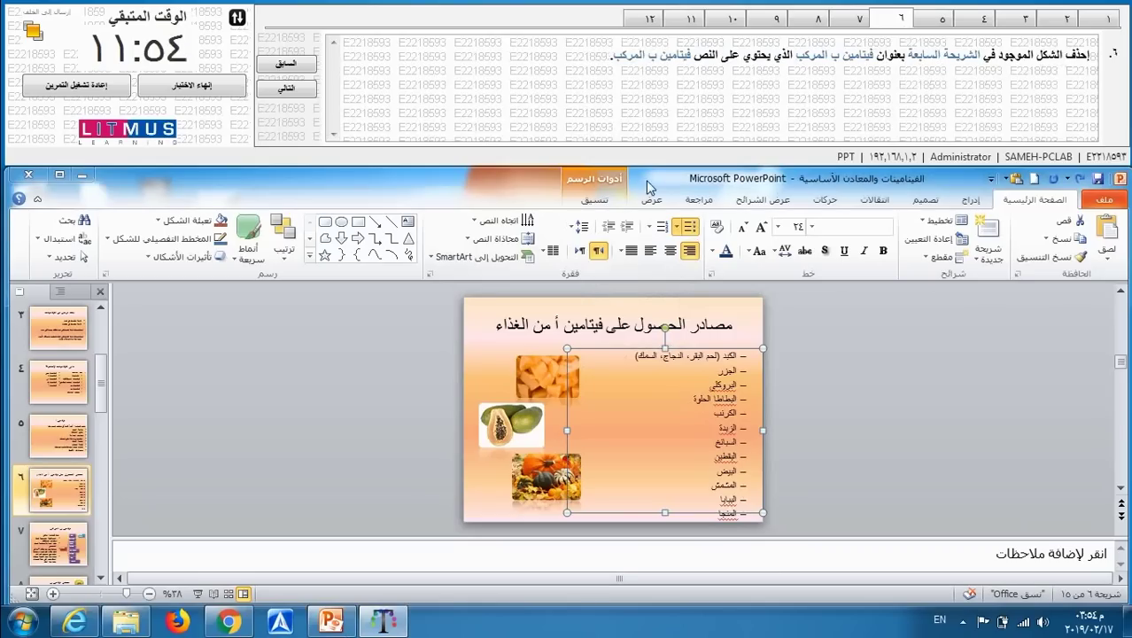
On slide 7, select the top-right فيتامين ب المركب shape in the diagram and delete it
click(73, 547)
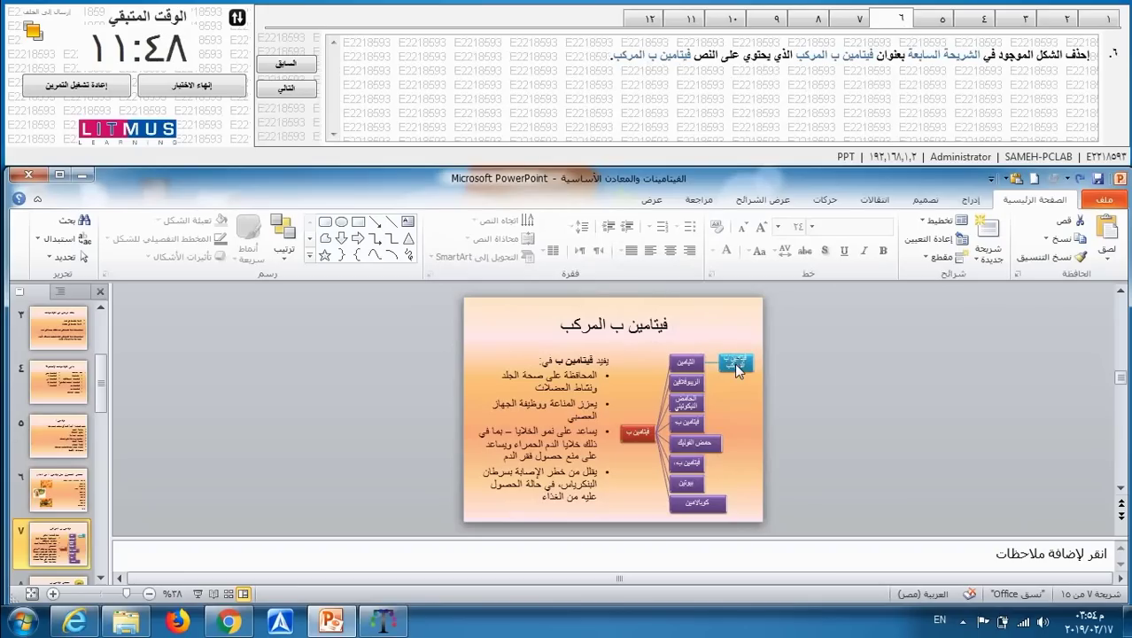
click(735, 363)
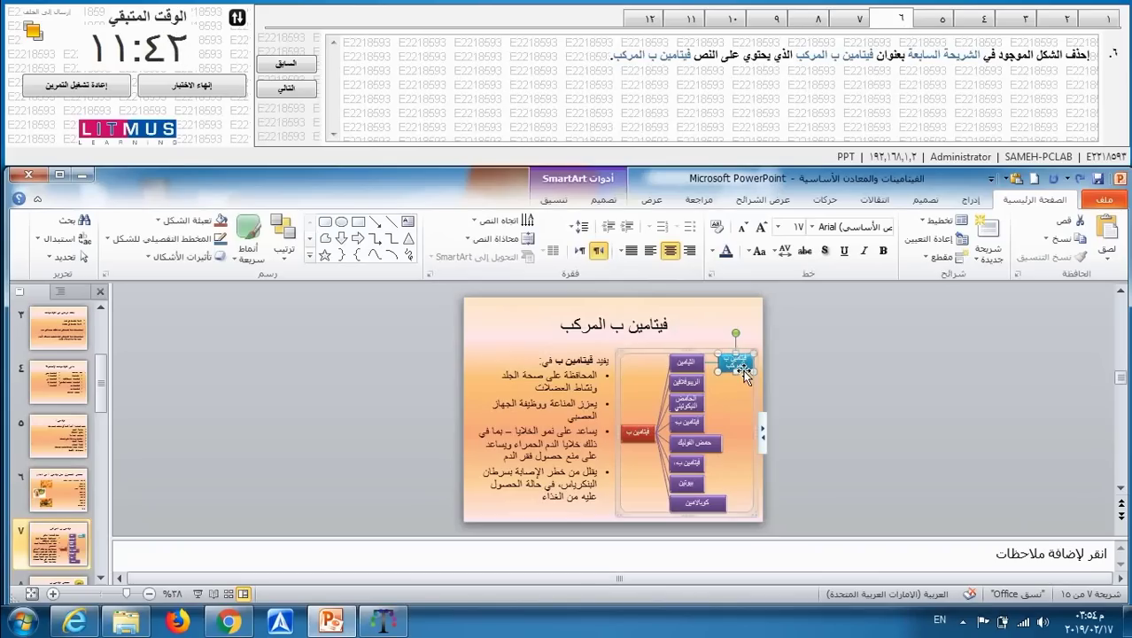
key(Delete)
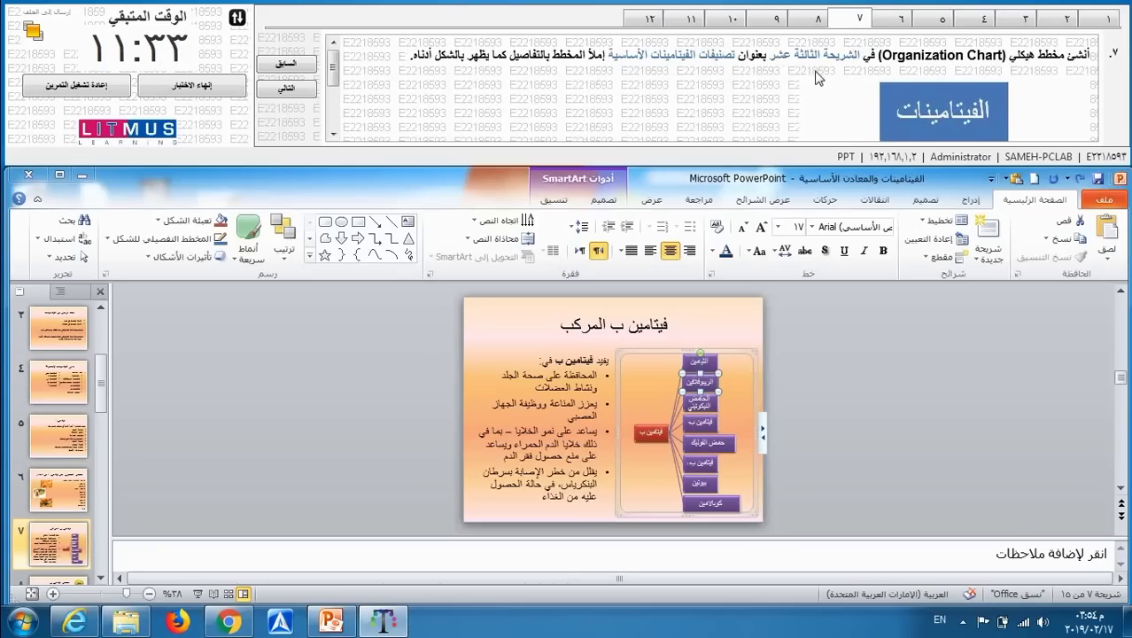
Go to slide 13, تصنيفات الفيتامينات الأساسية, and start a SmartArt graphic from its placeholder
click(64, 443)
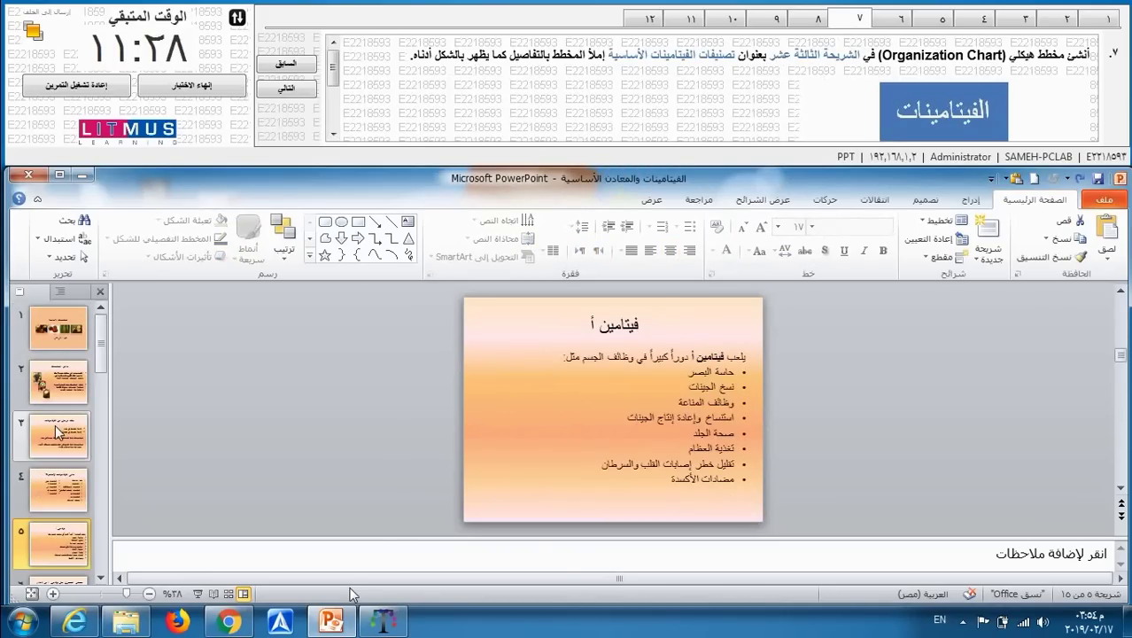
click(55, 431)
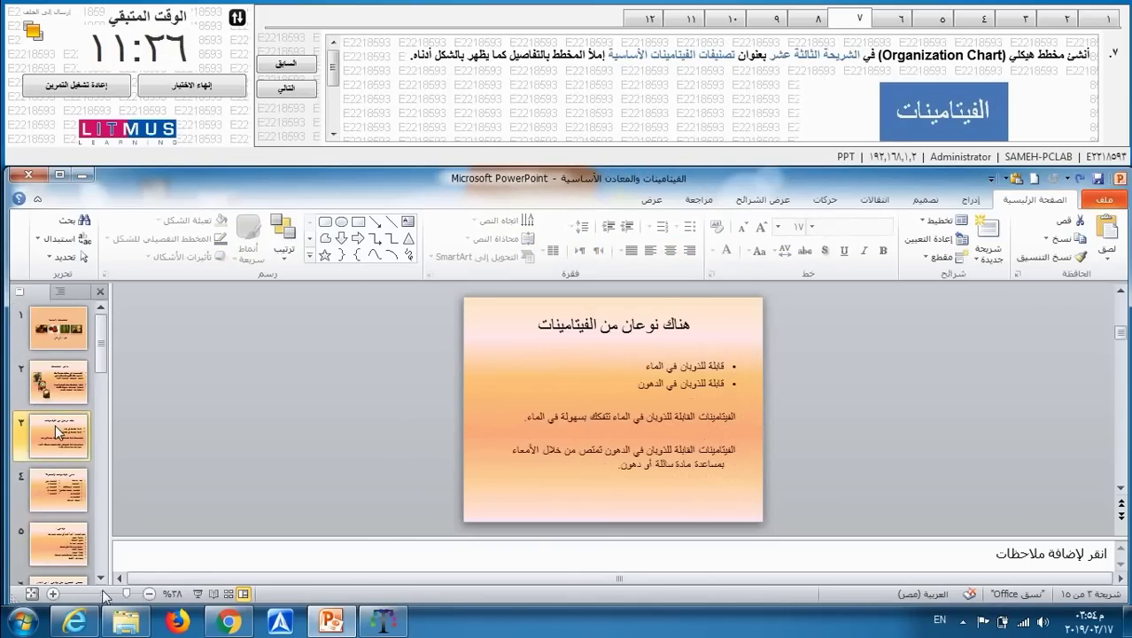
scroll(96, 534, down, 8)
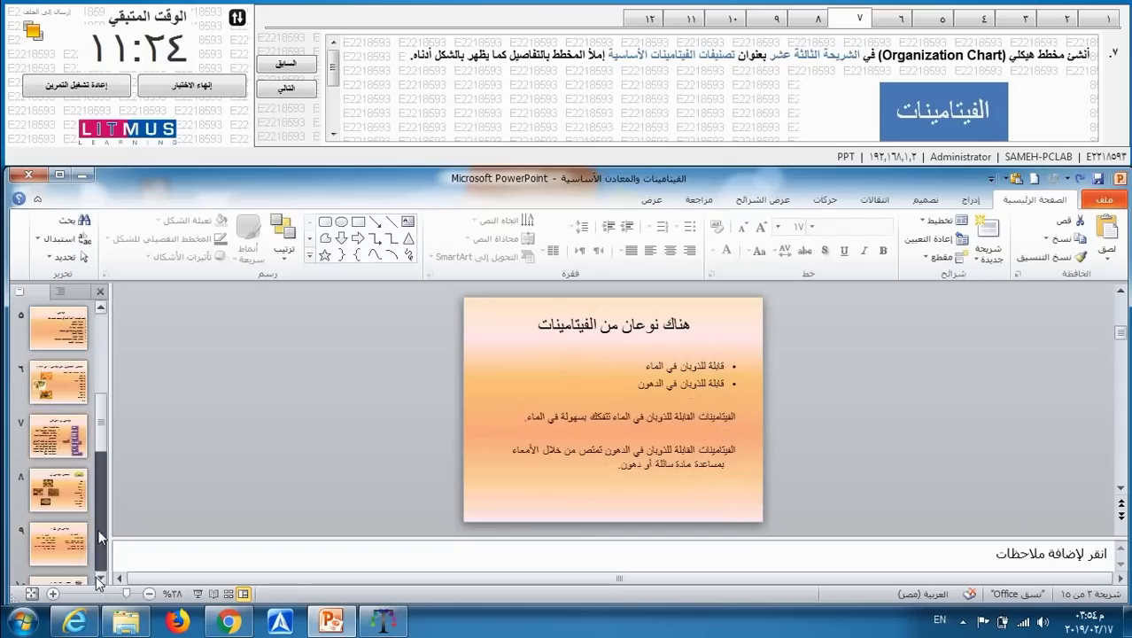
click(84, 540)
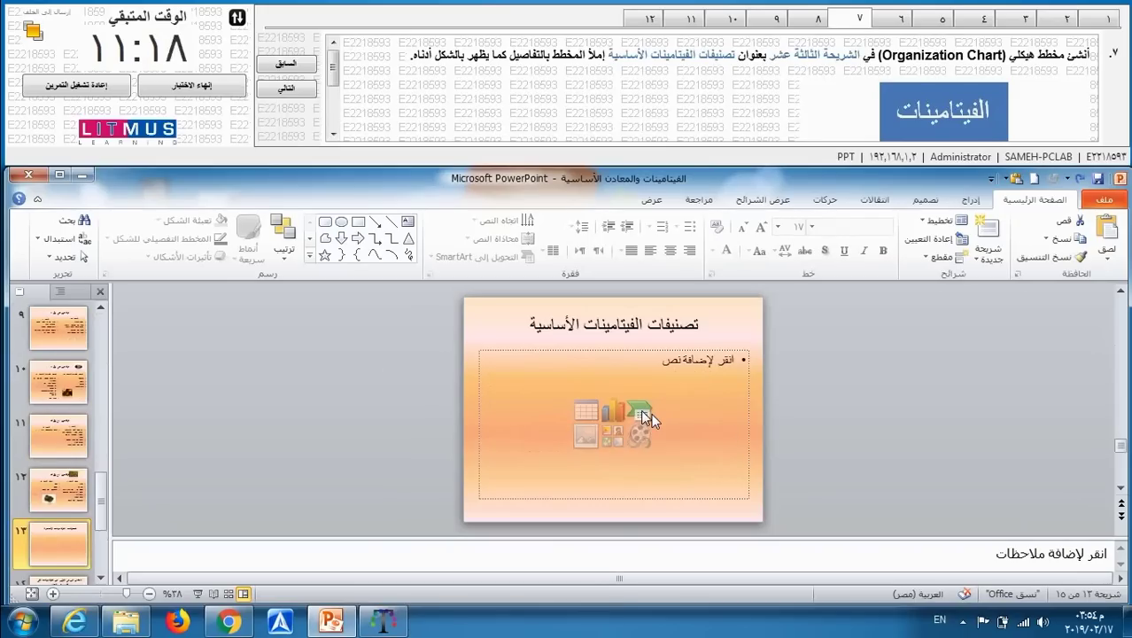
click(641, 409)
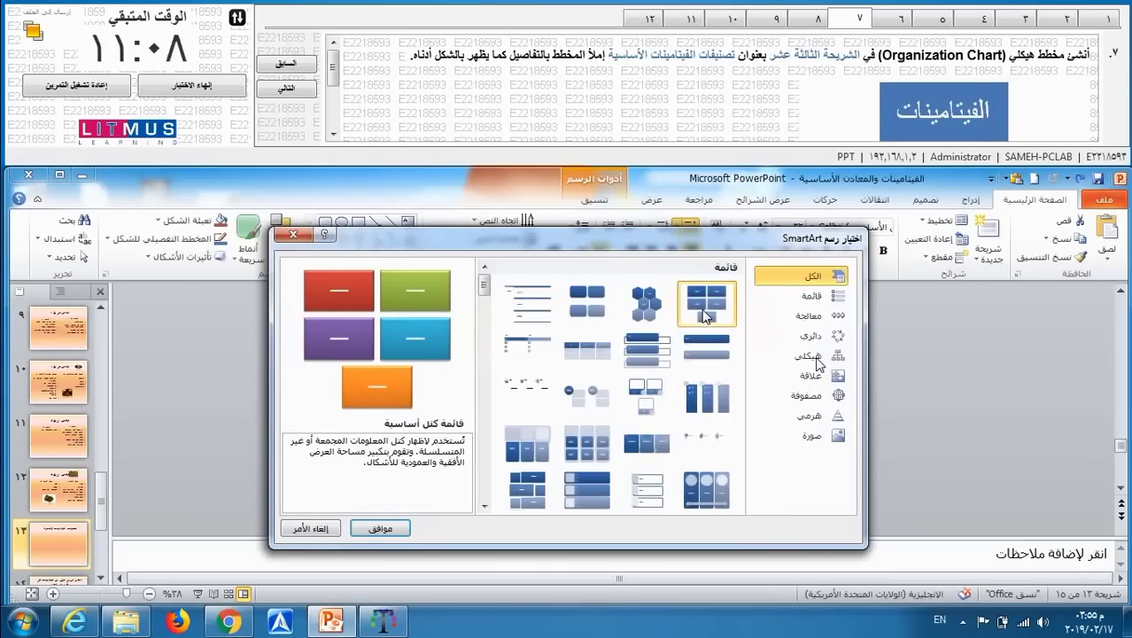
Insert a Hierarchy Organization Chart on slide 13 and type الفيتامينات in its top box
click(808, 355)
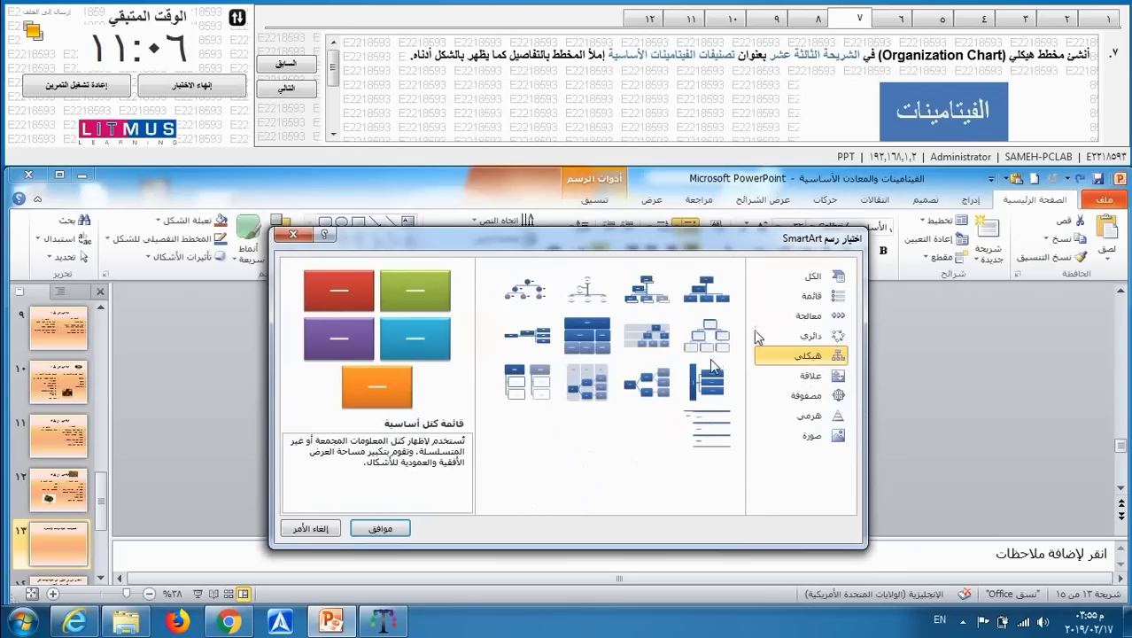
click(699, 292)
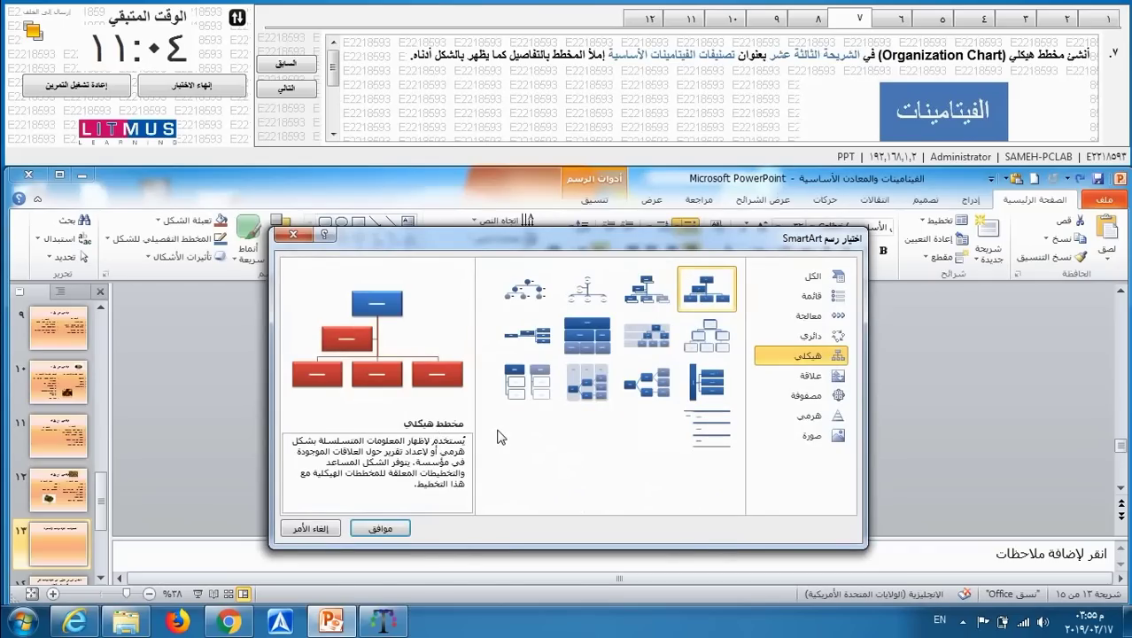
click(379, 529)
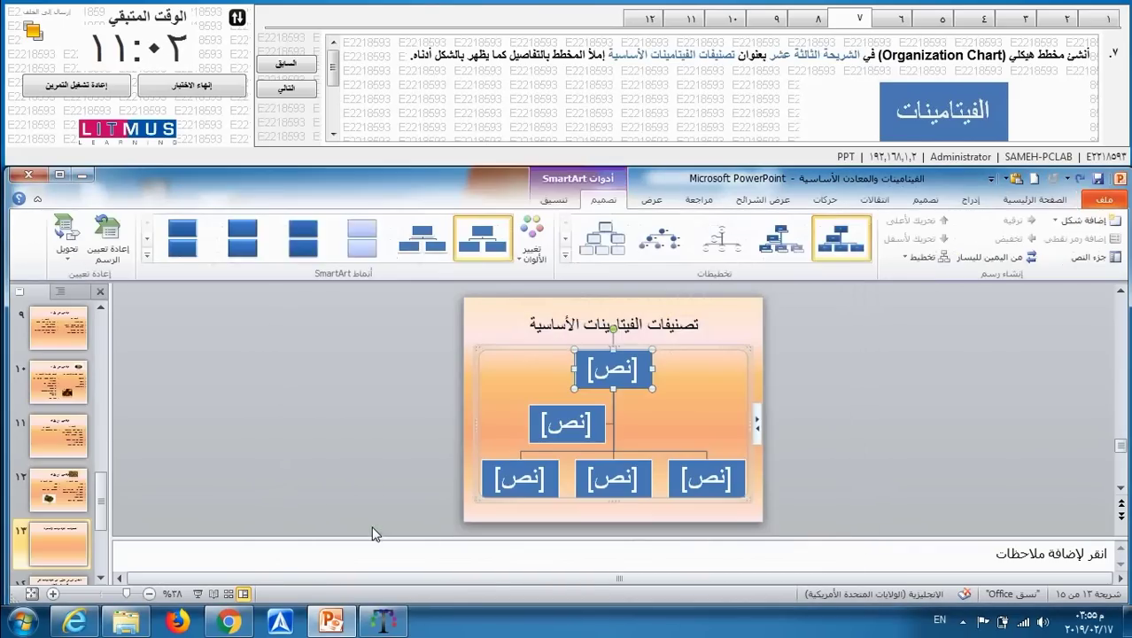
click(618, 370)
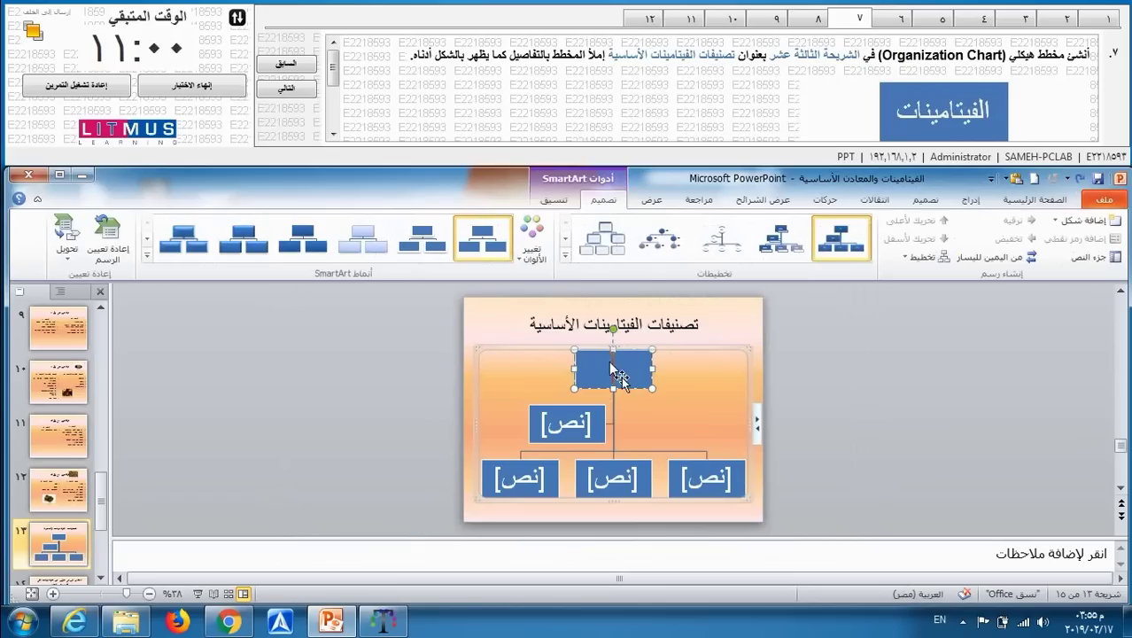
text(الفيت)
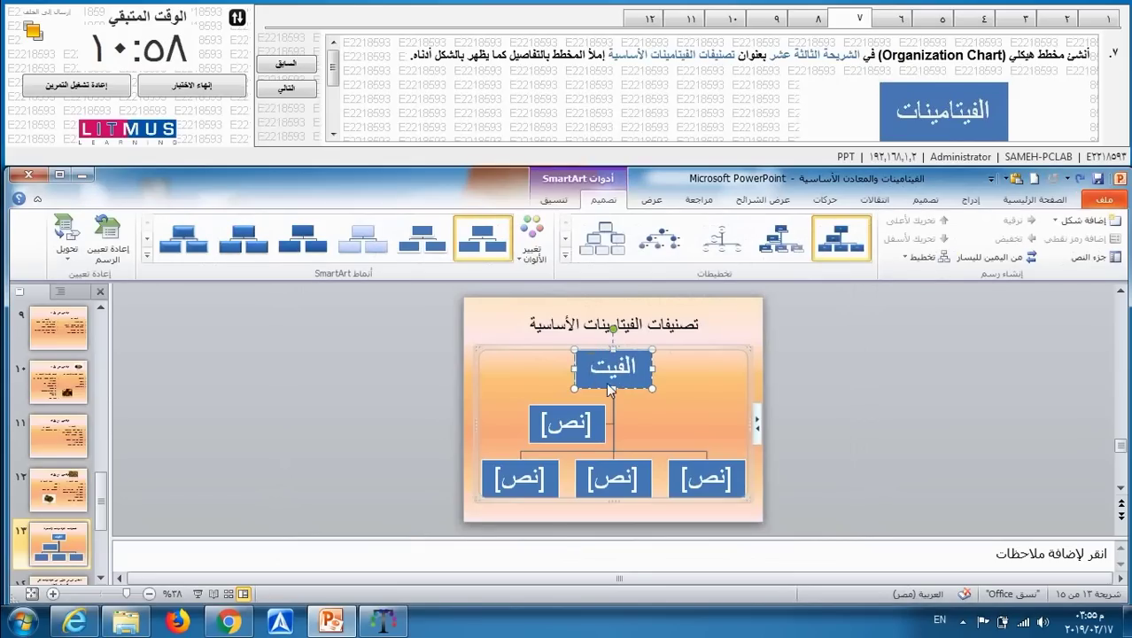
text(ام)
key(BackSpace)
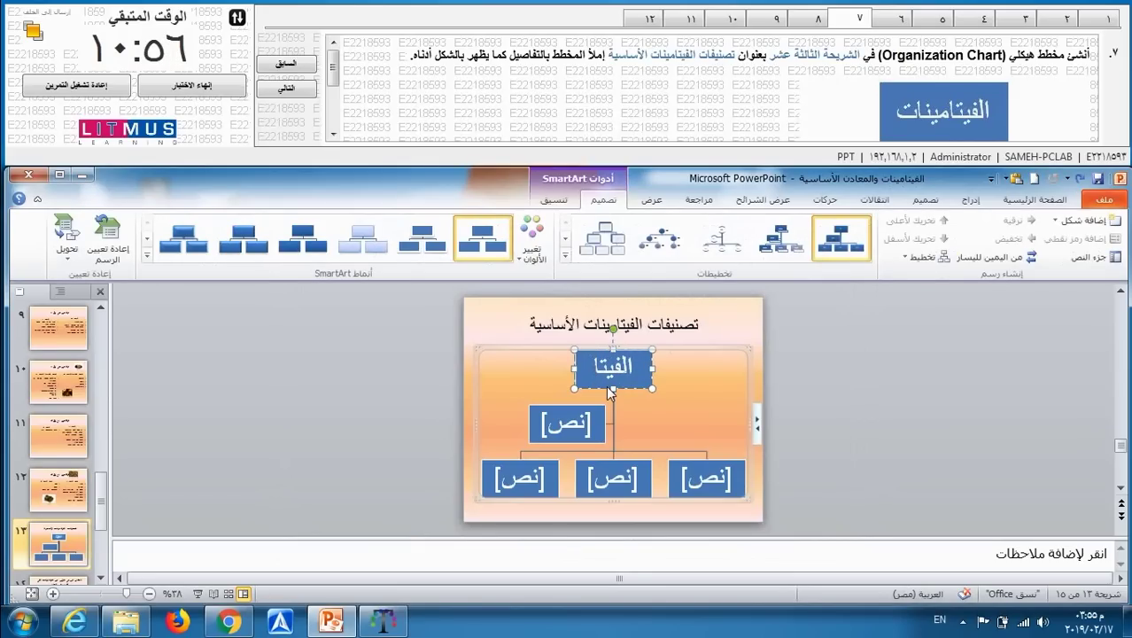
text(مينات)
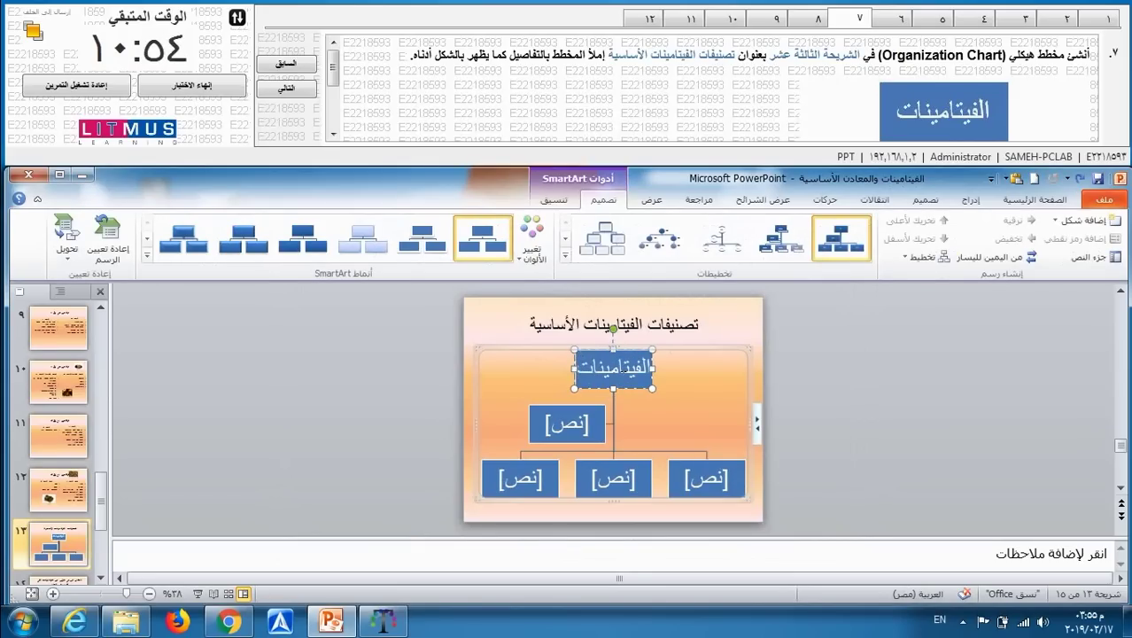
Delete the extra assistant box below the chart's top box
click(333, 134)
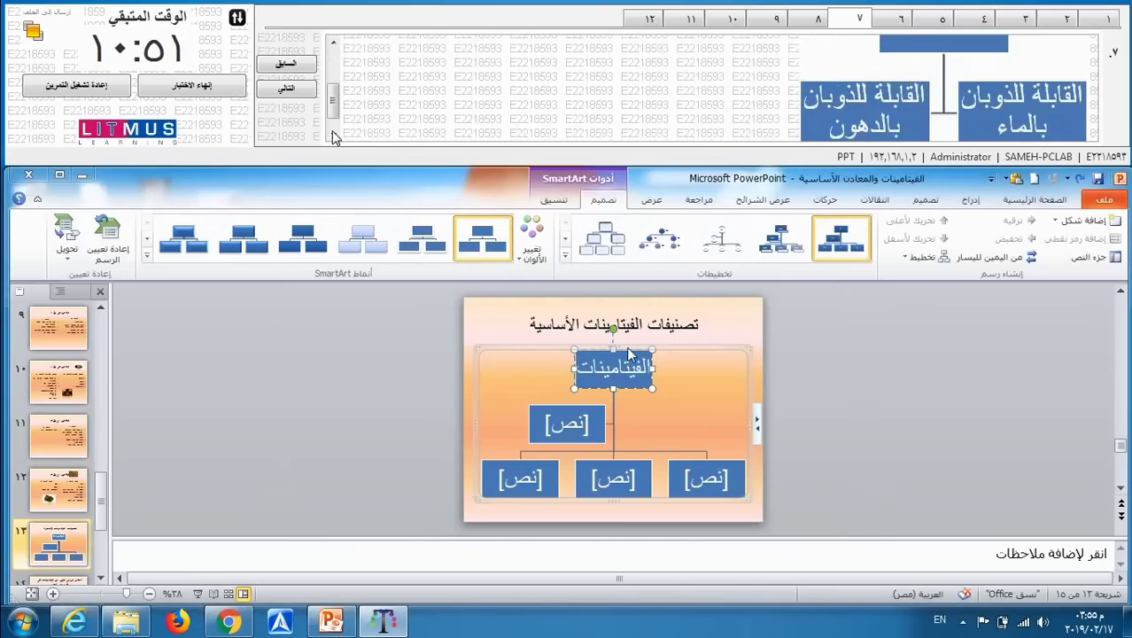
click(333, 135)
click(333, 134)
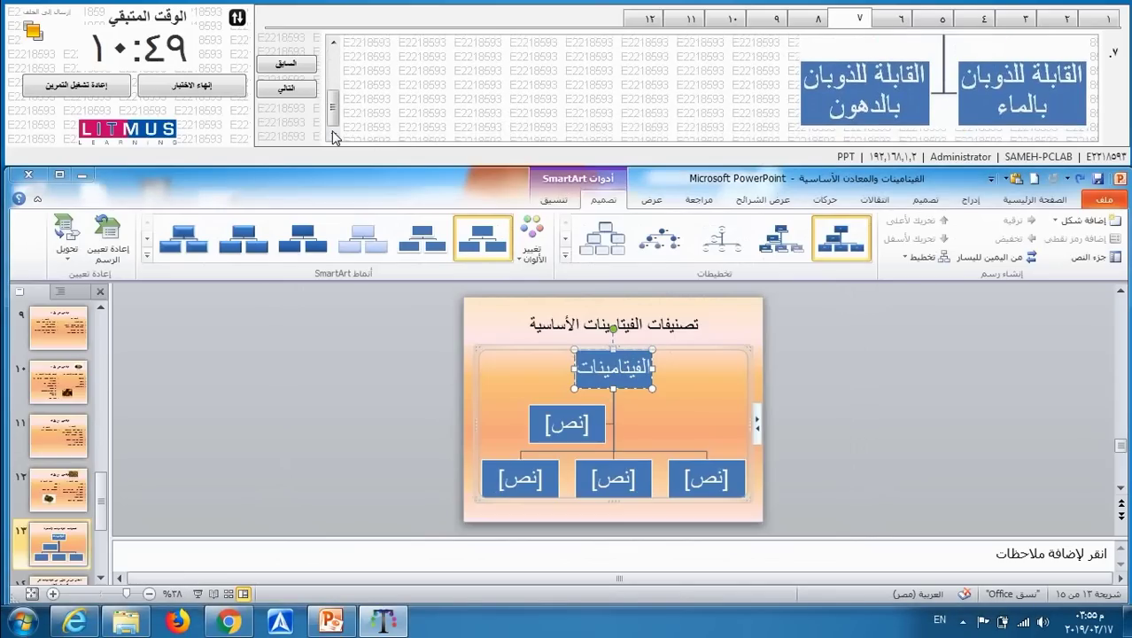
click(580, 409)
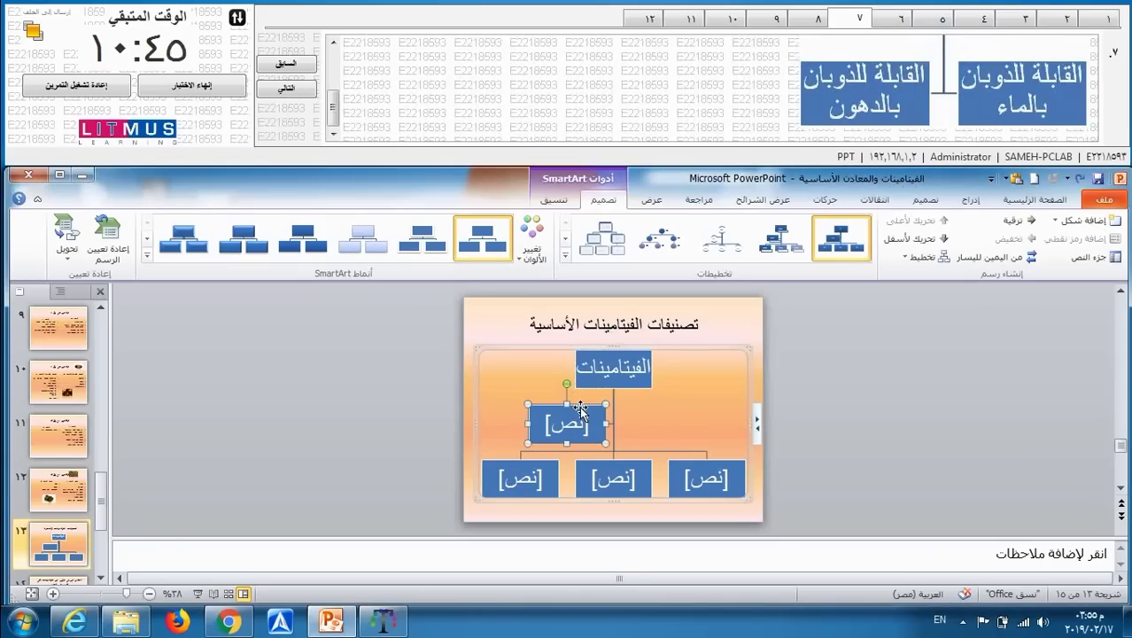
key(Delete)
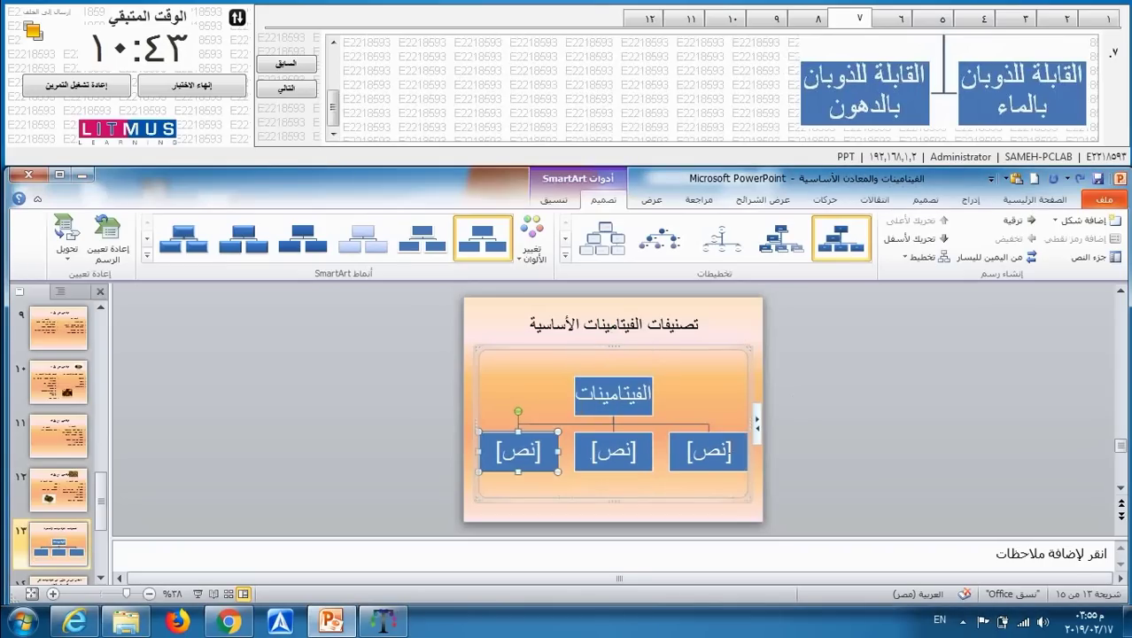
Type the water-soluble label القابلة للذوبان بالم… into the right bottom box, then advance to question 8
click(700, 456)
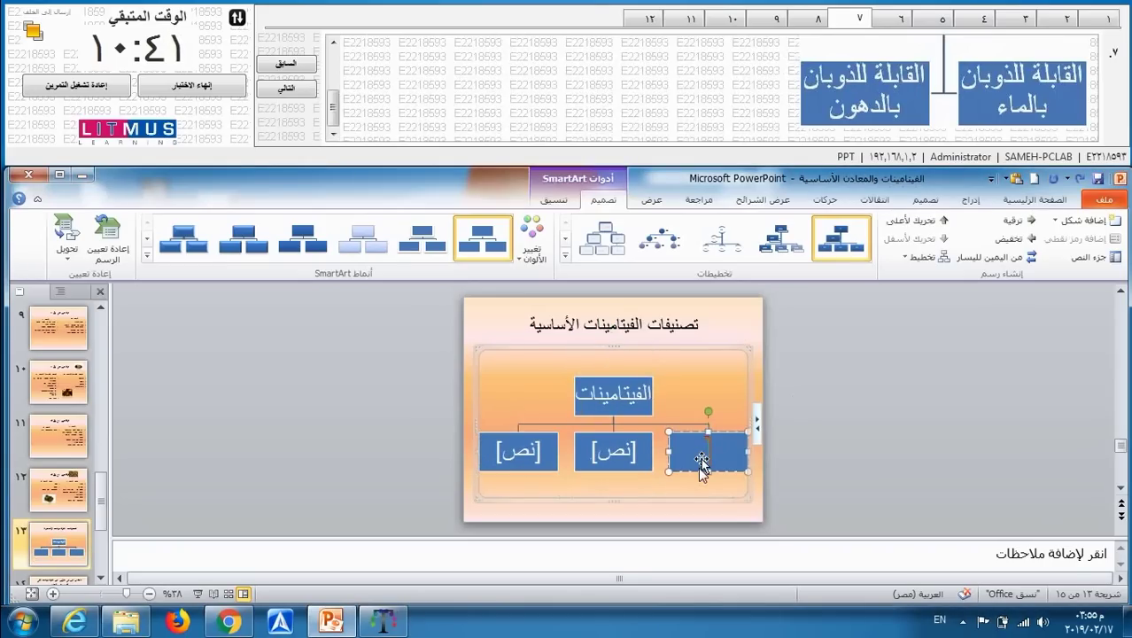
text(ال)
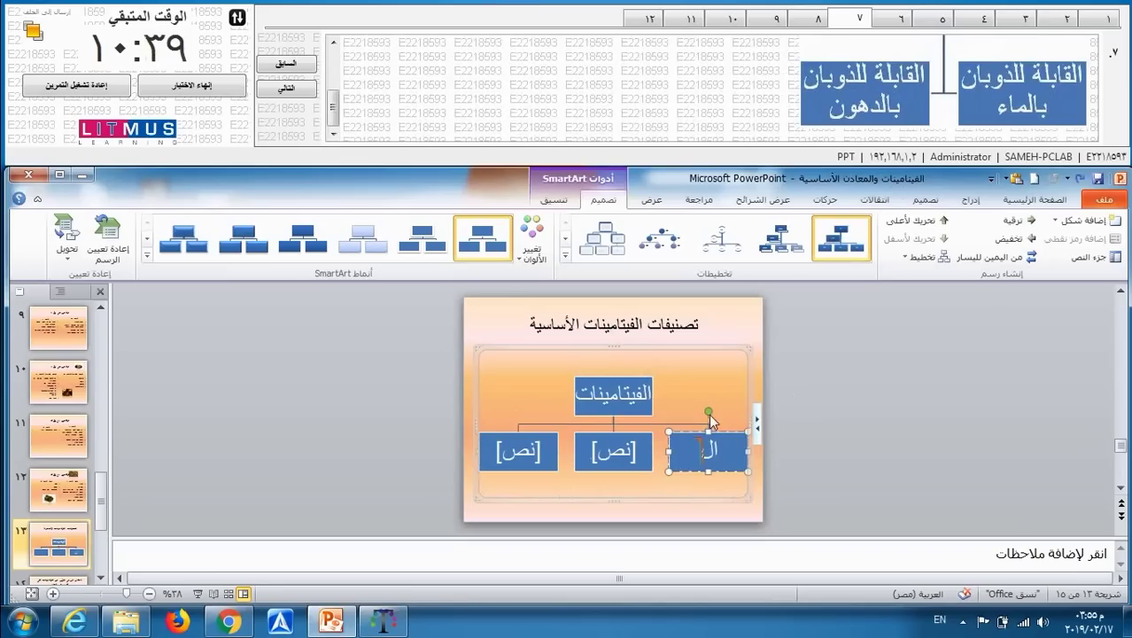
text(قابلة لل)
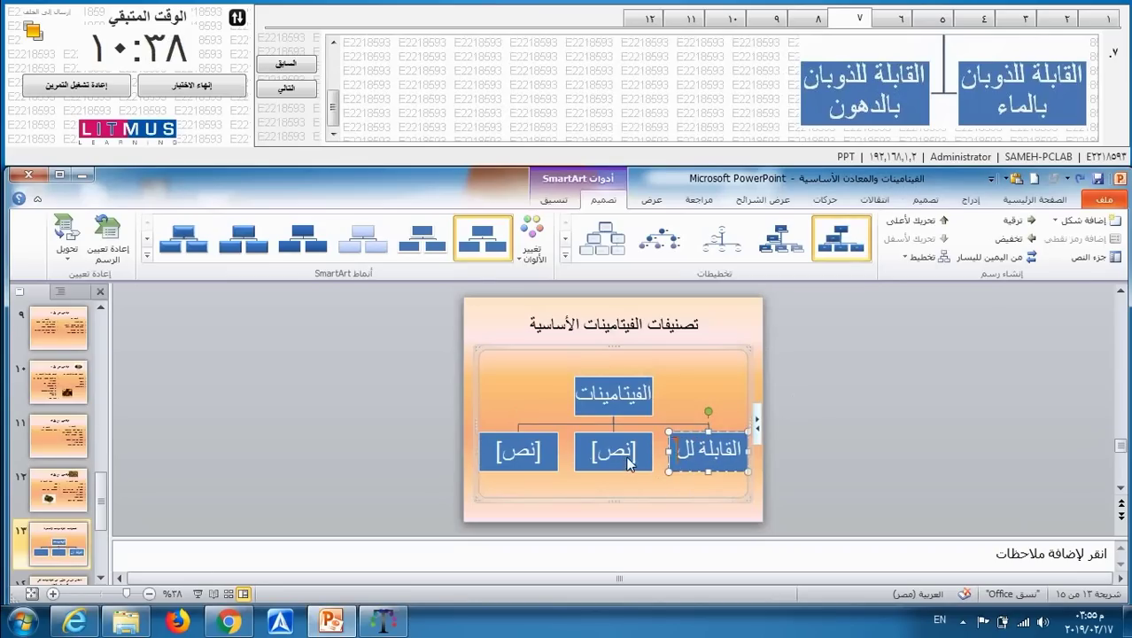
text(ذوبان)
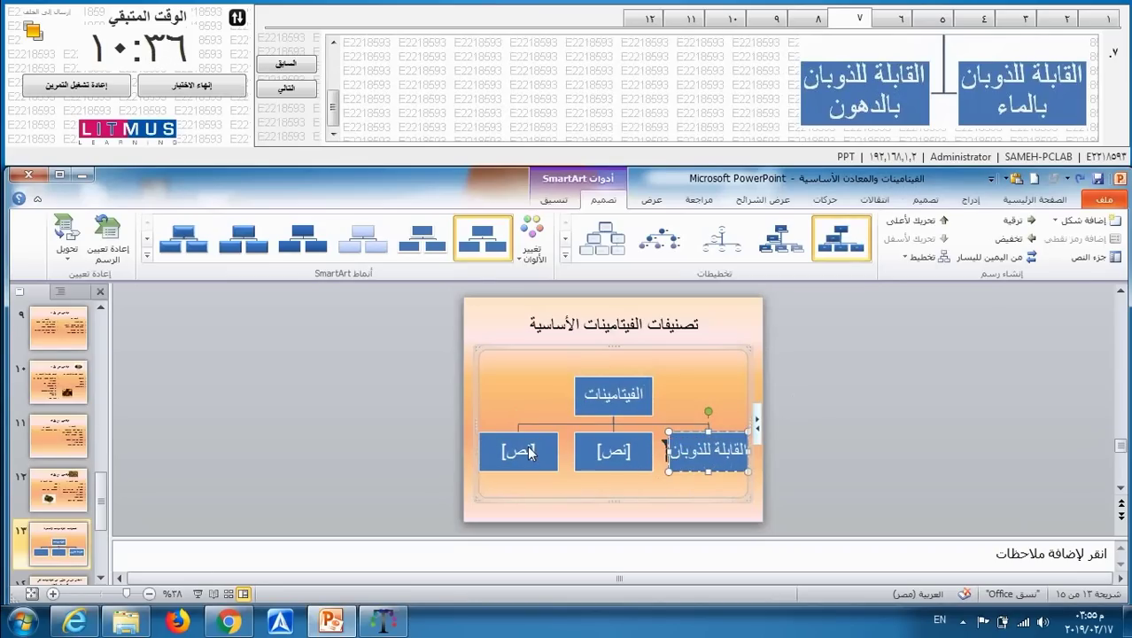
text( بال)
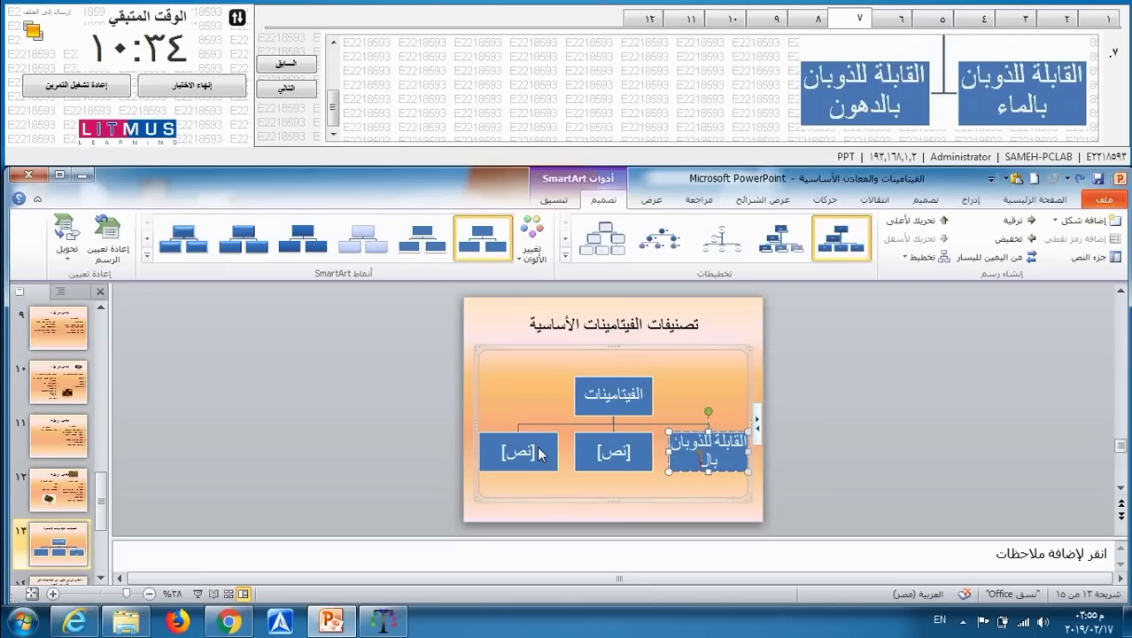
text(ماء)
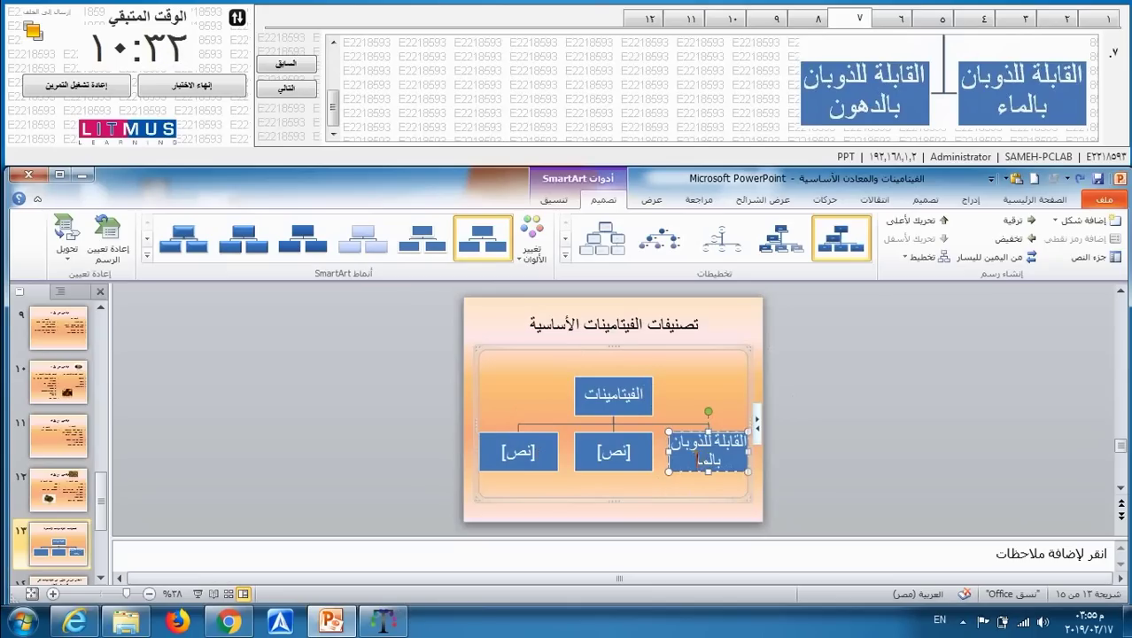
click(337, 64)
drag(337, 64, 335, 122)
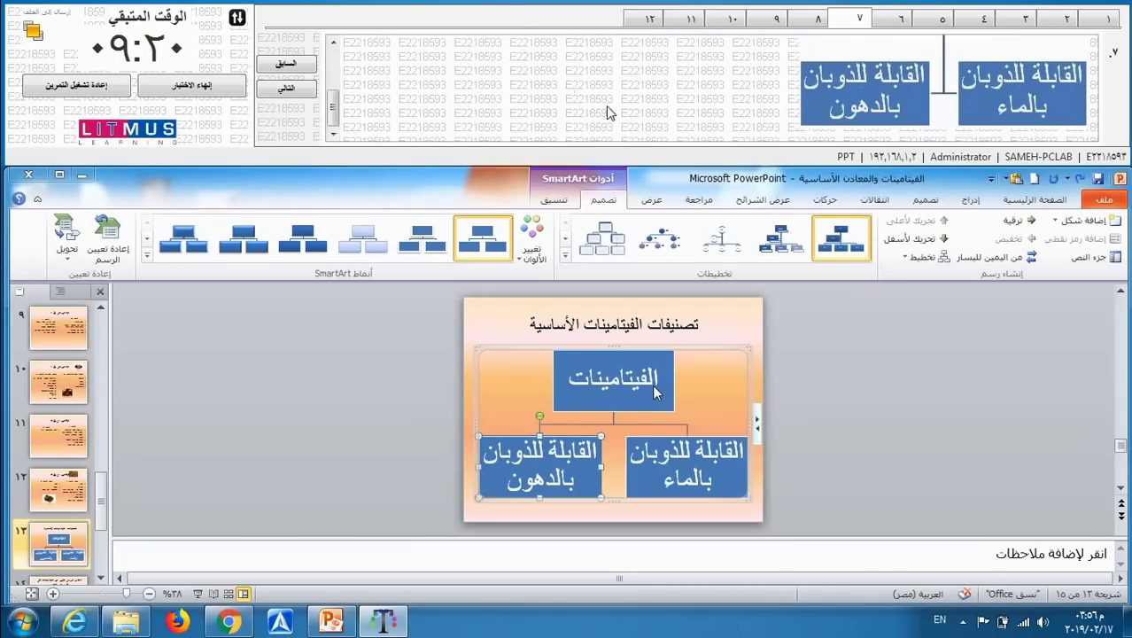
click(811, 18)
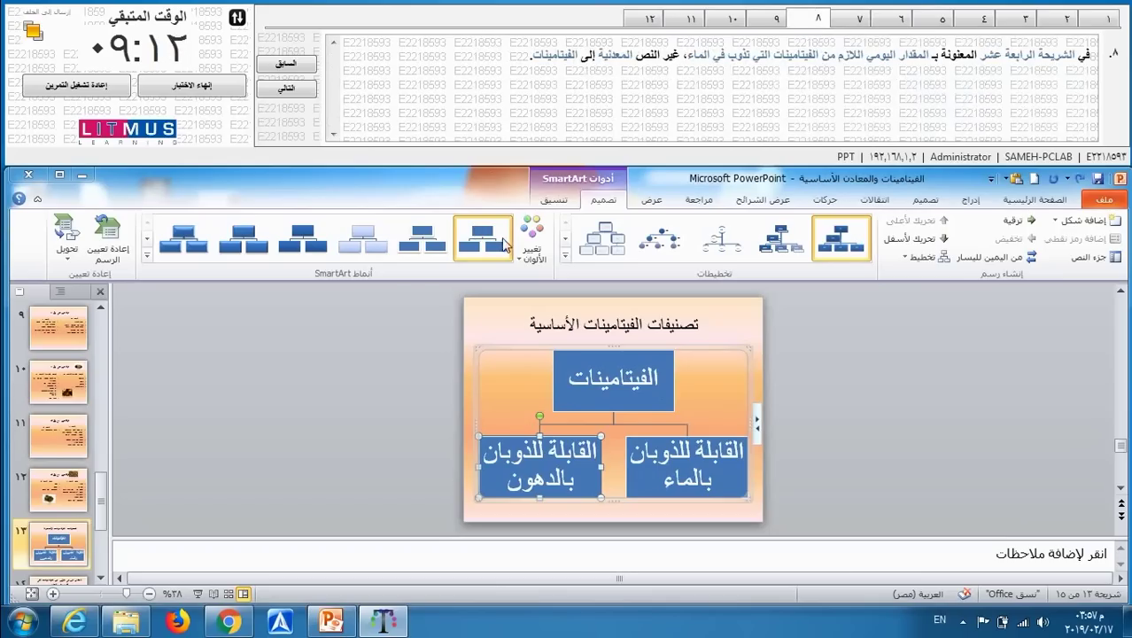
Open slide 14 and change the table header word المعدنية to الفيتامينات, then go to question 9
click(103, 577)
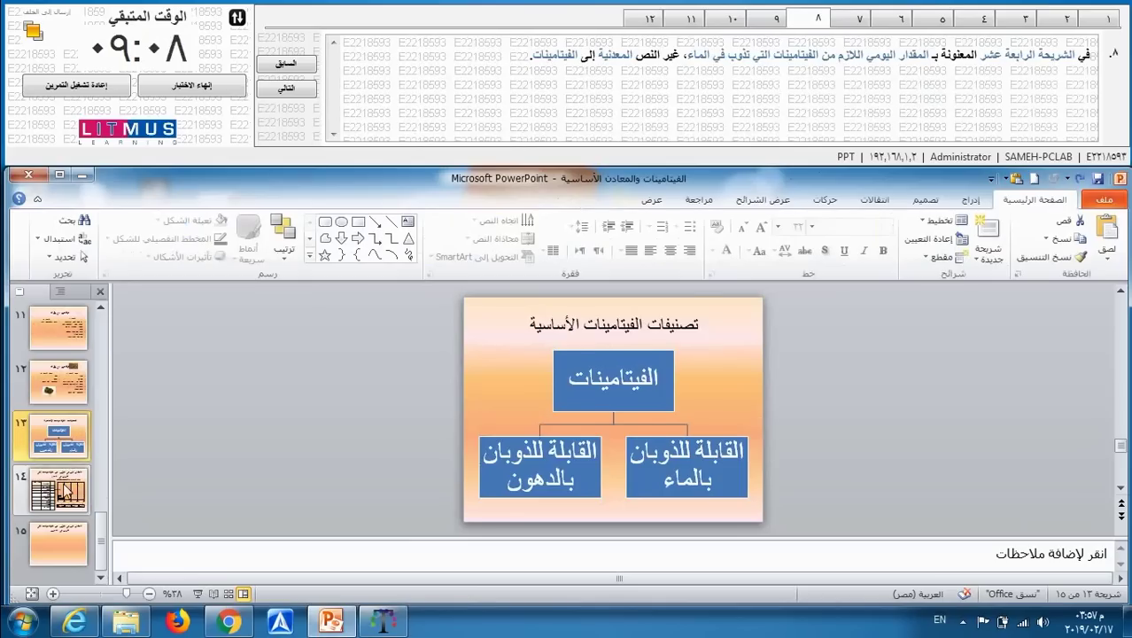
click(64, 492)
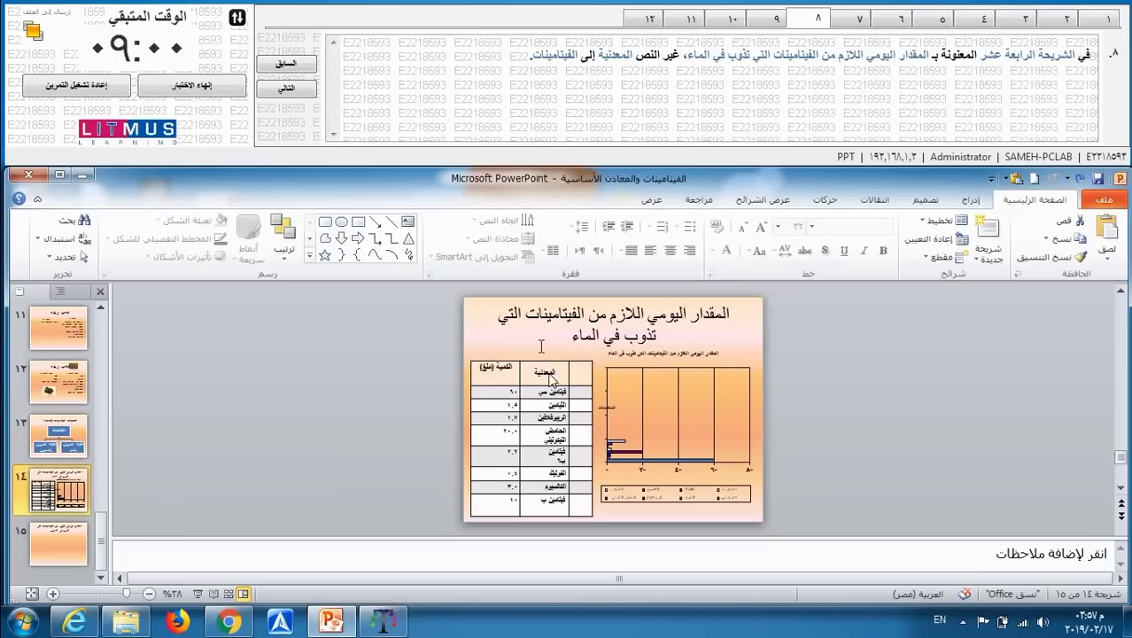
double_click(545, 372)
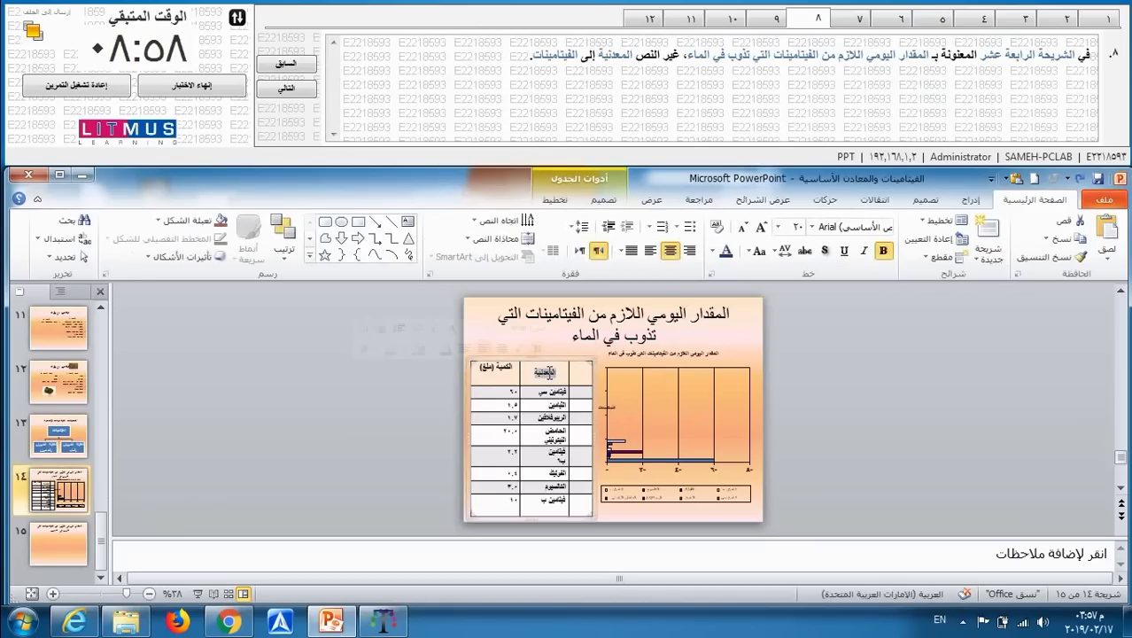
text(ال)
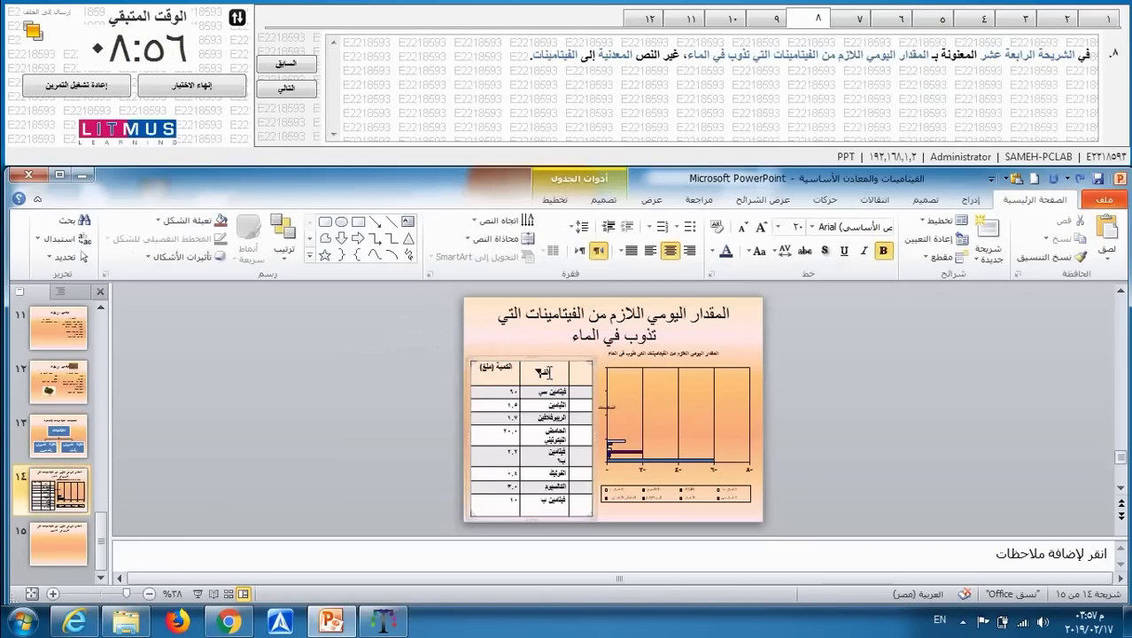
text(ف)
text(يتامينات)
click(770, 19)
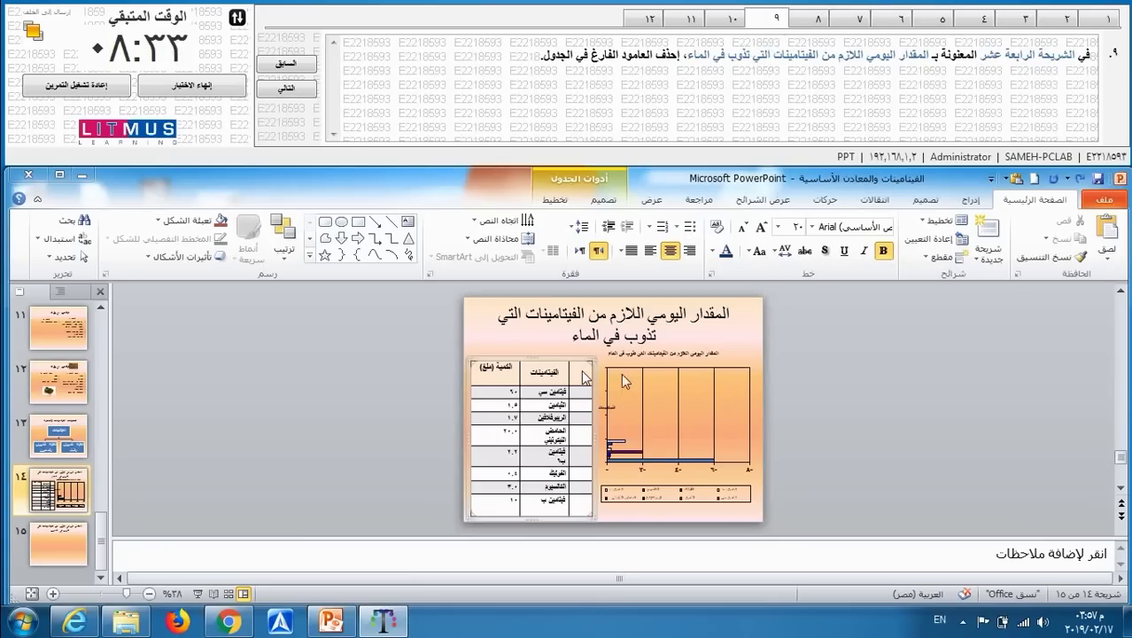
Delete the empty column from slide 14's vitamins table, then go to question 10
click(581, 369)
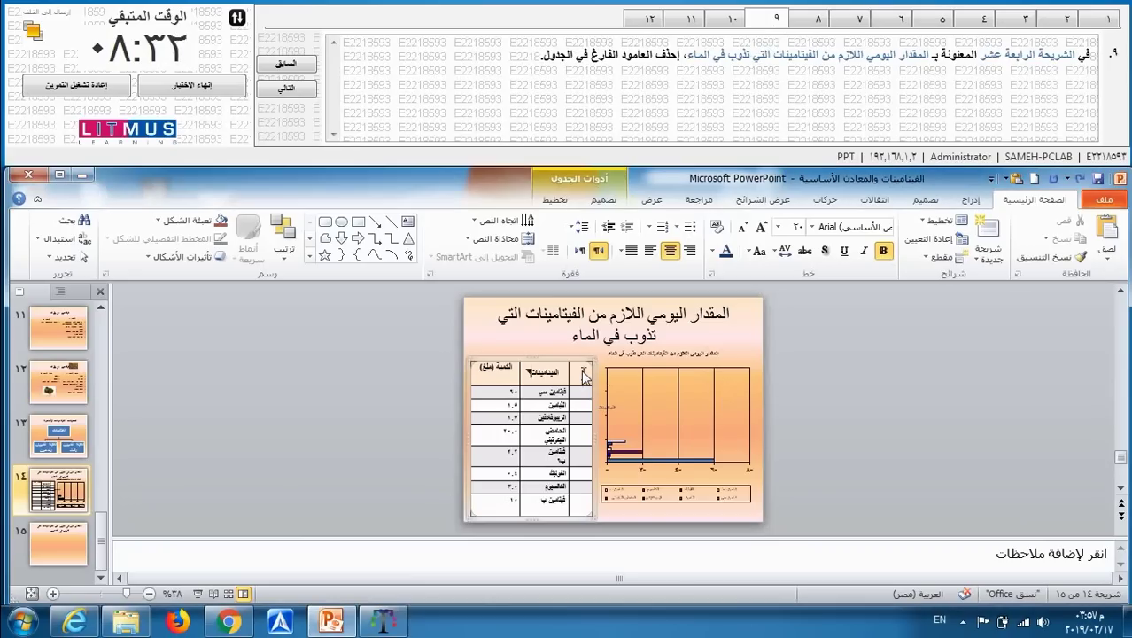
click(556, 199)
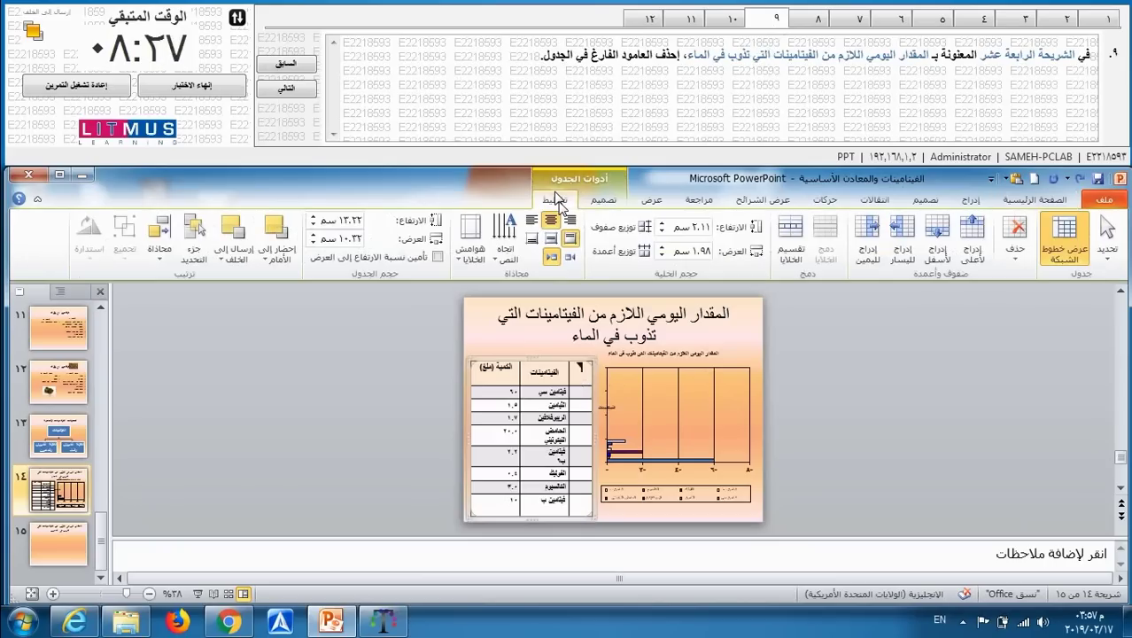
click(1014, 252)
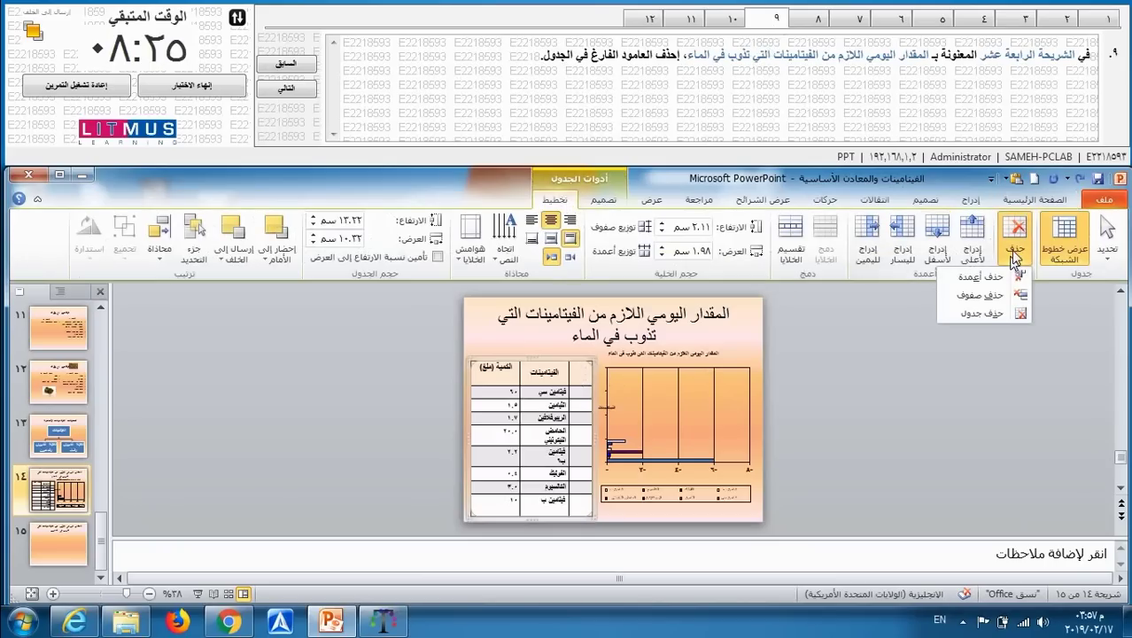
click(999, 277)
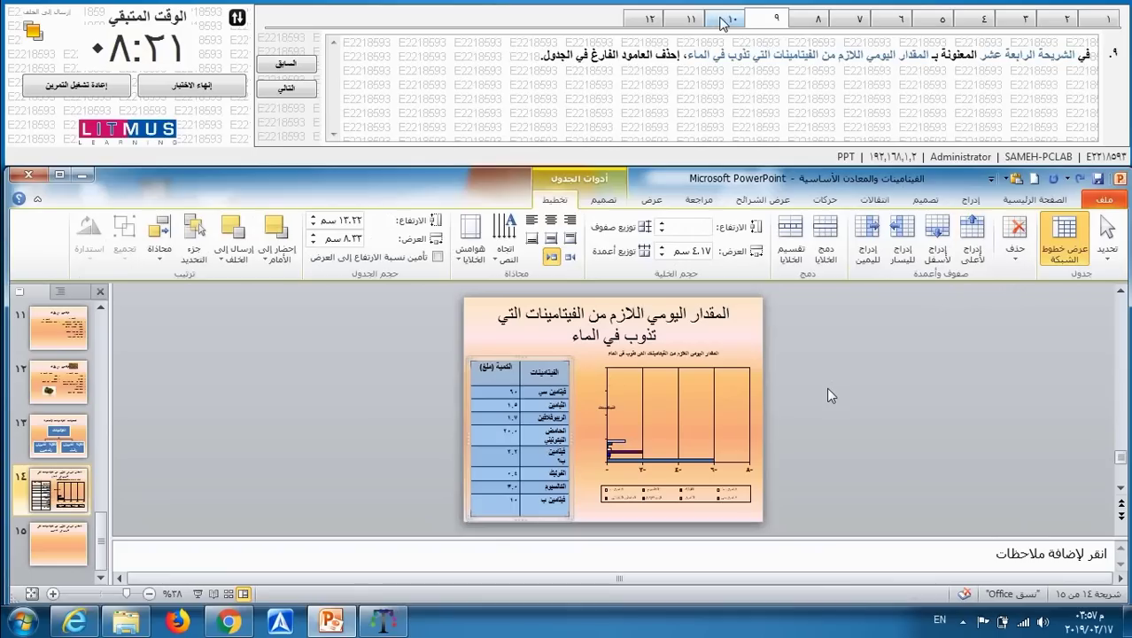
click(724, 22)
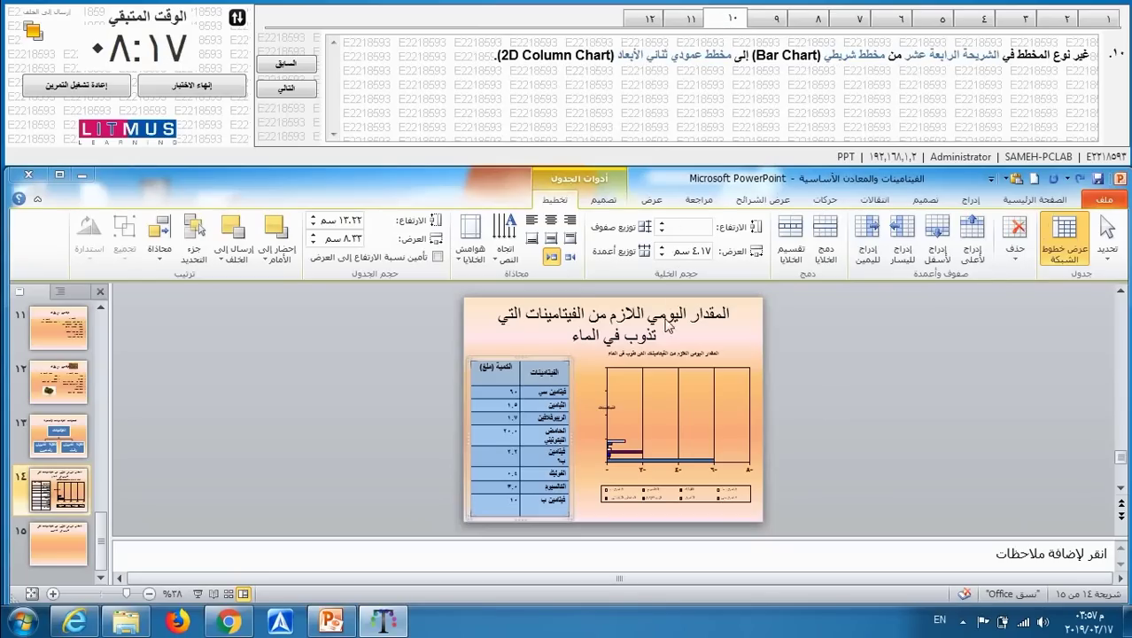
Change slide 14's vitamins chart type to Column > Clustered Column
click(643, 400)
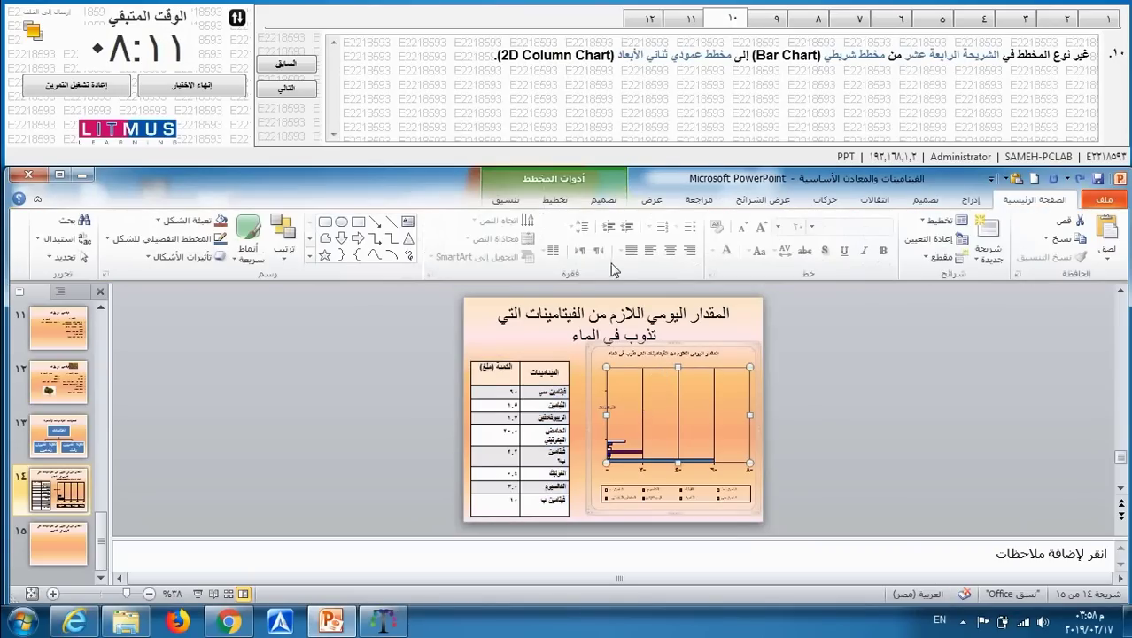
click(600, 201)
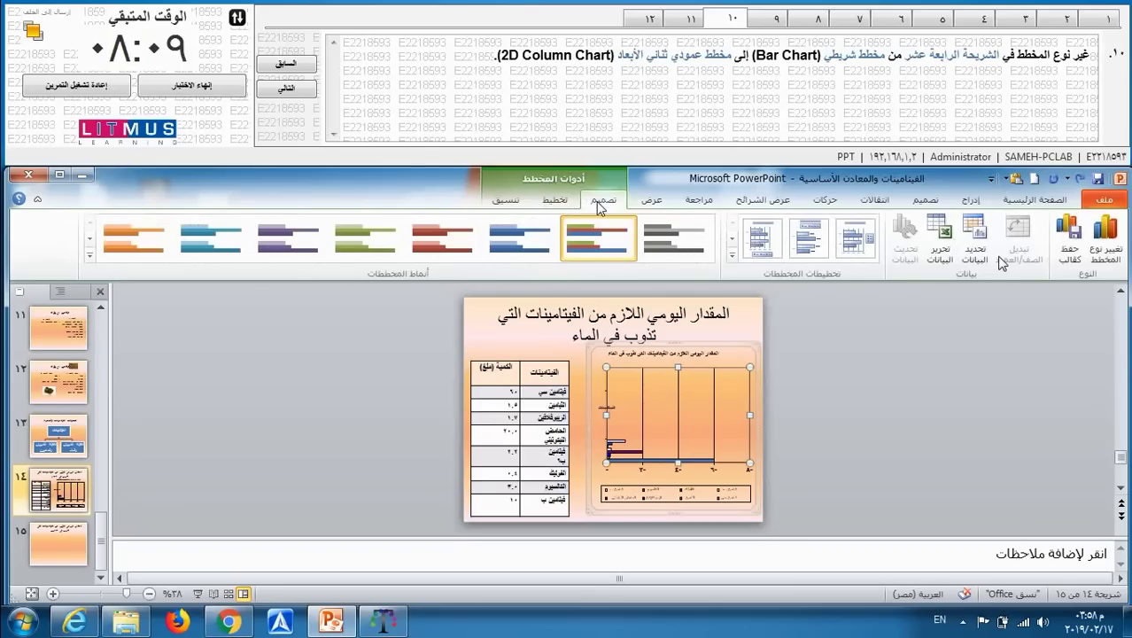
click(1108, 253)
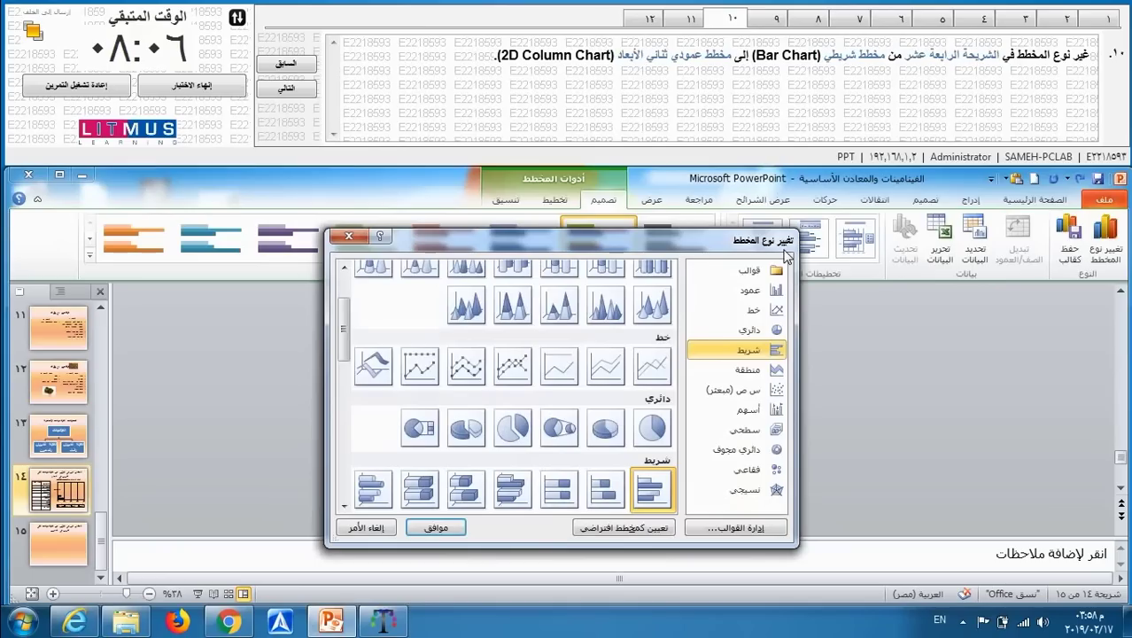
click(759, 290)
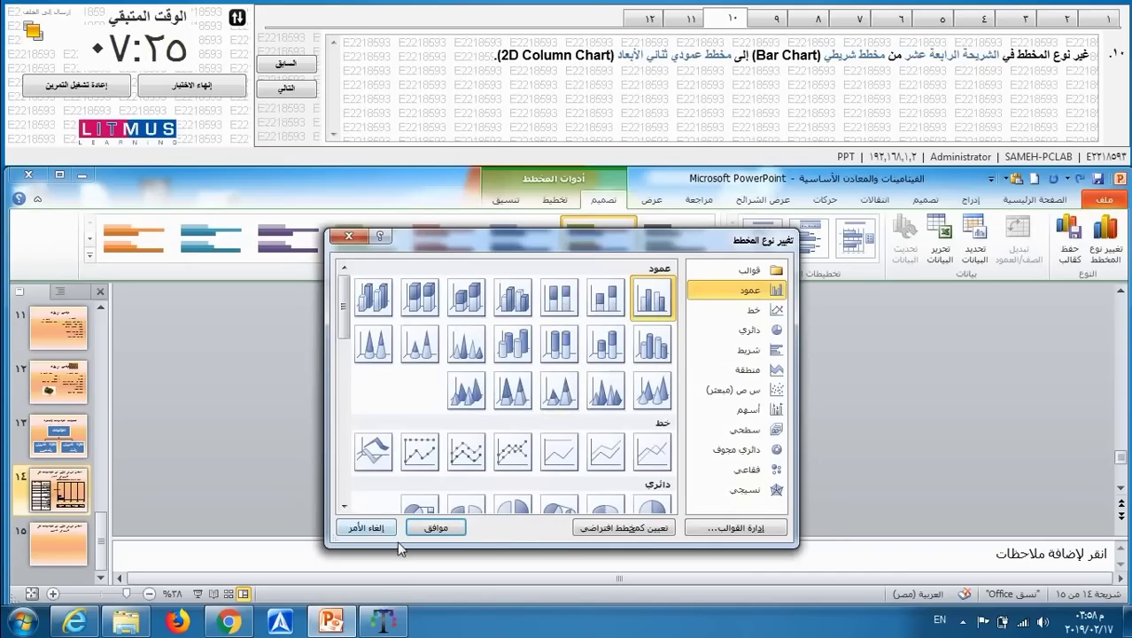
click(437, 528)
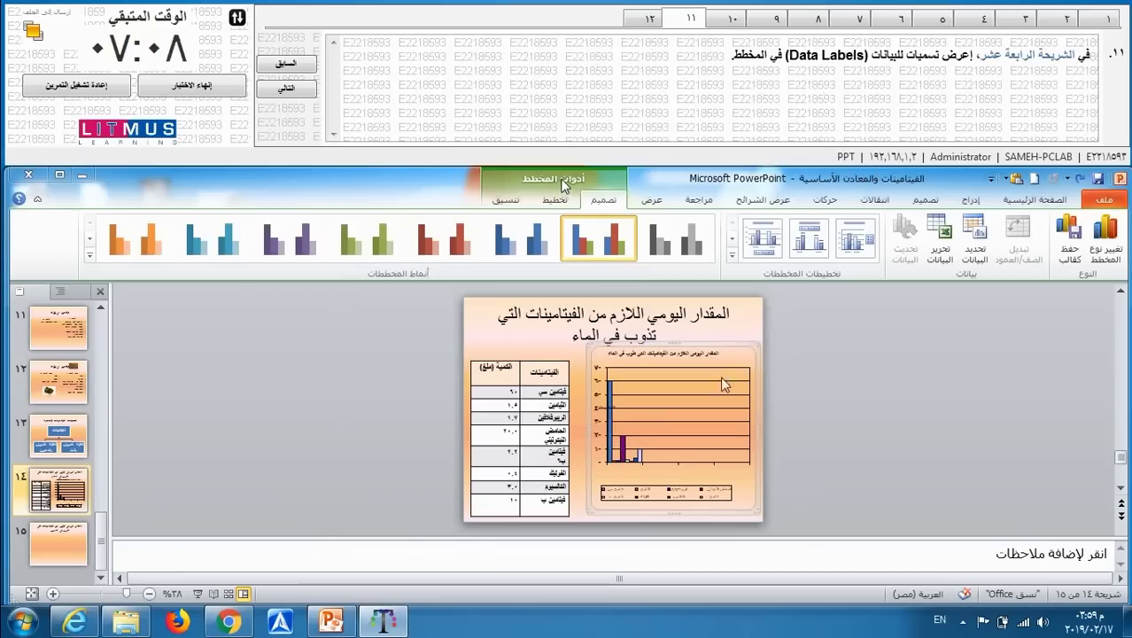
Add Center data labels to the vitamin chart's columns, then advance to question 12
click(53, 593)
click(53, 594)
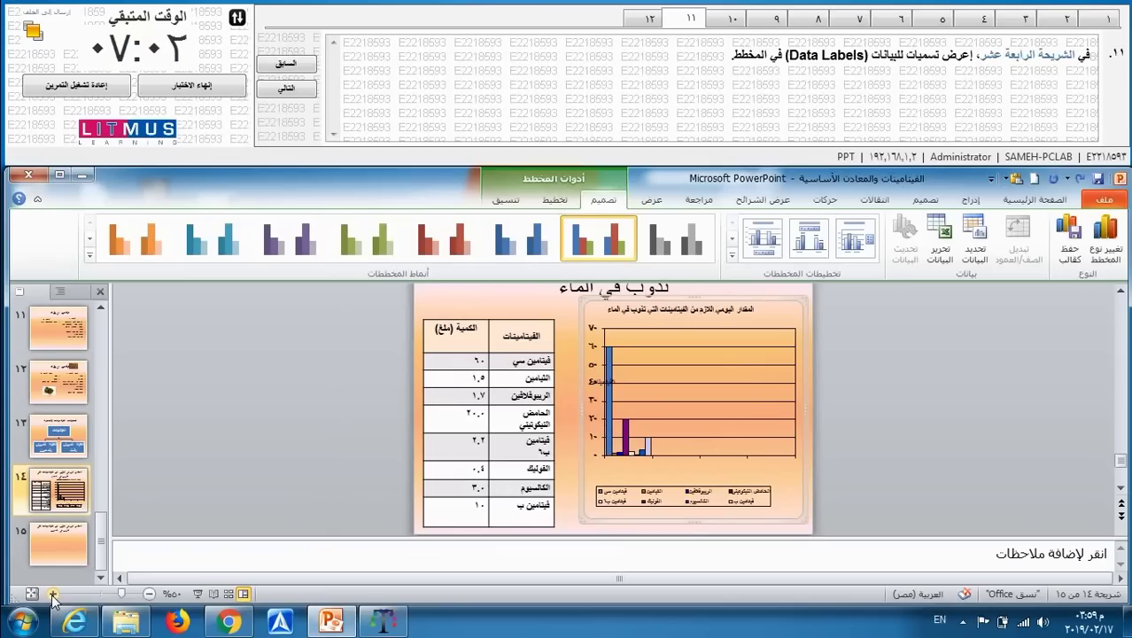
click(708, 351)
click(773, 304)
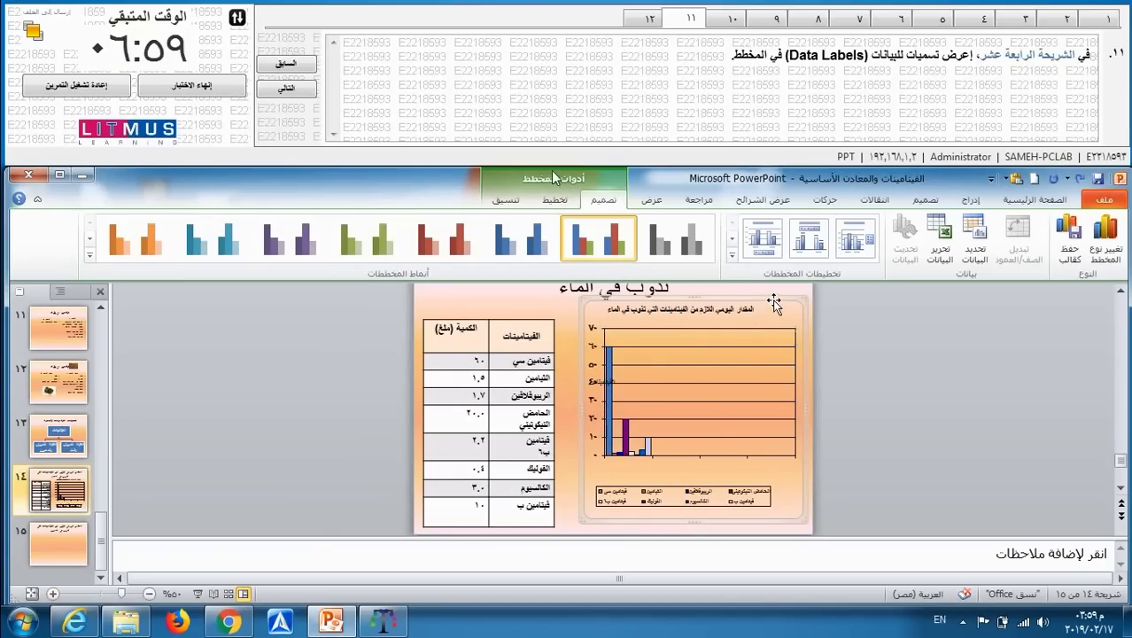
click(555, 201)
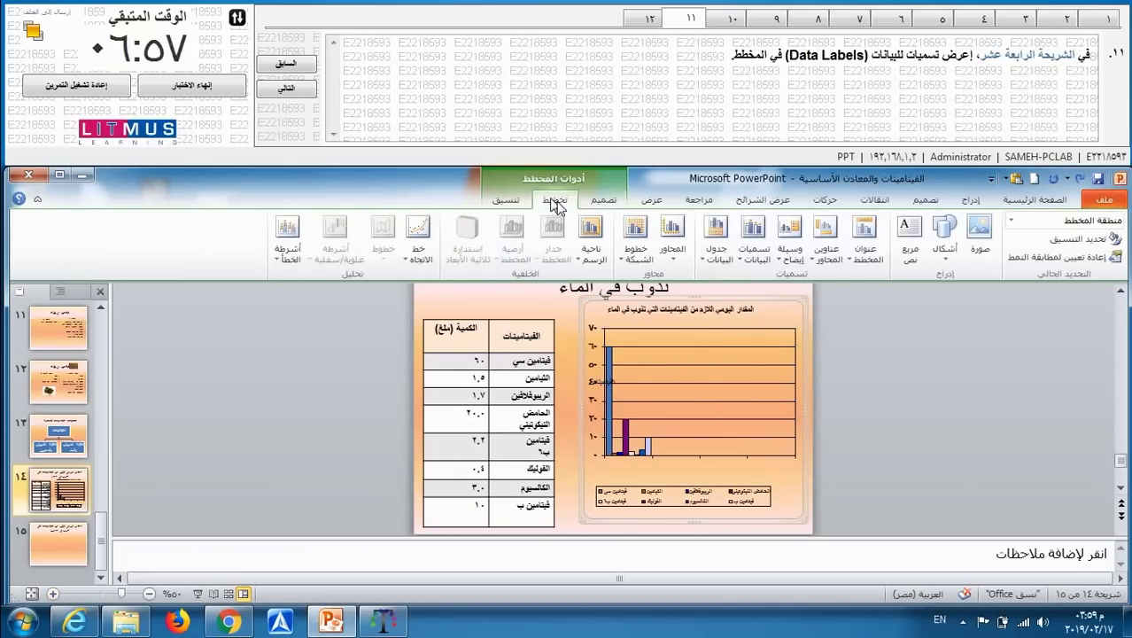
click(745, 269)
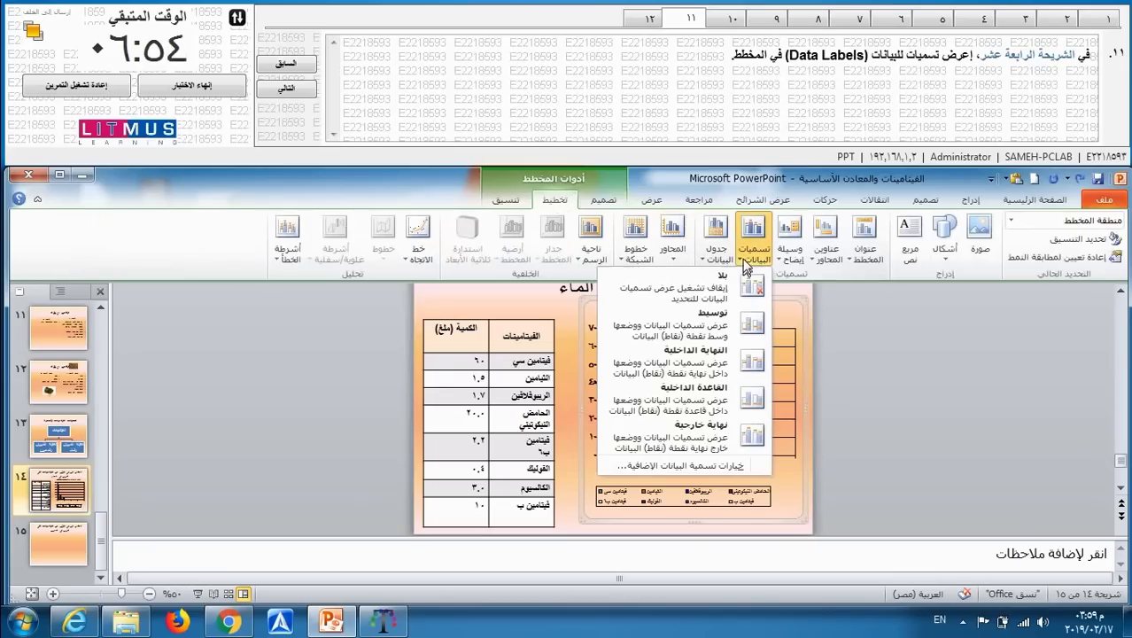
click(722, 317)
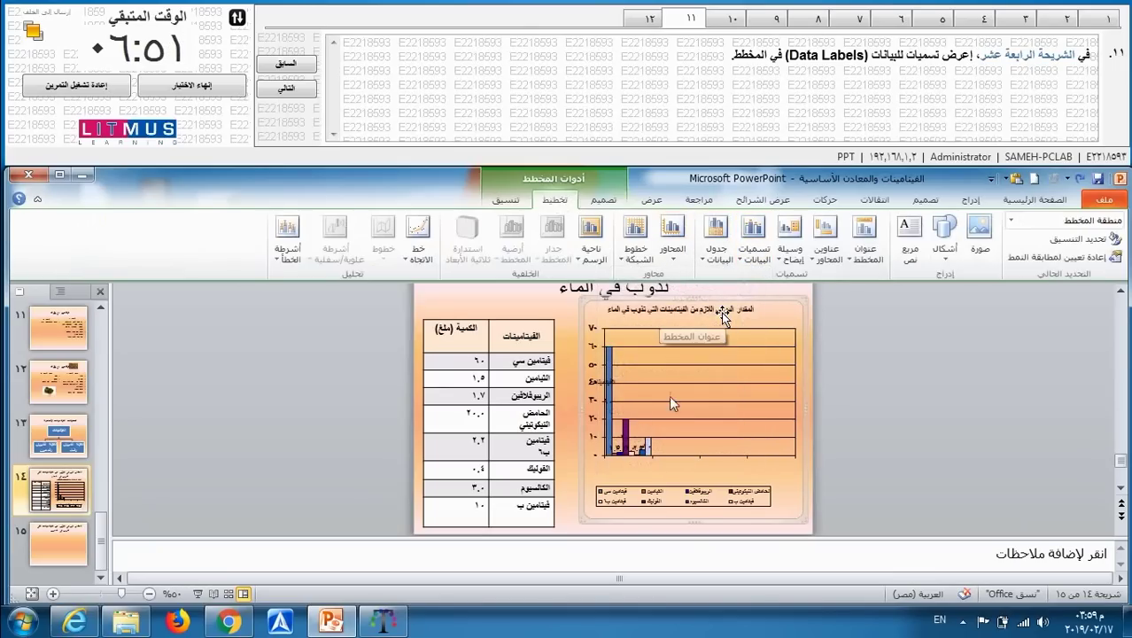
click(651, 17)
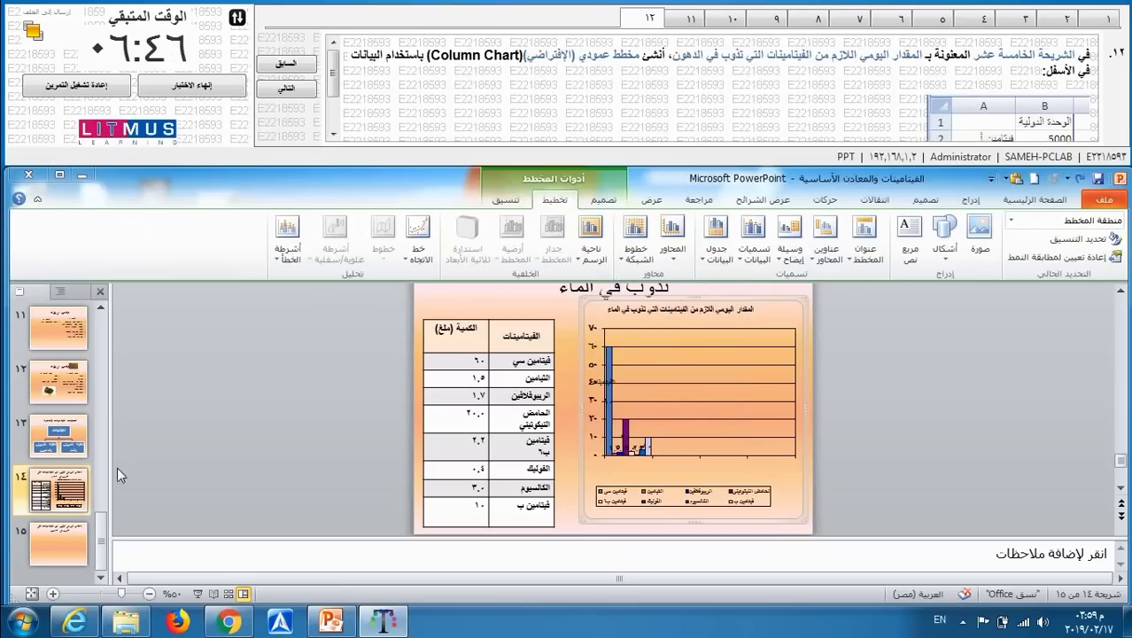
Open slide 15 and check the vitamin data table in the exam question
click(62, 535)
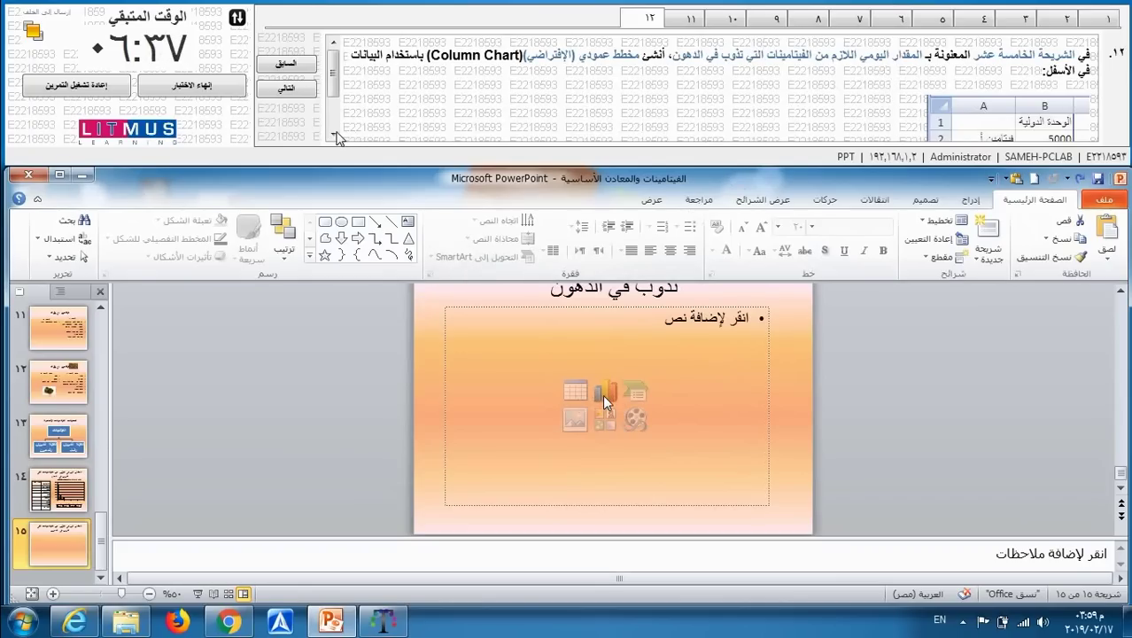
click(334, 135)
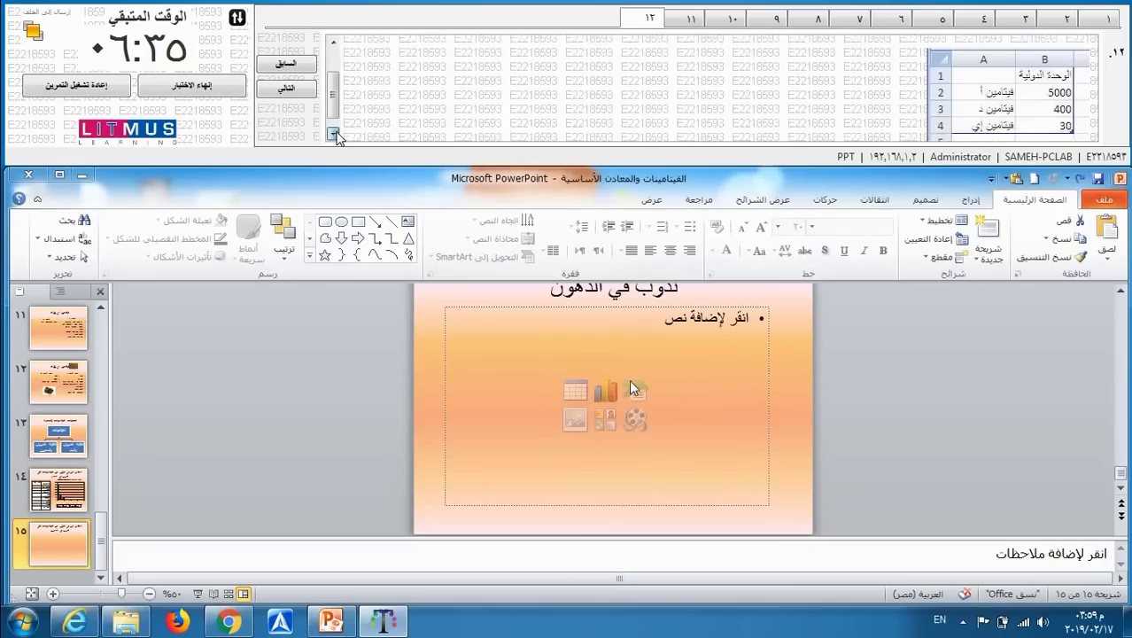
click(335, 135)
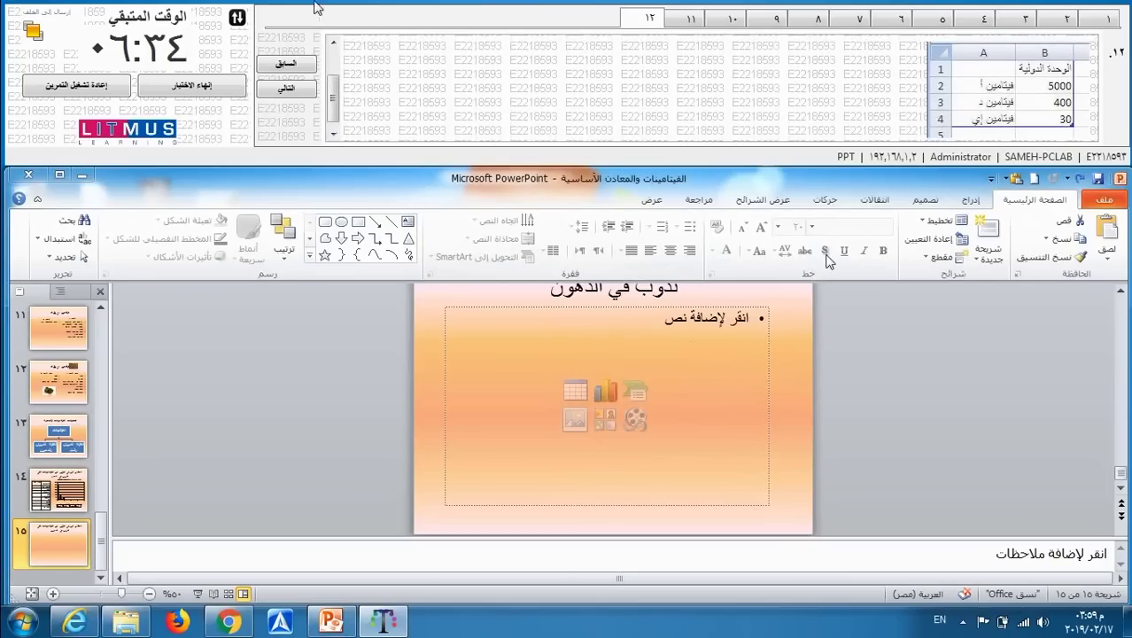
click(333, 43)
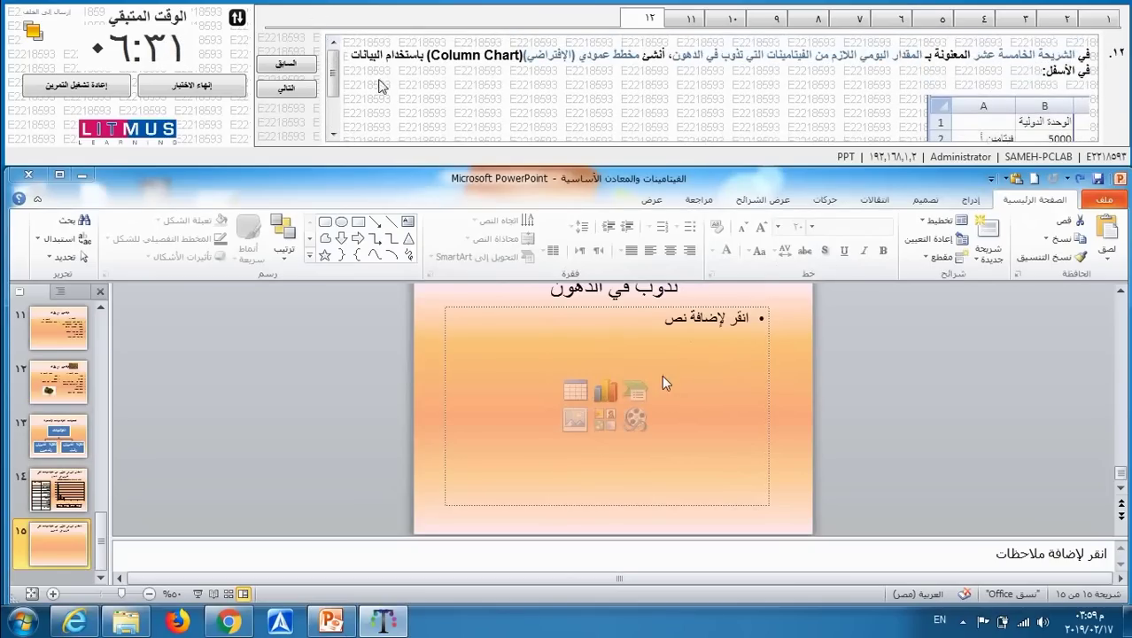
Insert the default Clustered Column chart into slide 15's content placeholder
click(605, 393)
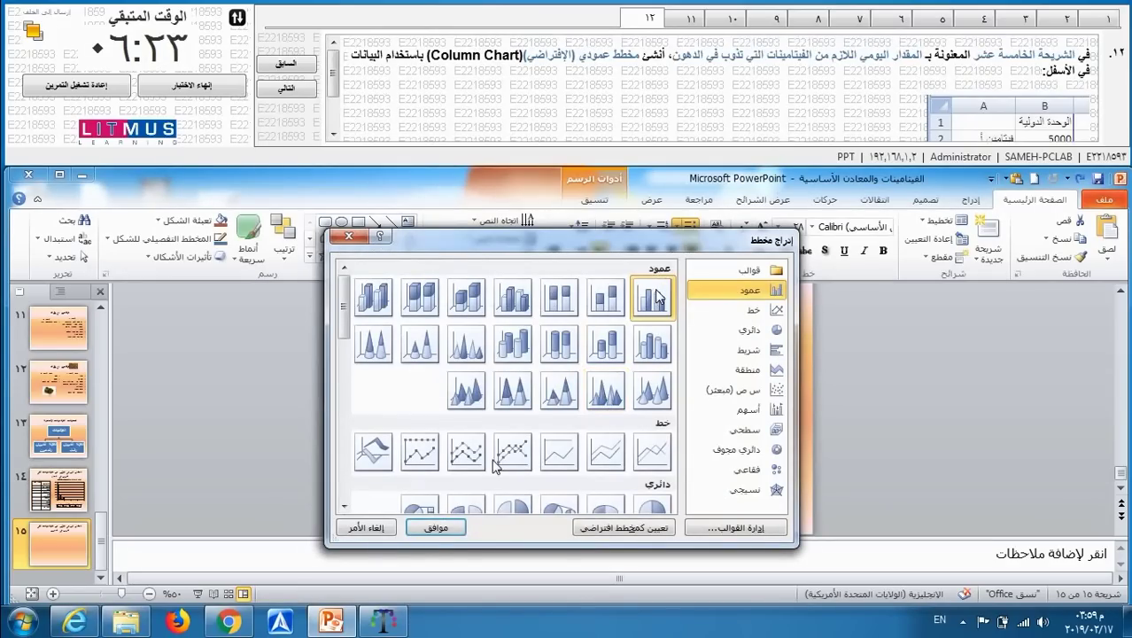
click(436, 528)
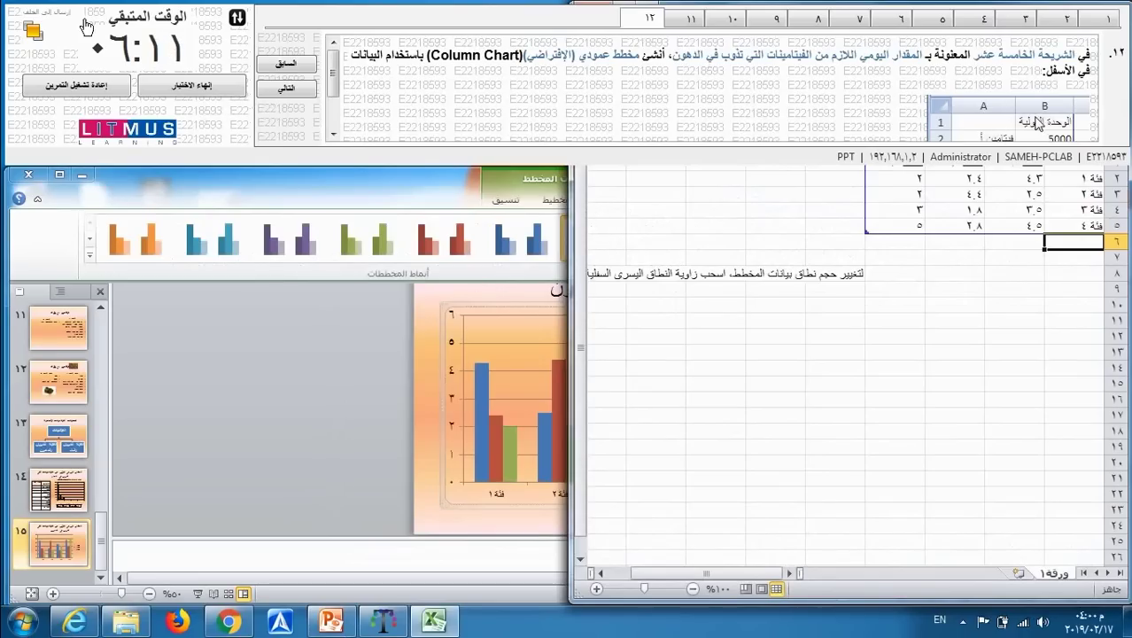
Move the Excel data window below the question panel and start replacing the A2 category name
click(32, 39)
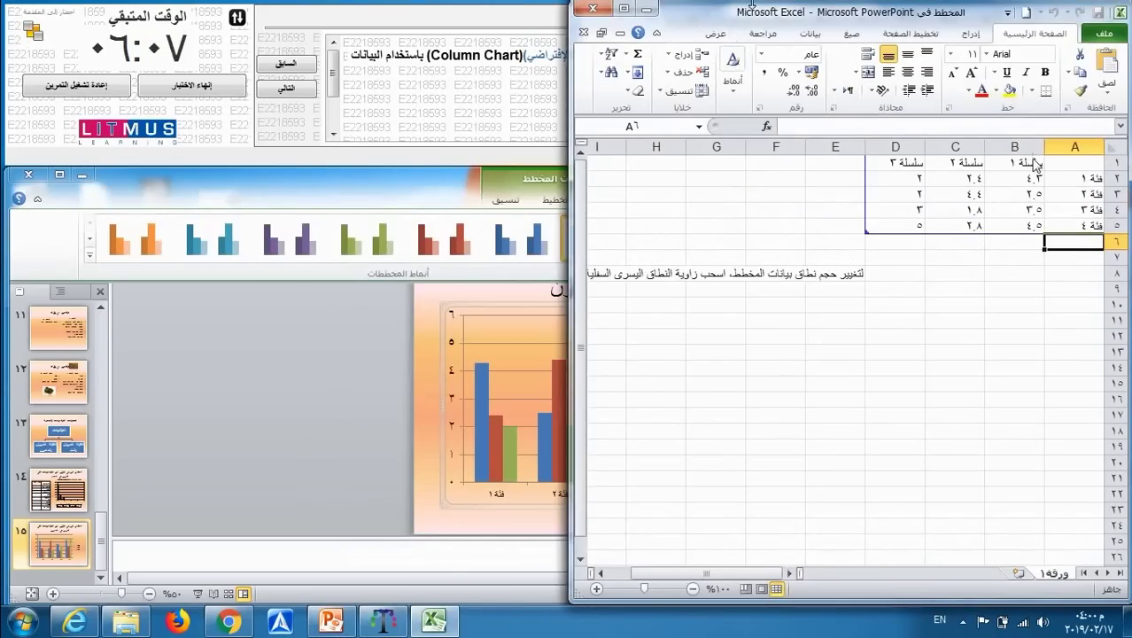
mouse_move(748, 11)
mouse_down()
mouse_move(748, 181)
mouse_move(763, 178)
mouse_up()
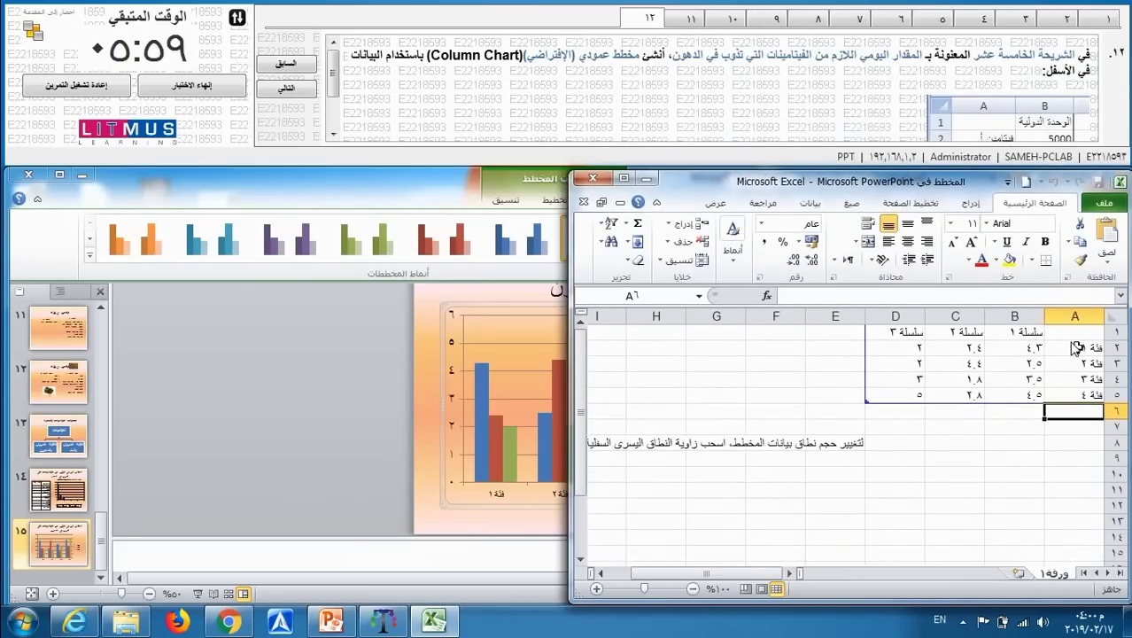
click(1075, 347)
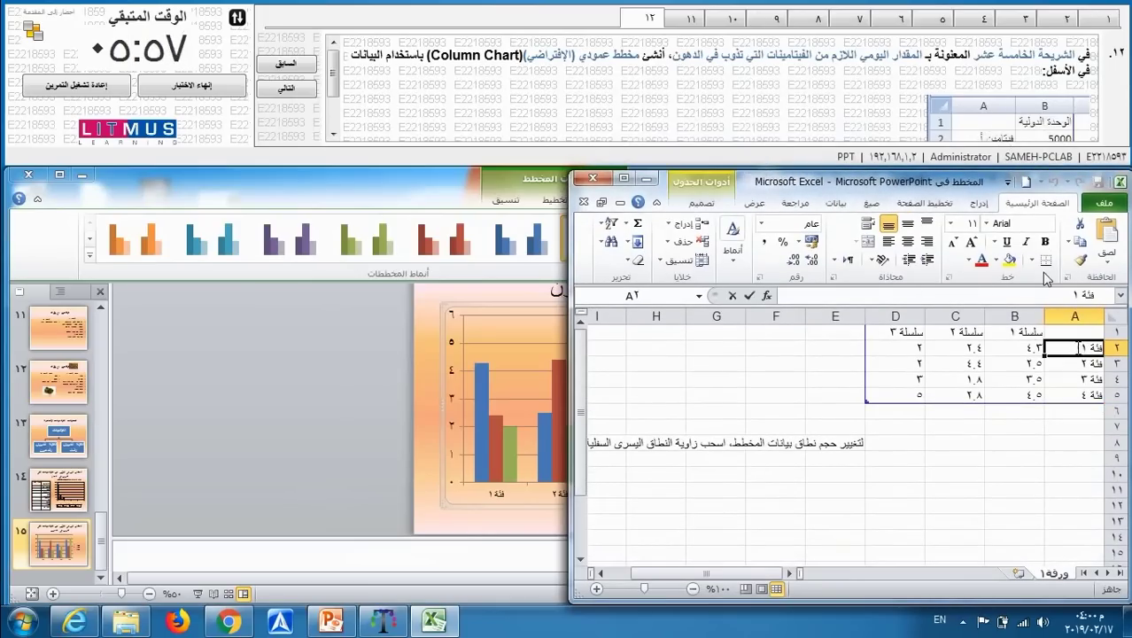
key(BackSpace)
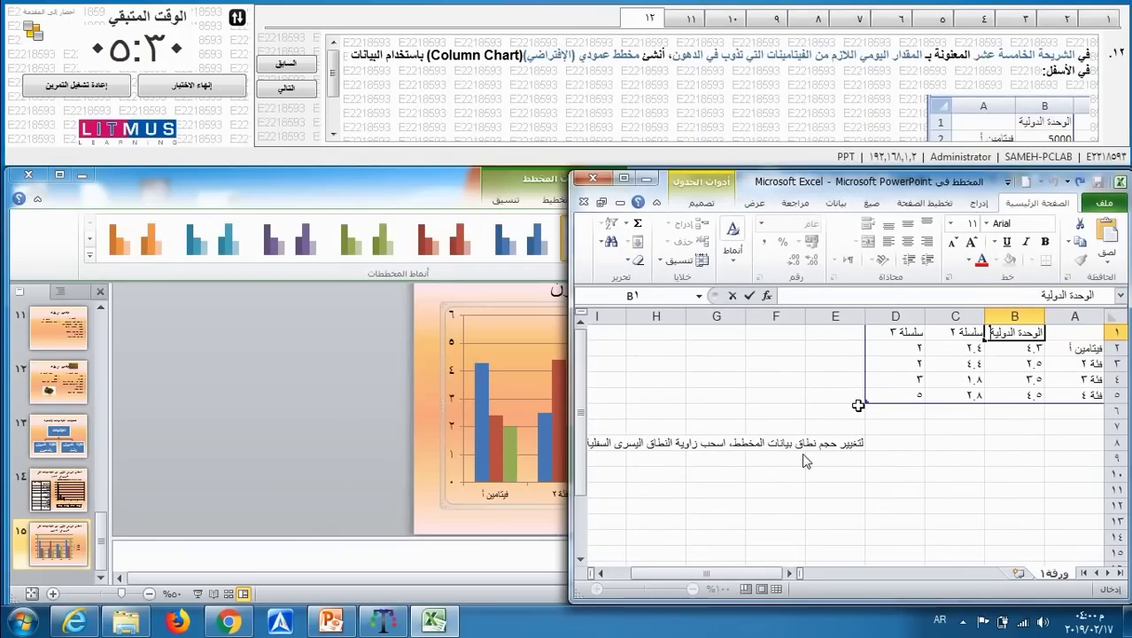
Resize the chart data range to columns A–B (A1:B5)
click(867, 402)
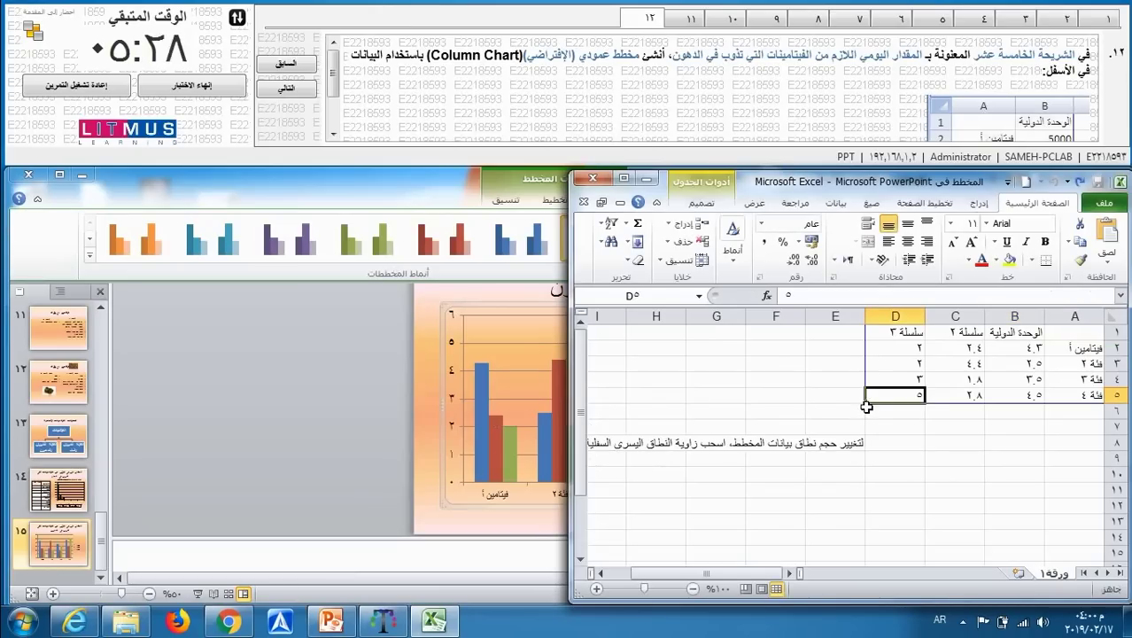
click(857, 394)
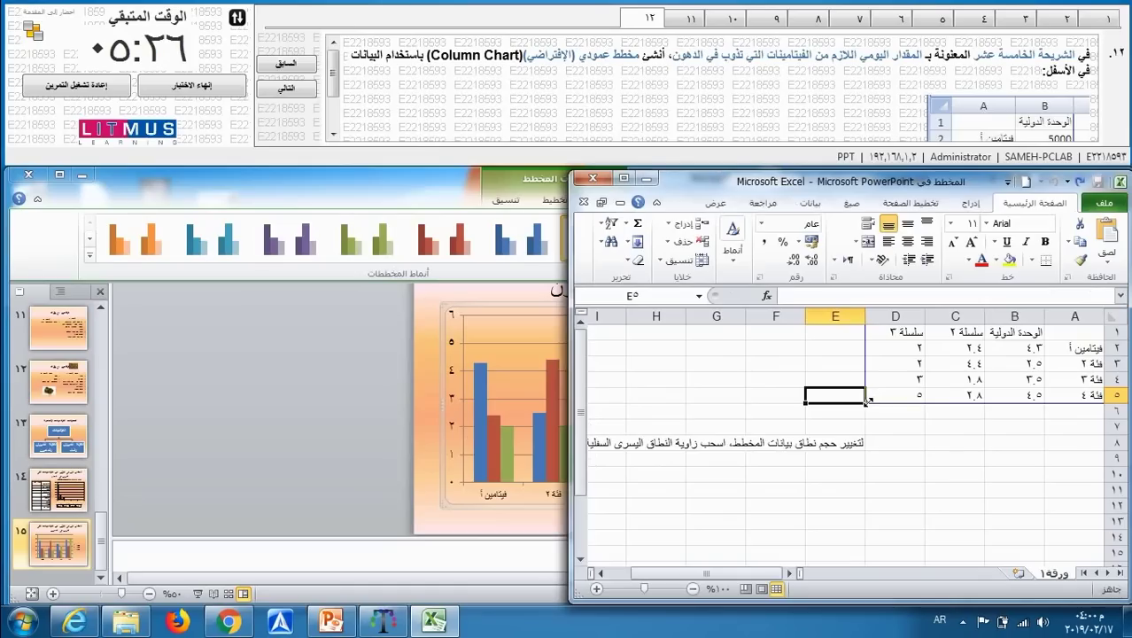
drag(867, 402, 985, 402)
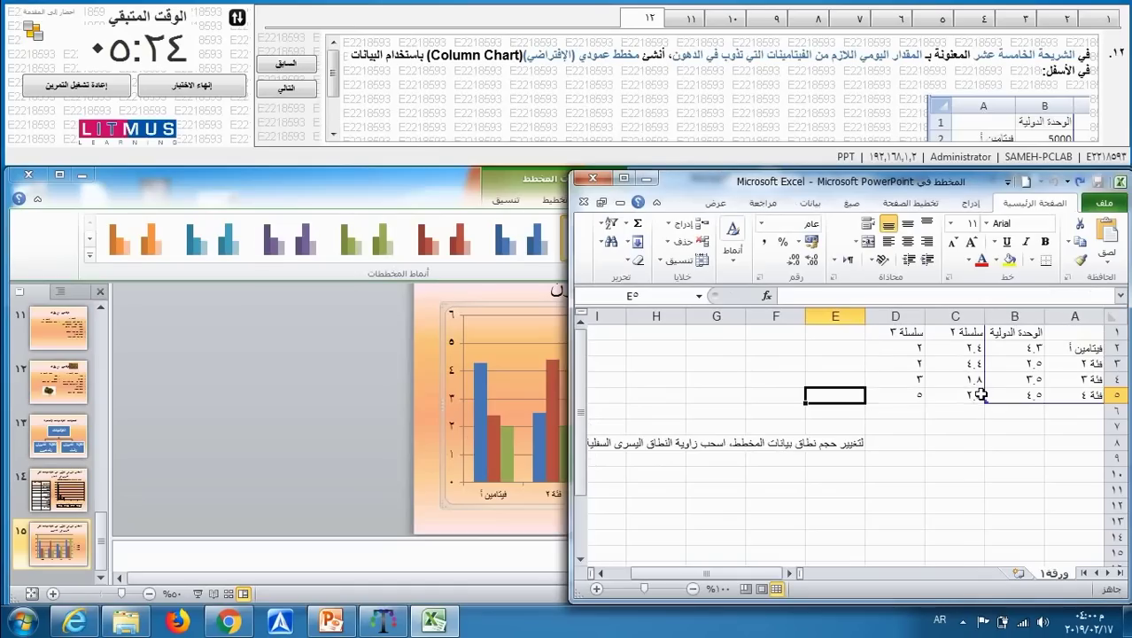
In the chart data sheet, enter 5000 in B2 and label A3 'فيتامين د'
click(1017, 348)
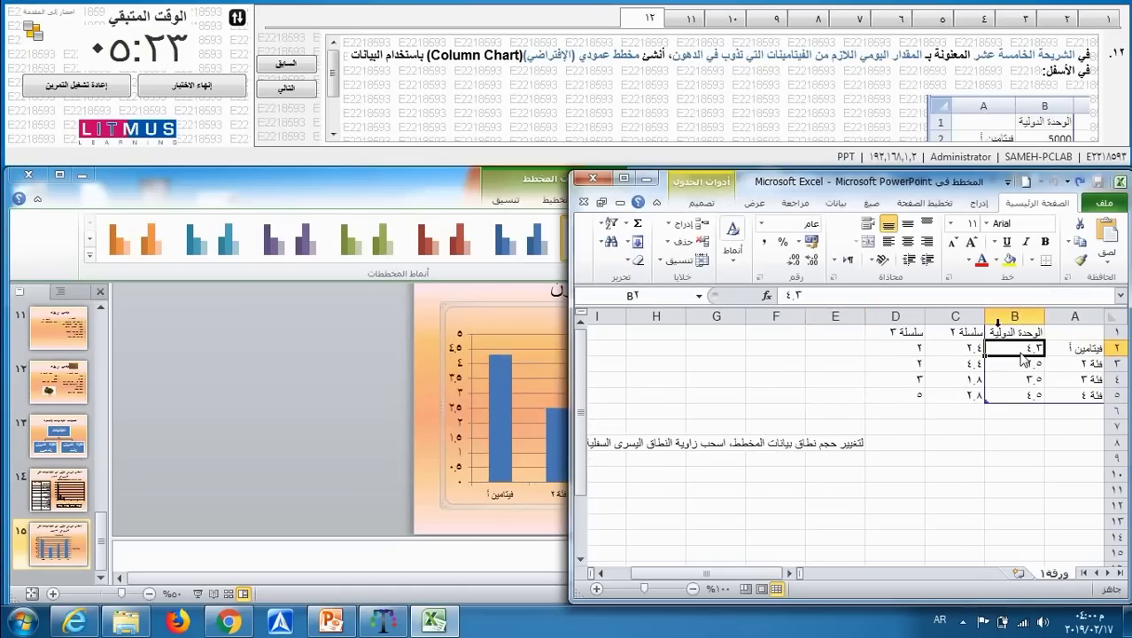
click(333, 136)
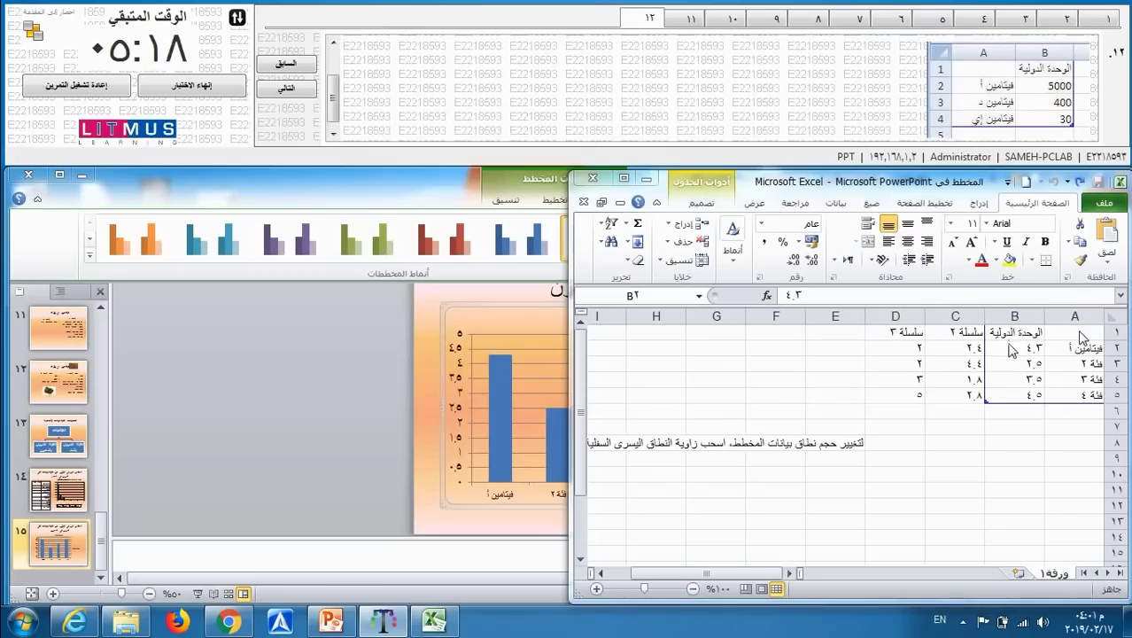
click(1012, 348)
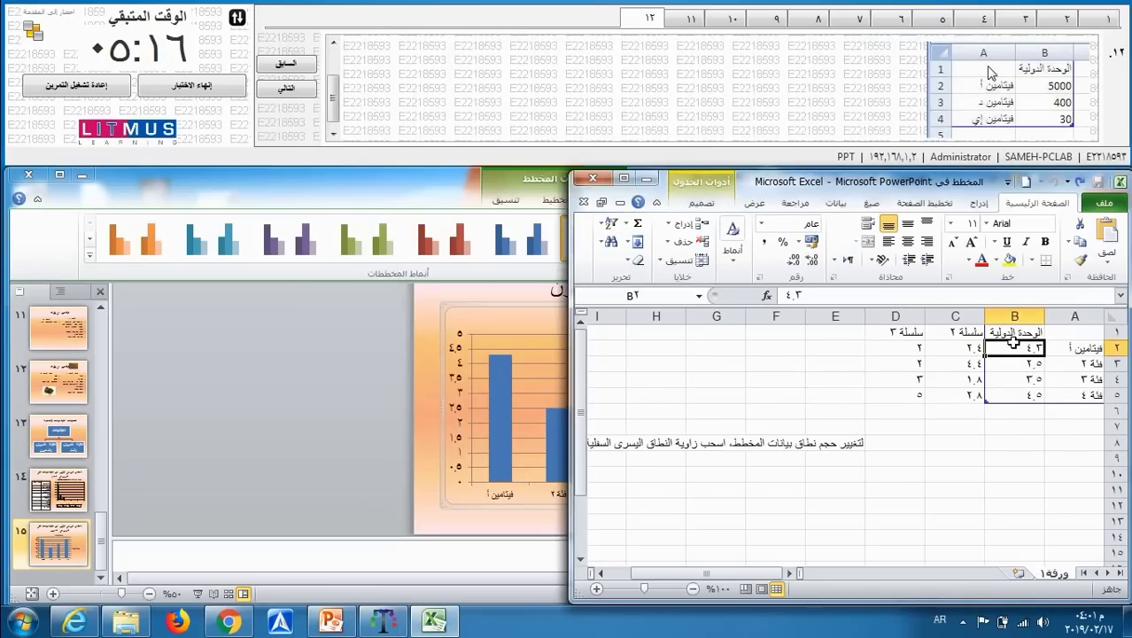
text(5000)
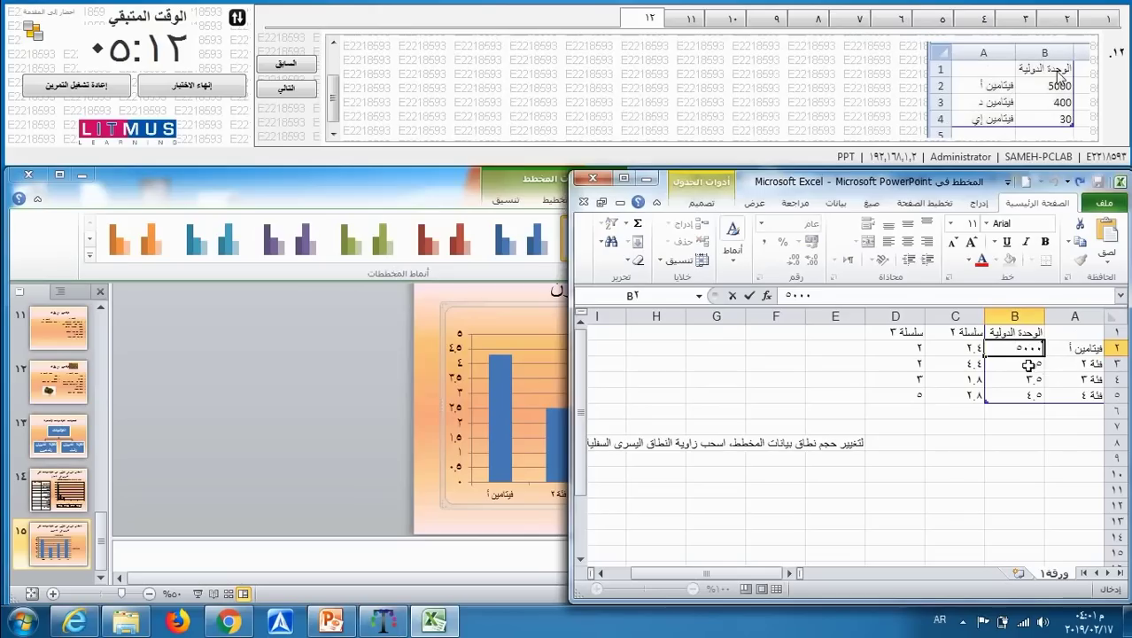
click(1031, 363)
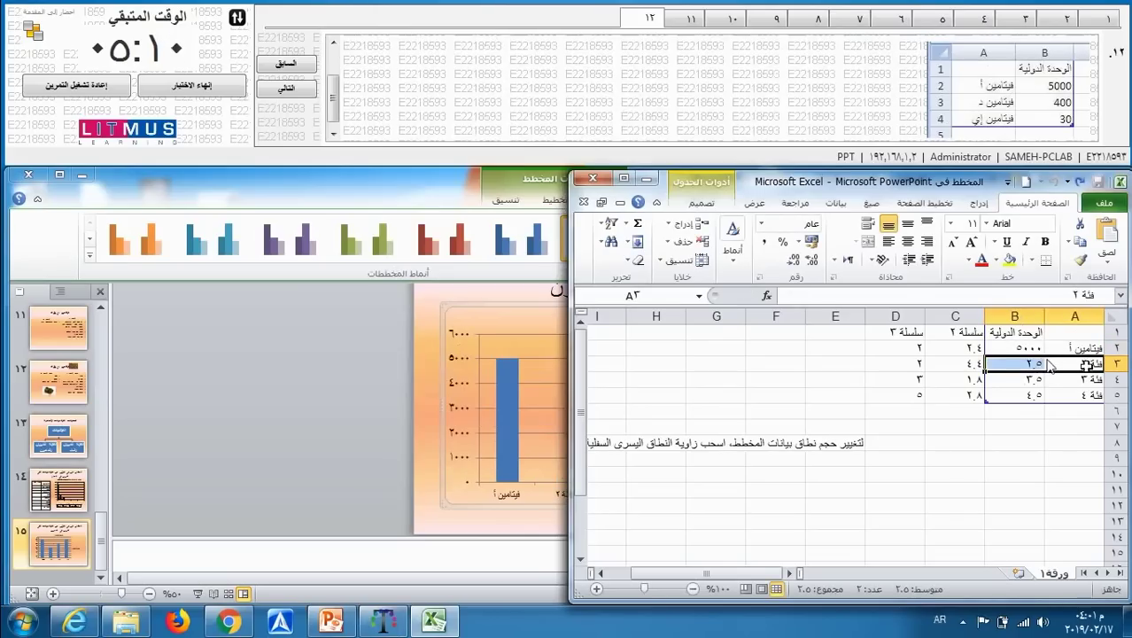
click(1080, 364)
text(ف)
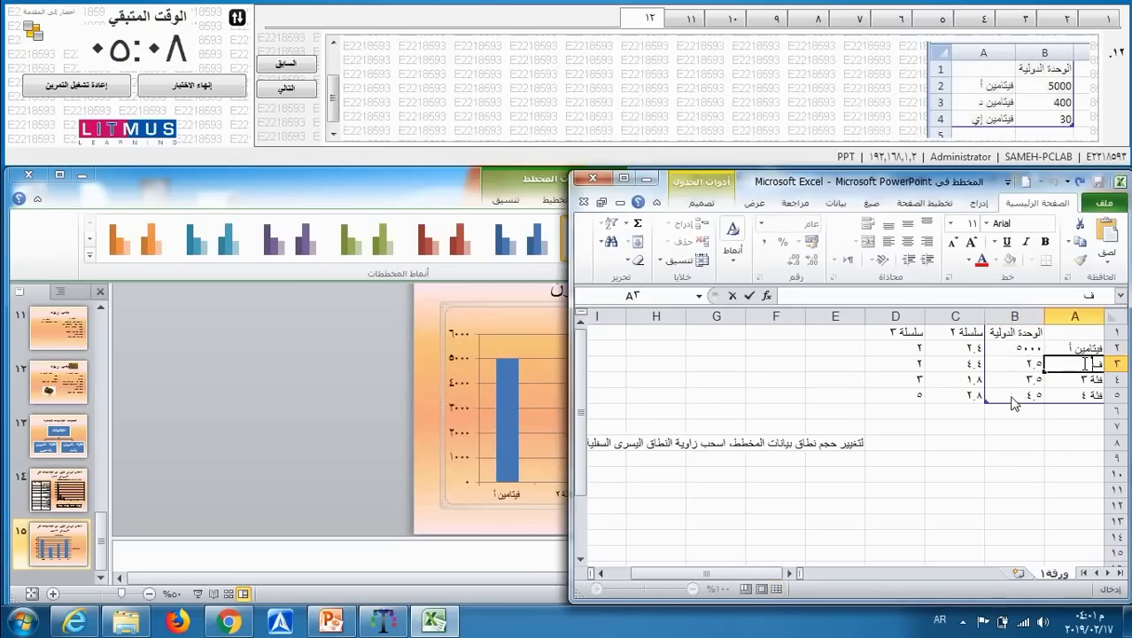
text(ي)
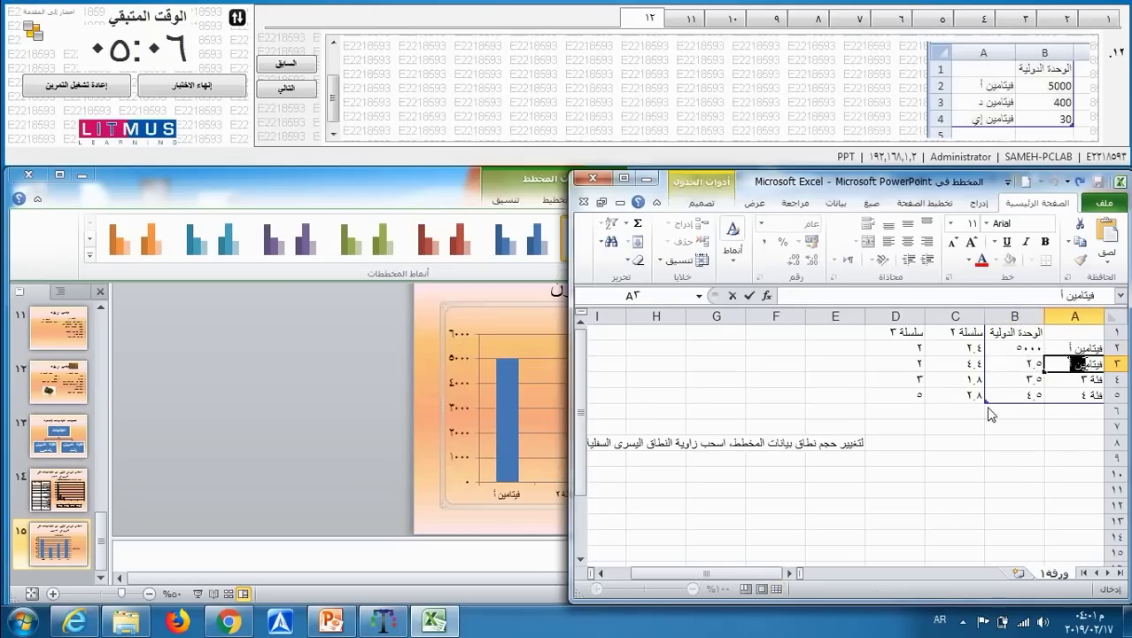
text(تامين د)
click(1082, 382)
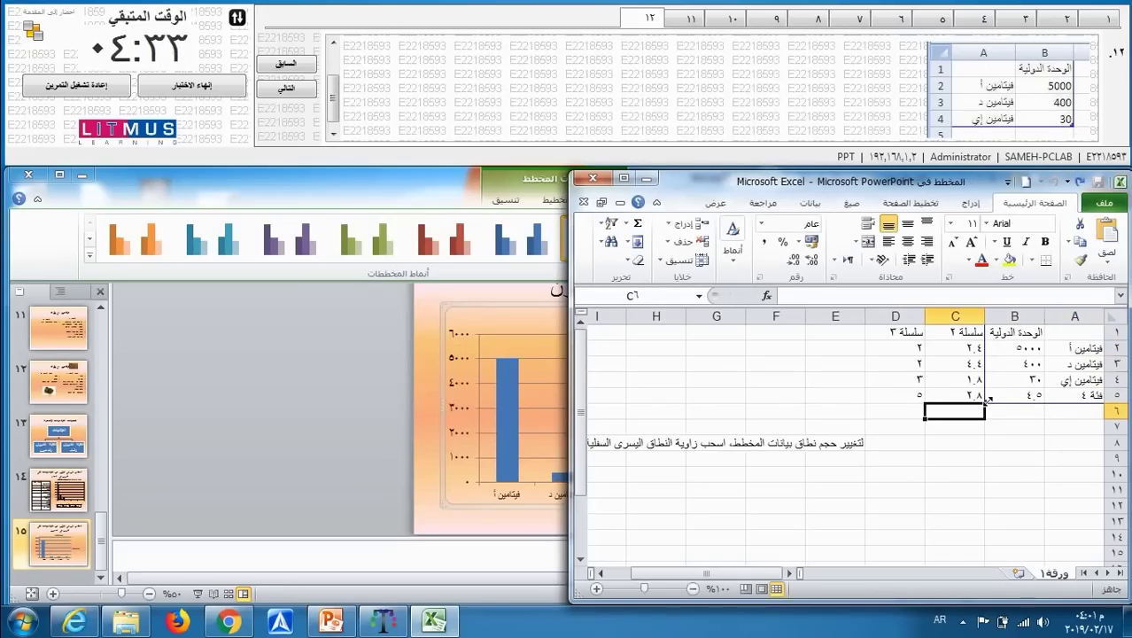
Shrink the chart data range to rows 1–4 and close the Excel data window
drag(989, 400, 989, 387)
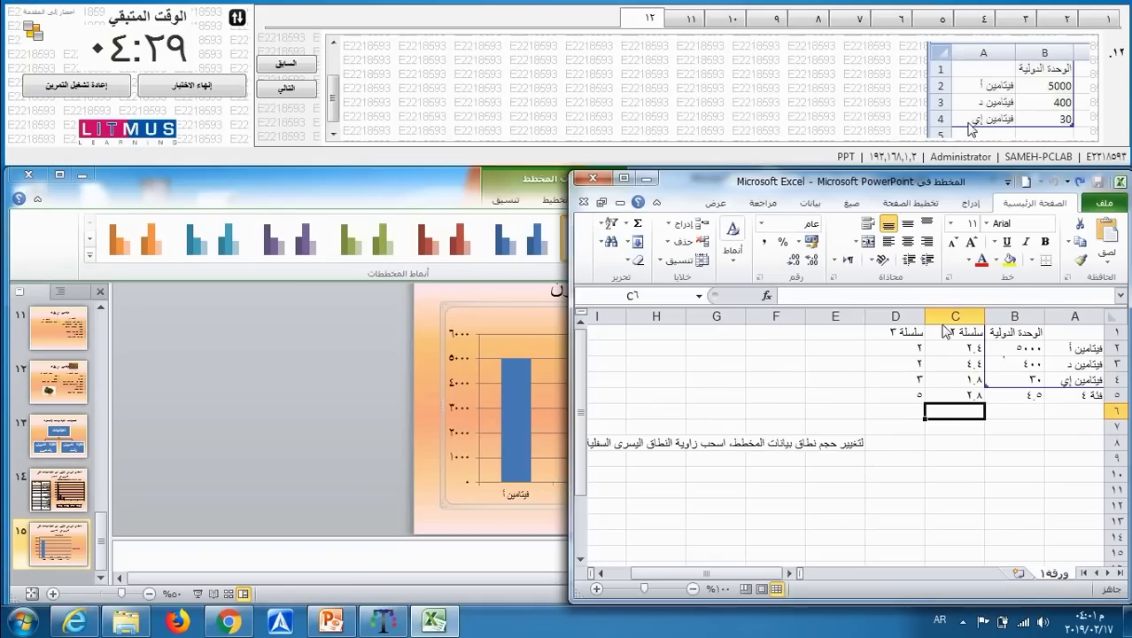
click(330, 138)
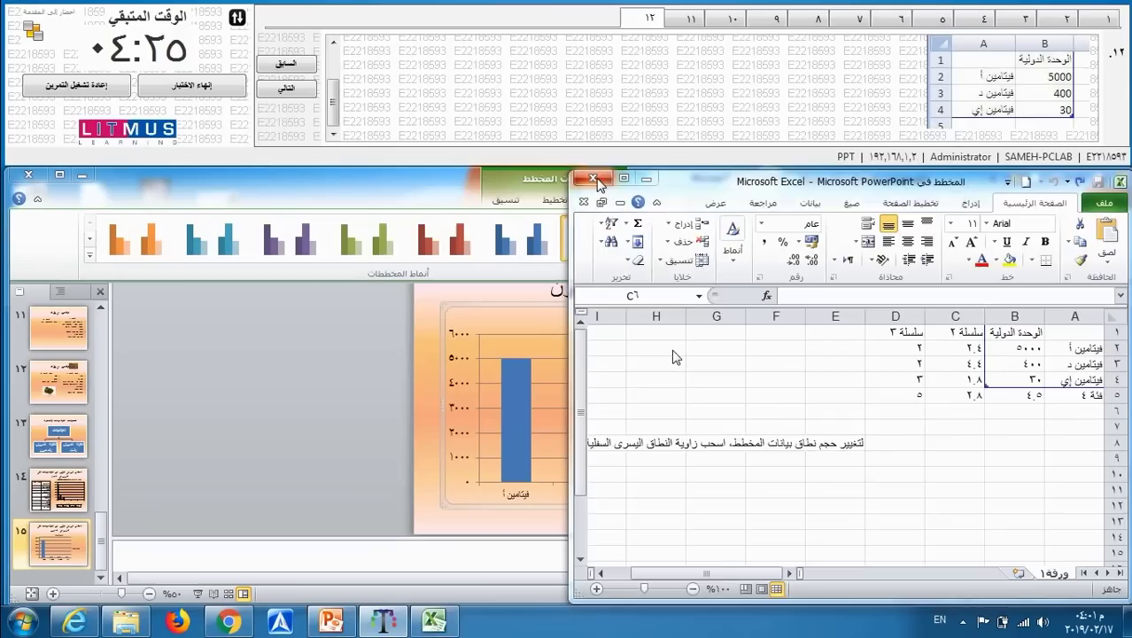
click(593, 179)
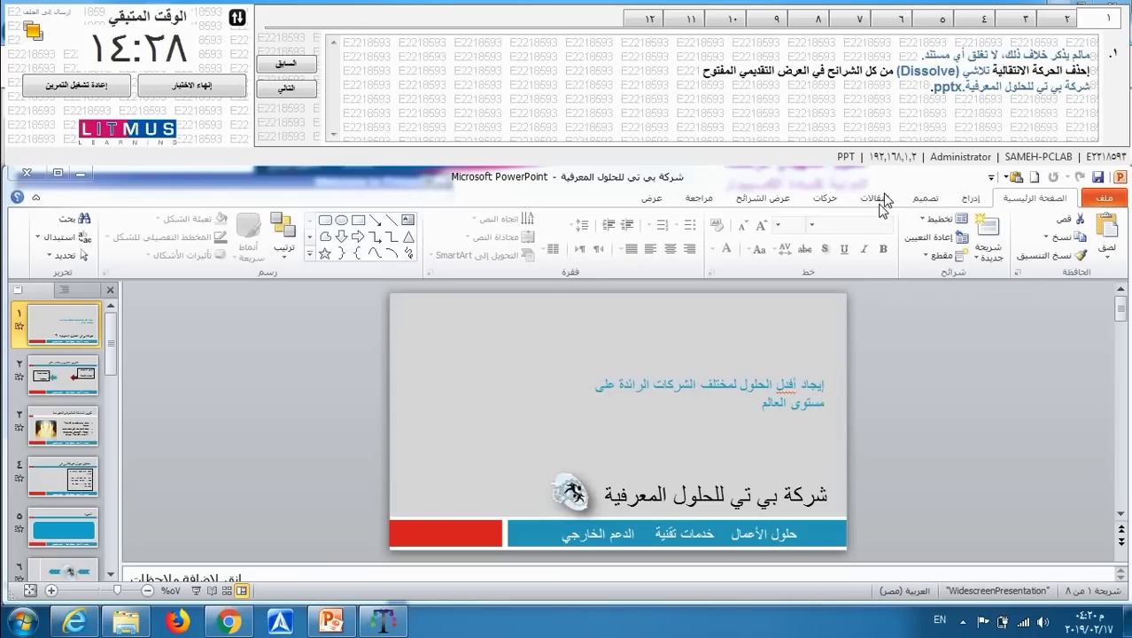
Replace the Dissolve transition with None and apply it to every slide
click(874, 202)
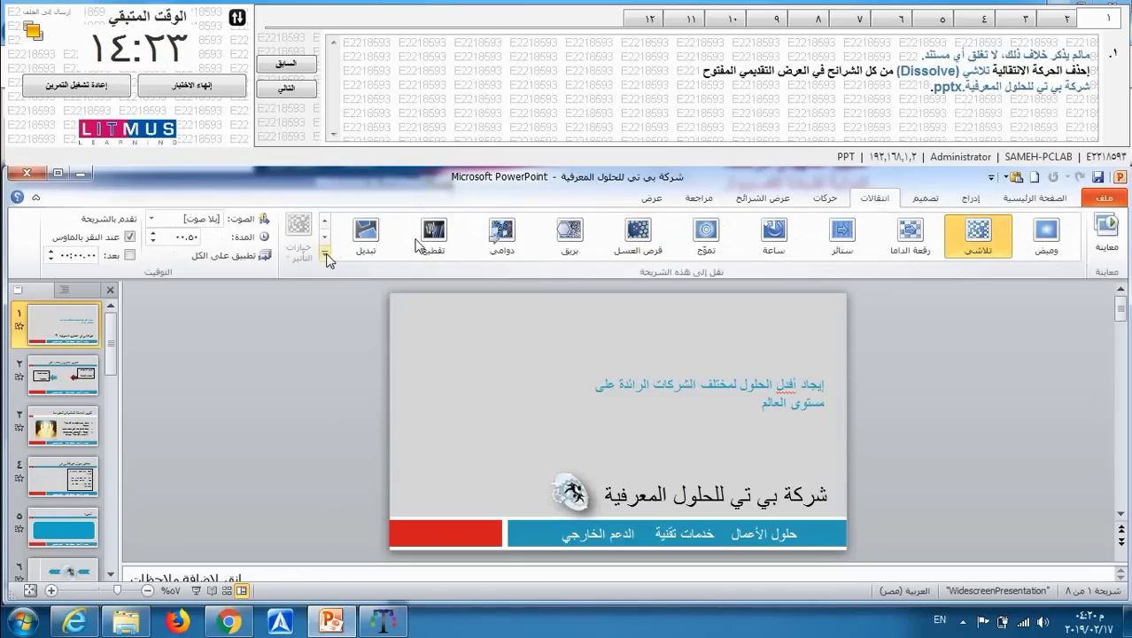
click(327, 258)
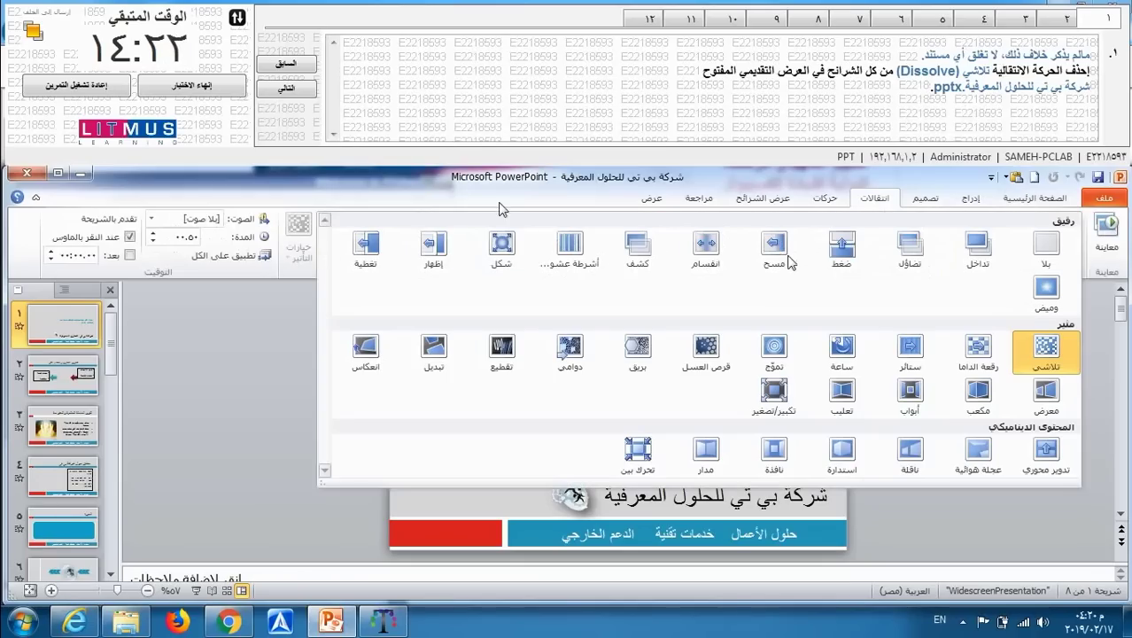
click(1047, 245)
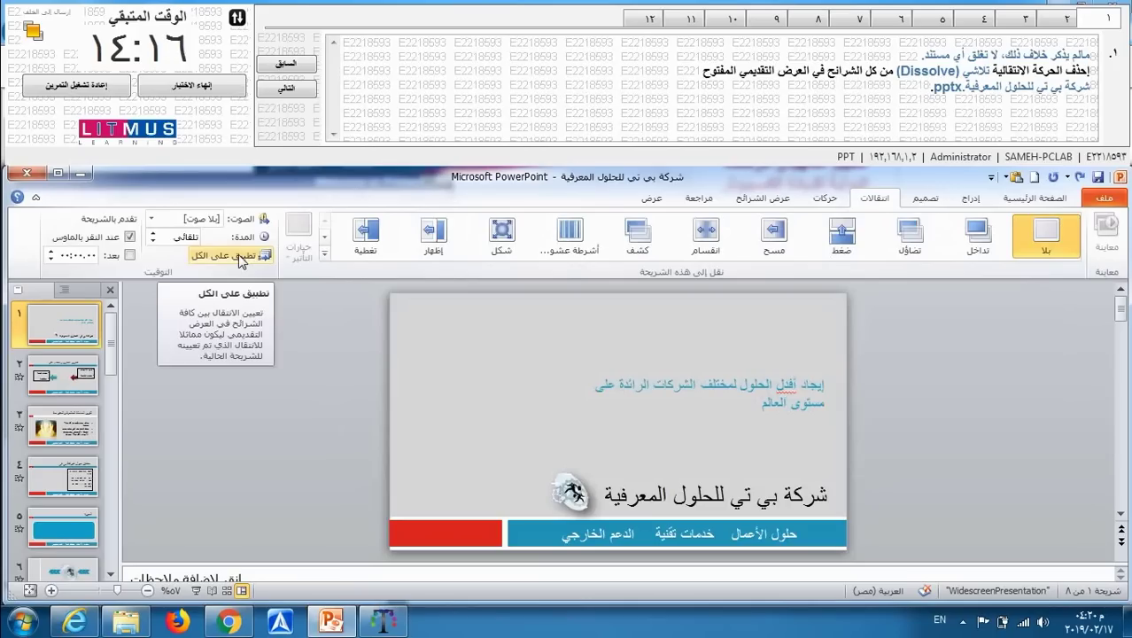
click(238, 256)
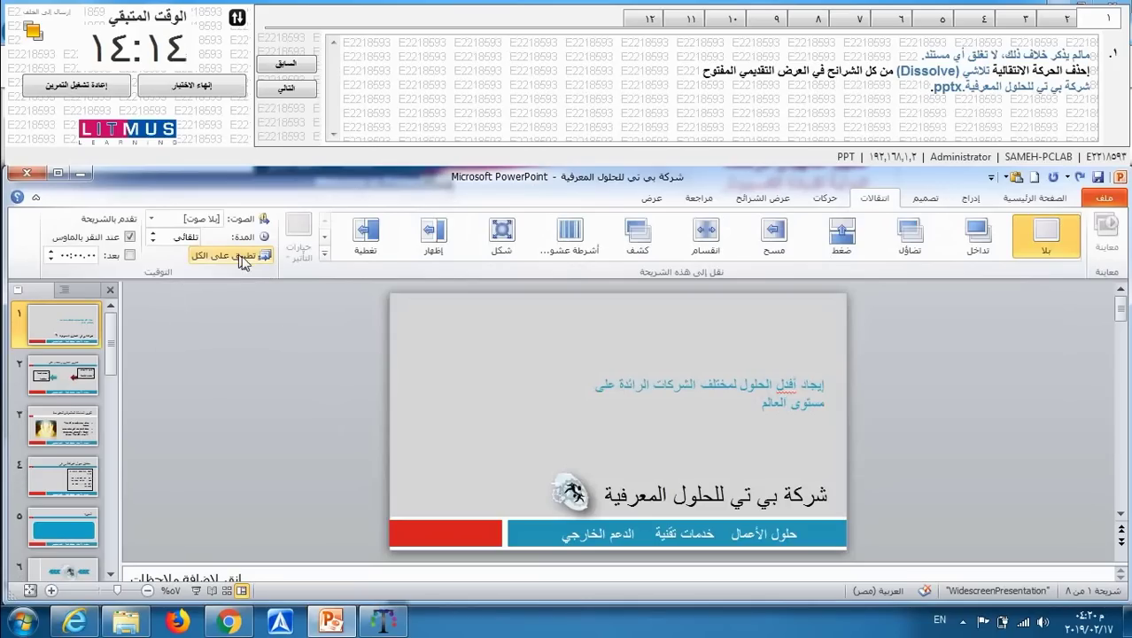
click(1054, 21)
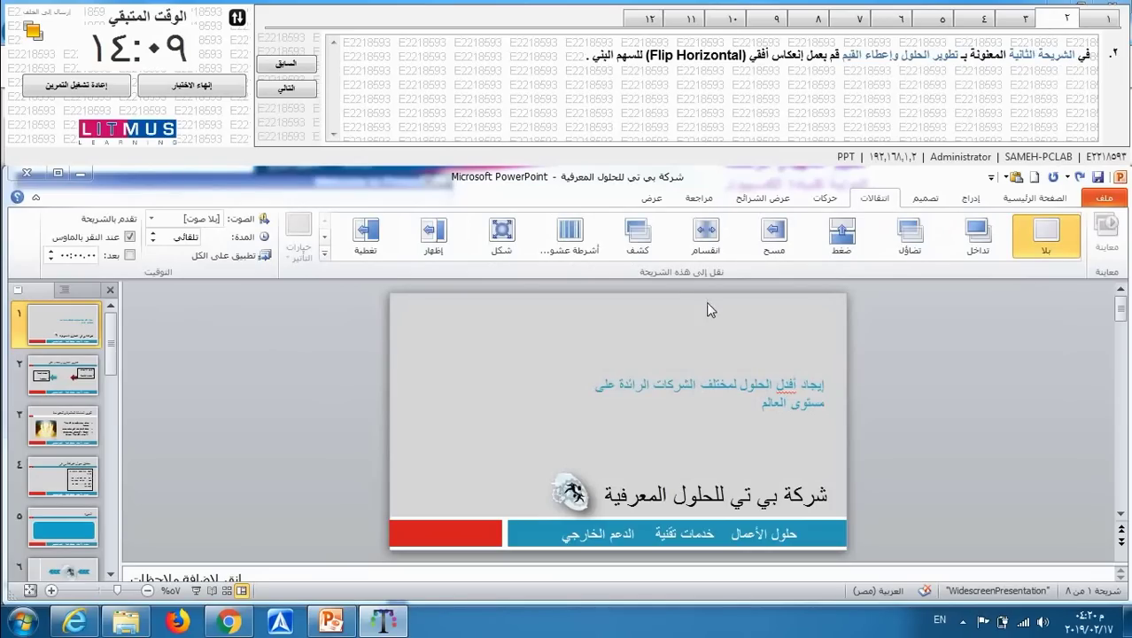
Select the red arrow on slide 2 and apply Flip Horizontal
click(82, 387)
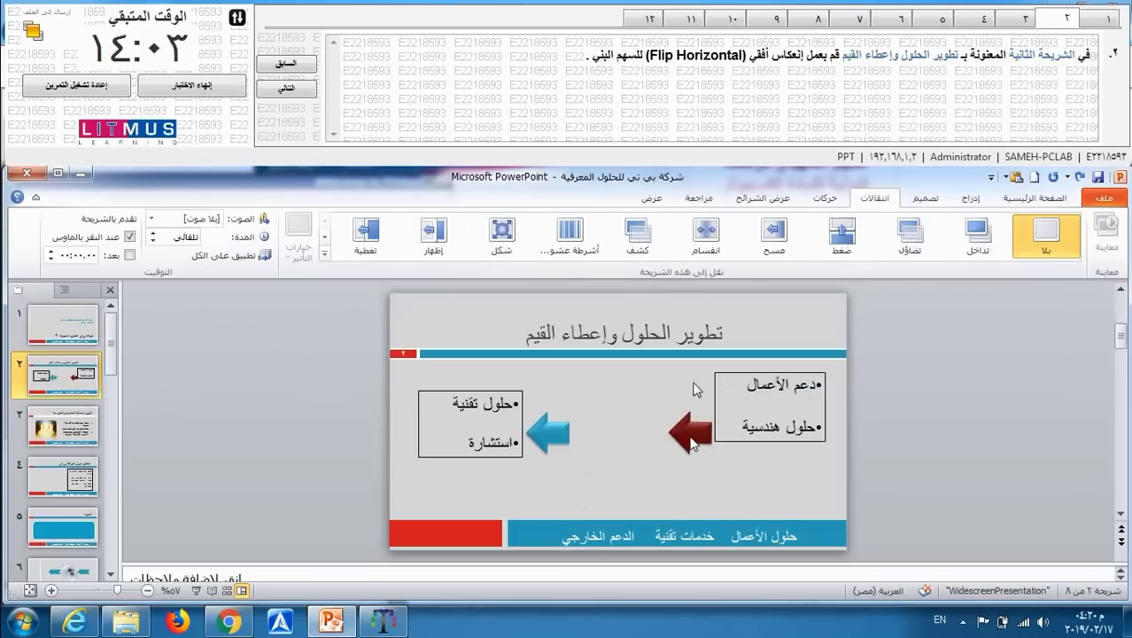
click(689, 434)
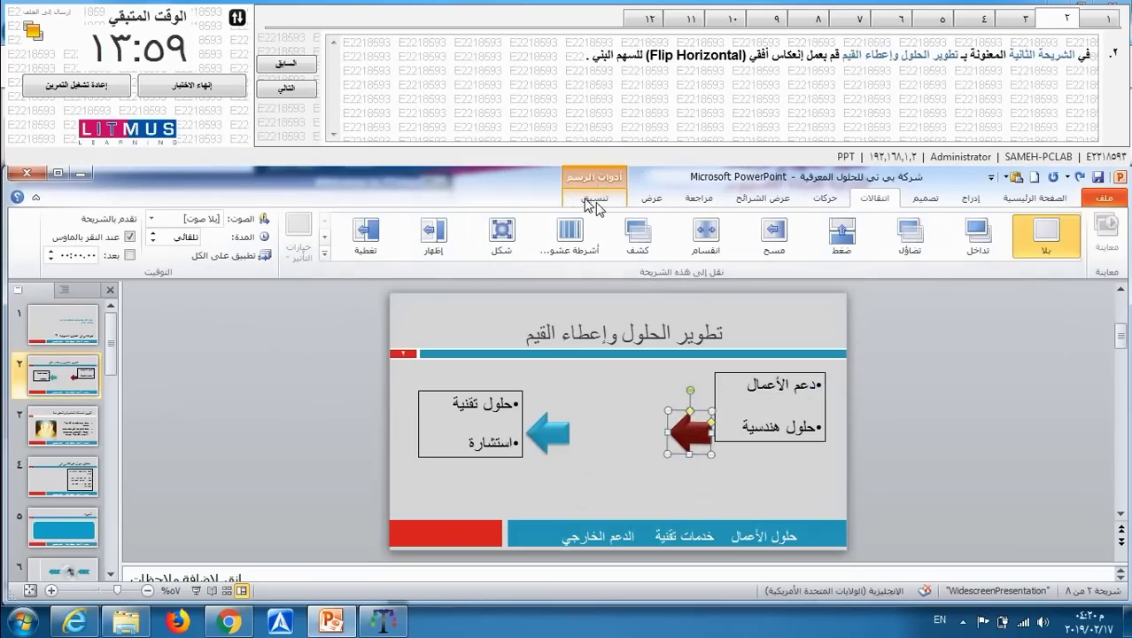
click(594, 199)
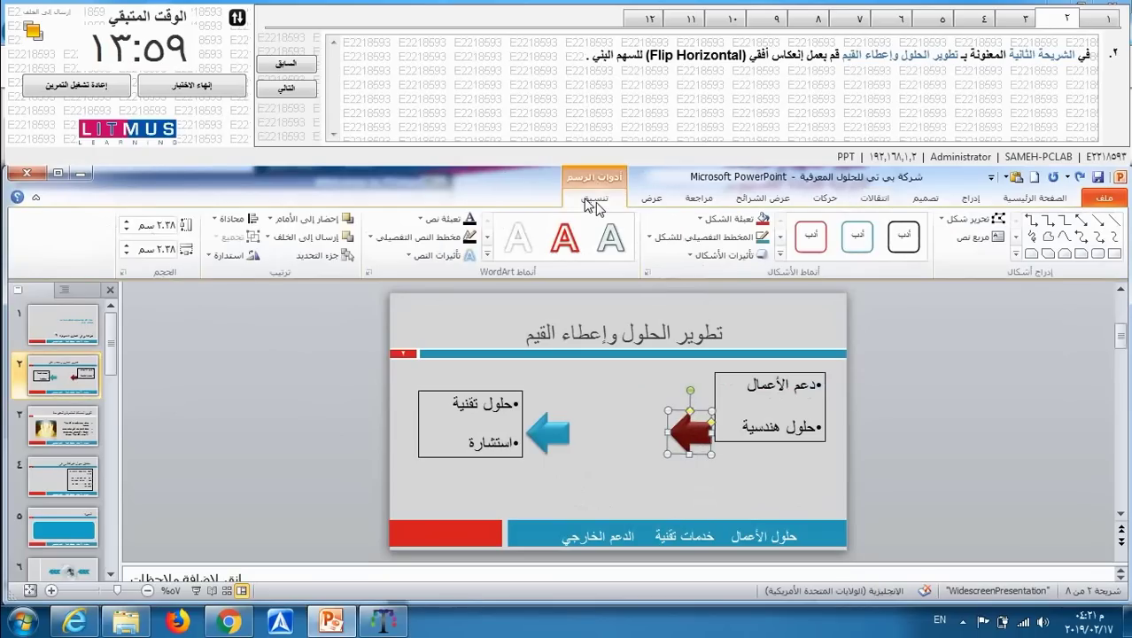
click(226, 255)
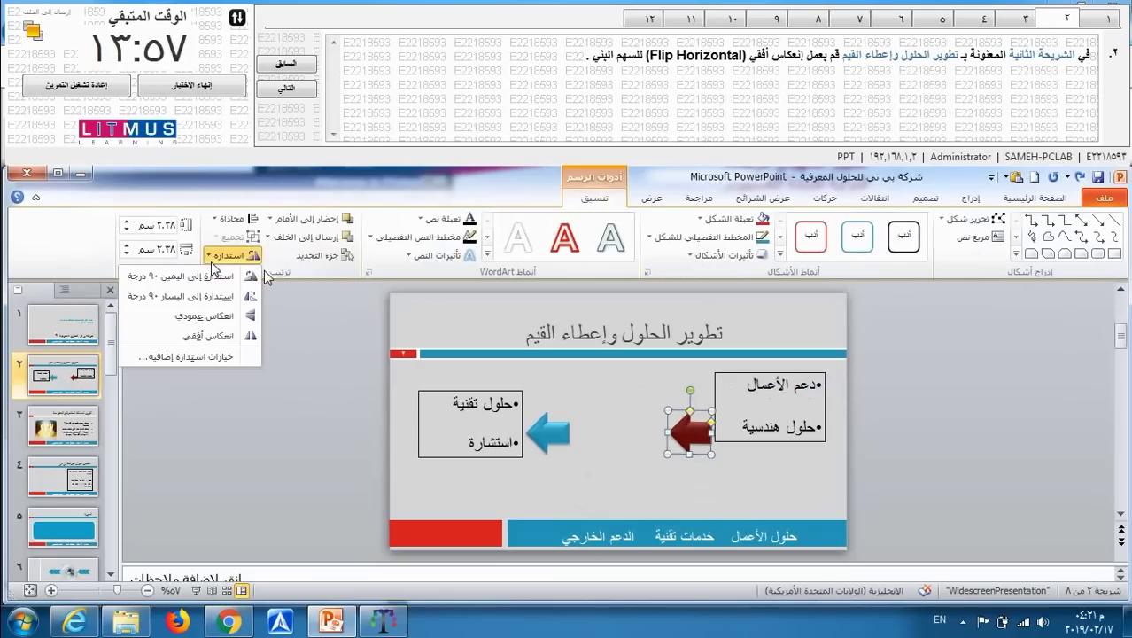
click(213, 336)
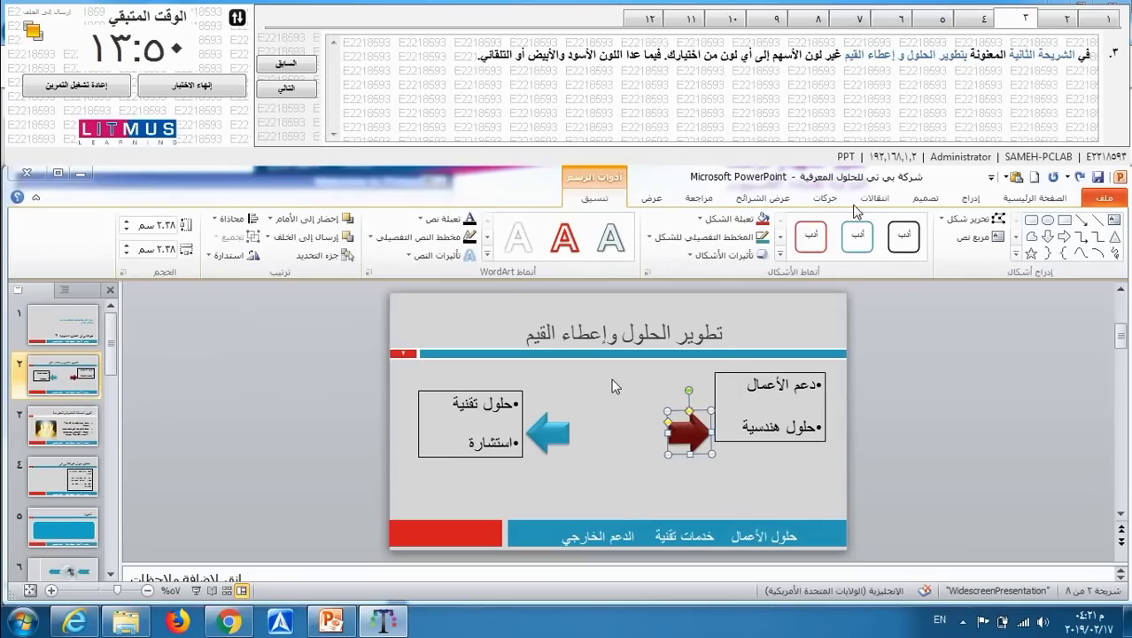
Add the blue arrow to the selection and give both arrows a red shape fill
shift+click(546, 429)
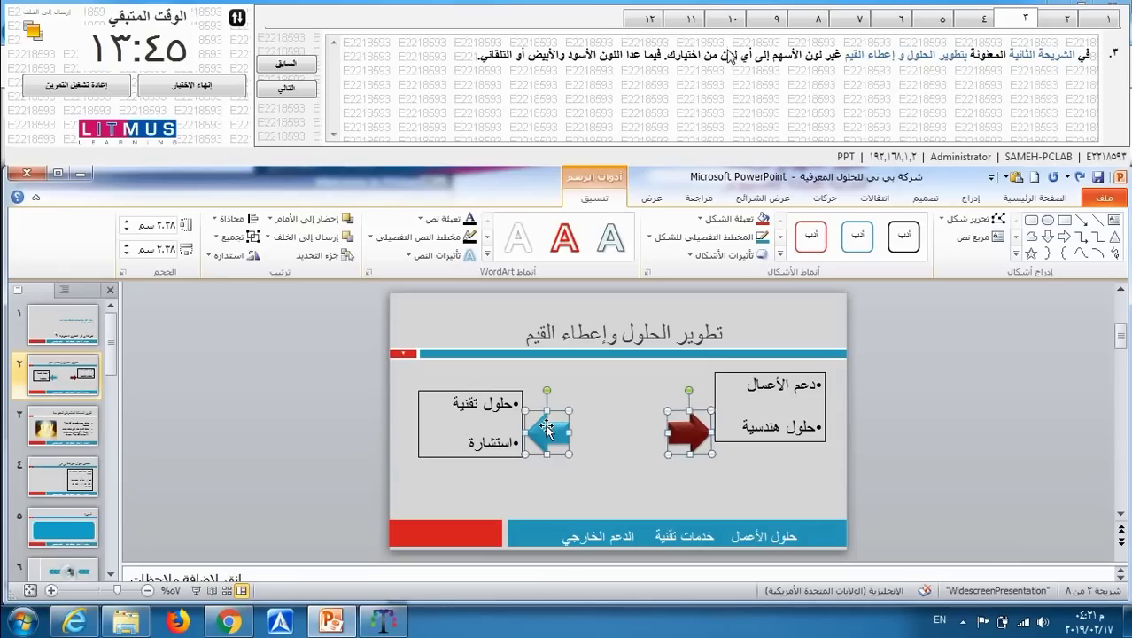
click(702, 220)
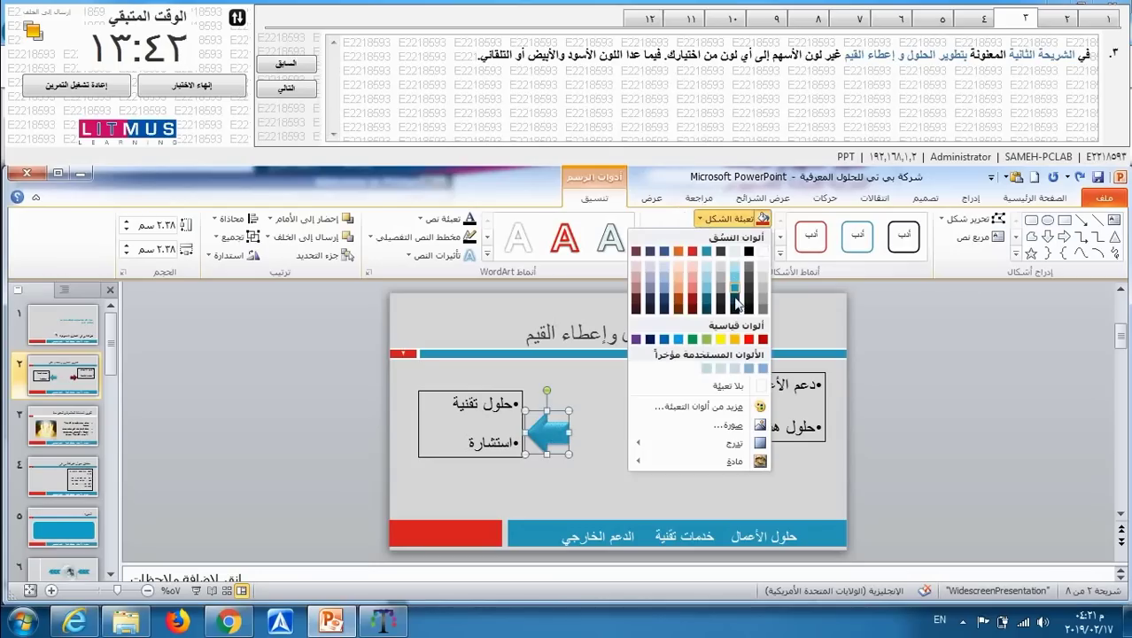
click(748, 339)
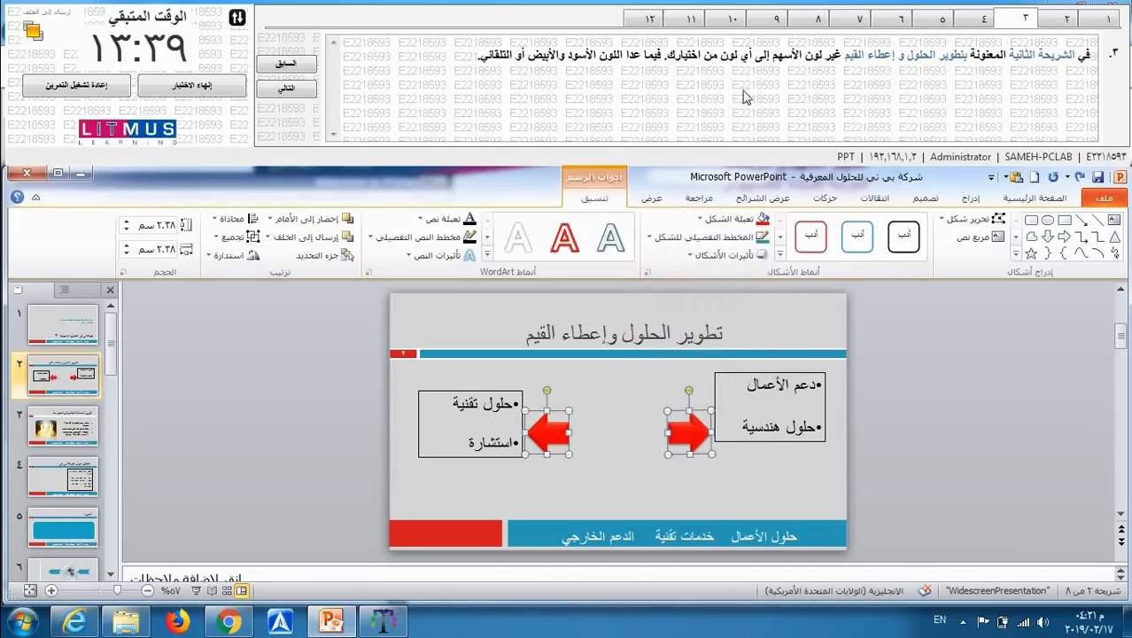
click(974, 19)
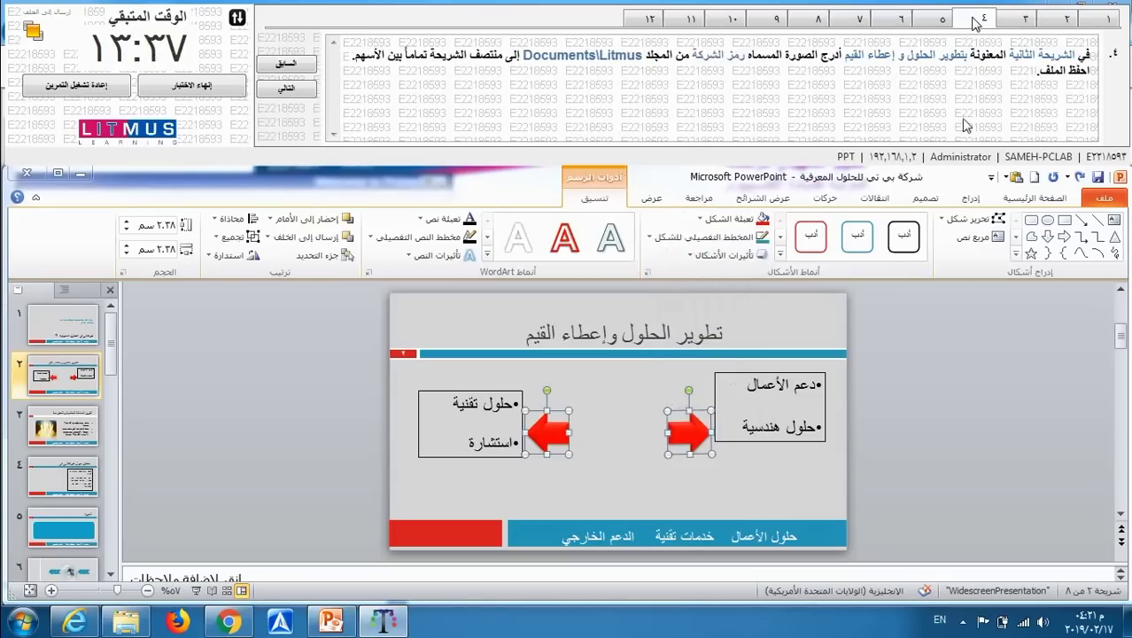
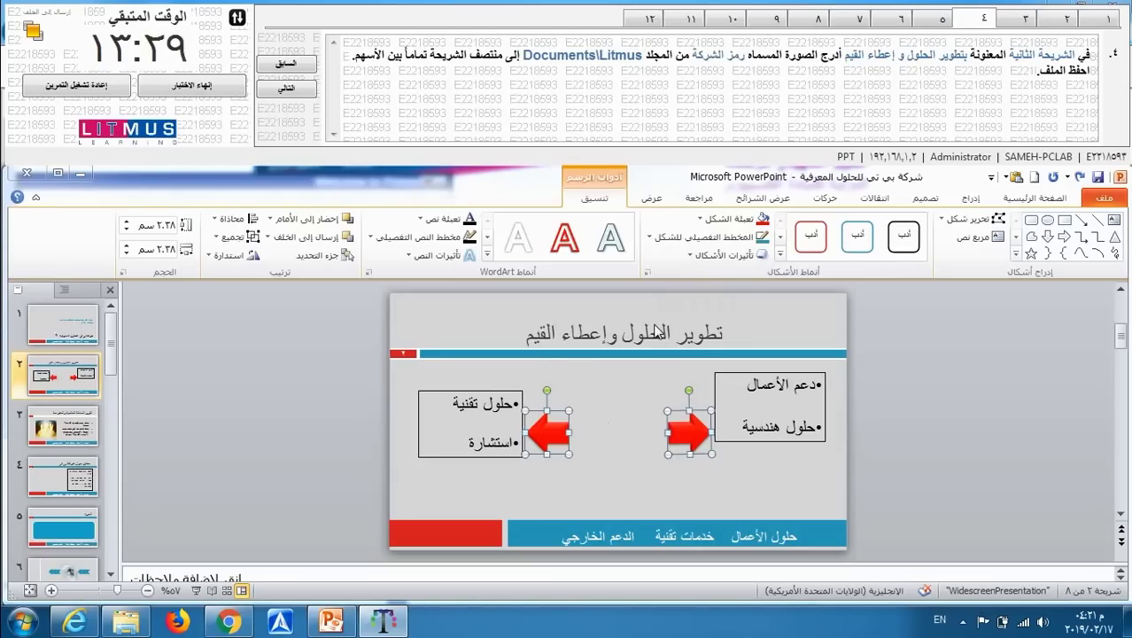
Insert the رمز الشركة picture from Documents\Litmus onto slide 2, between the two arrows
click(971, 197)
click(1063, 235)
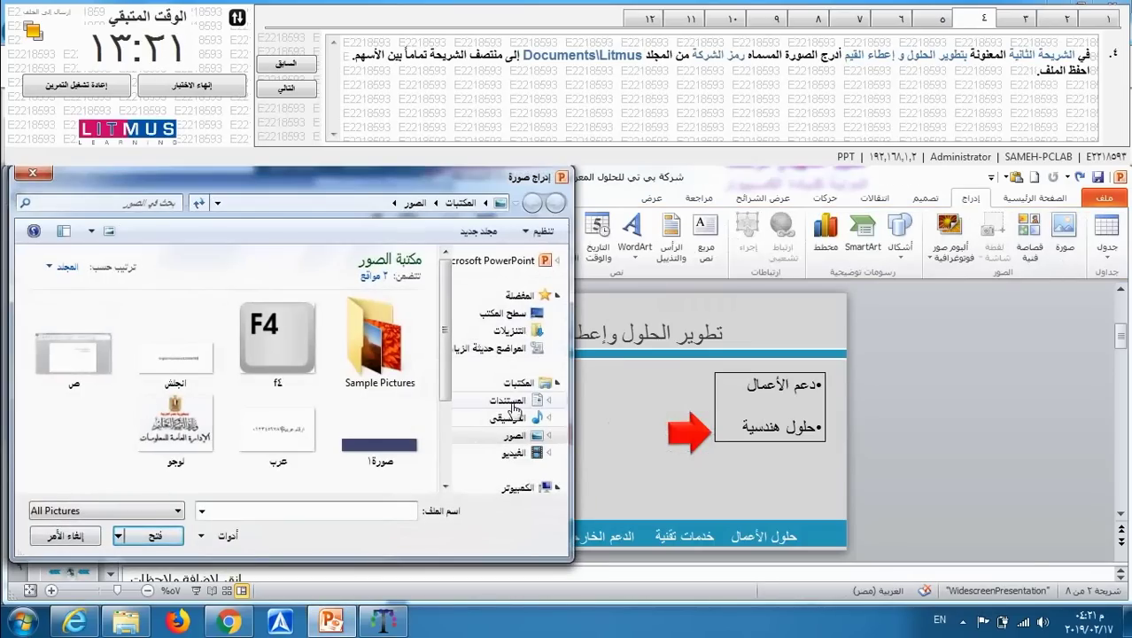
click(503, 401)
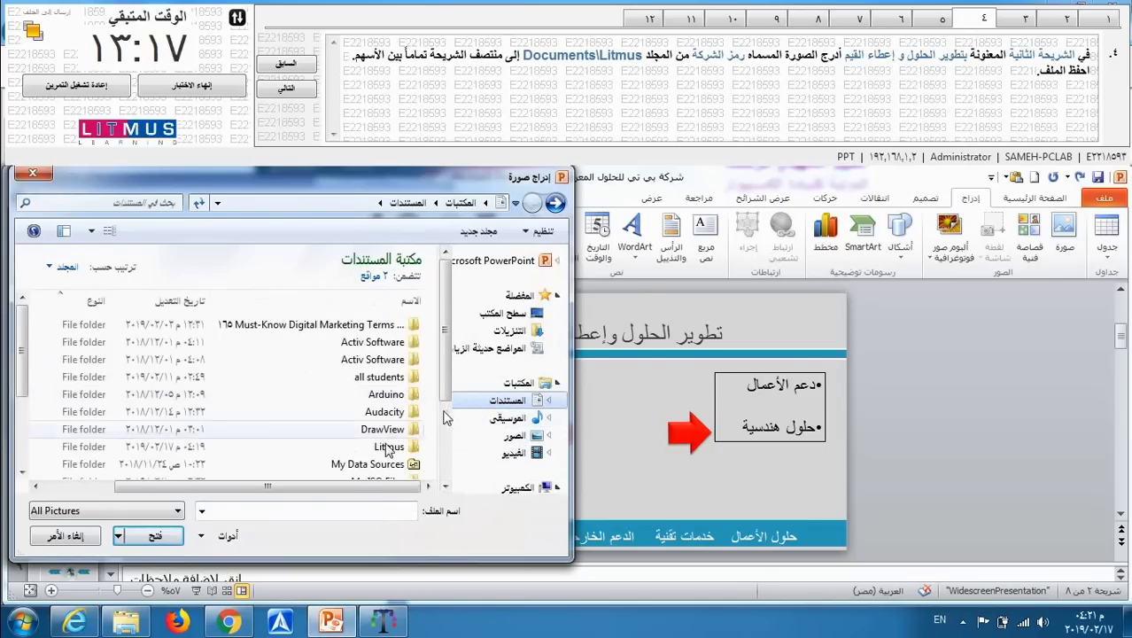
double_click(387, 447)
click(397, 326)
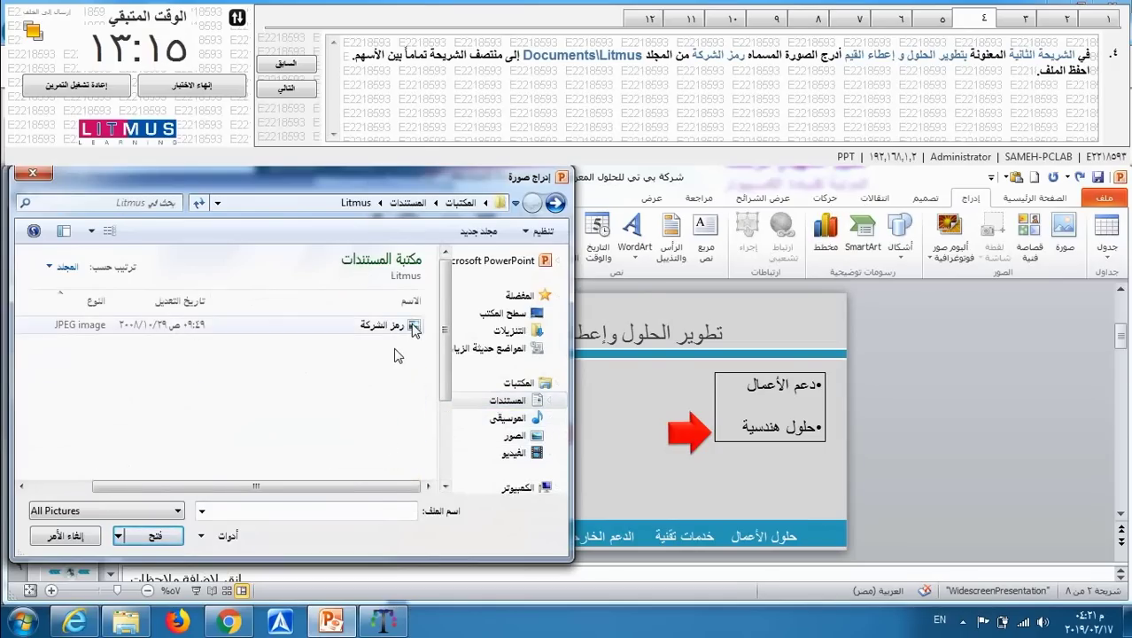
double_click(411, 325)
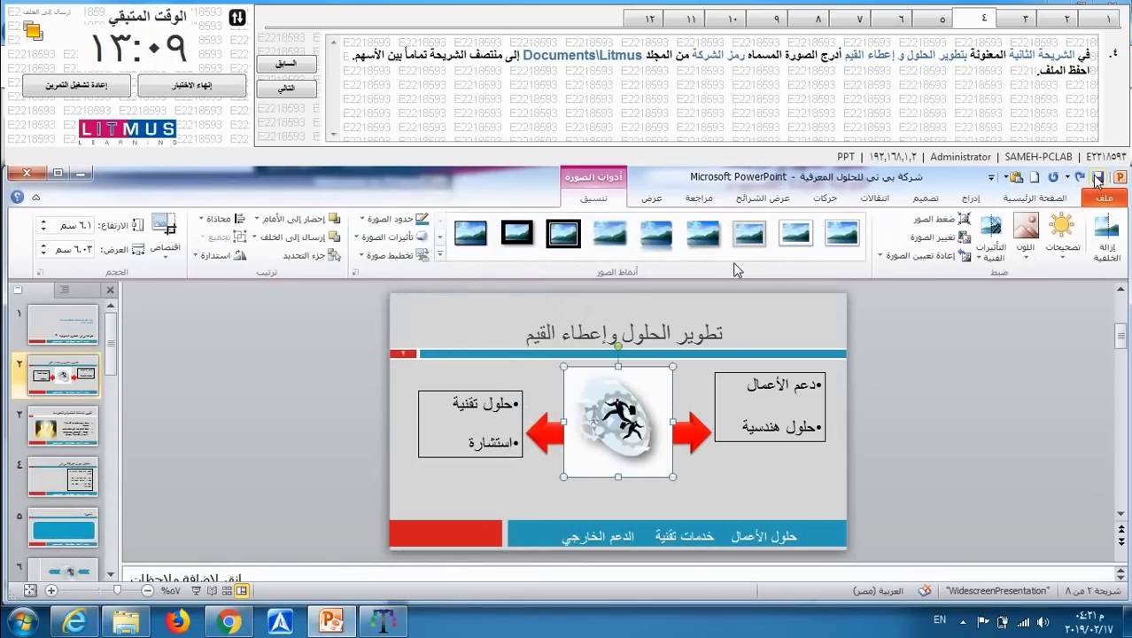
Switch to exam question 5, which asks for a bar under slide 3's title
click(941, 20)
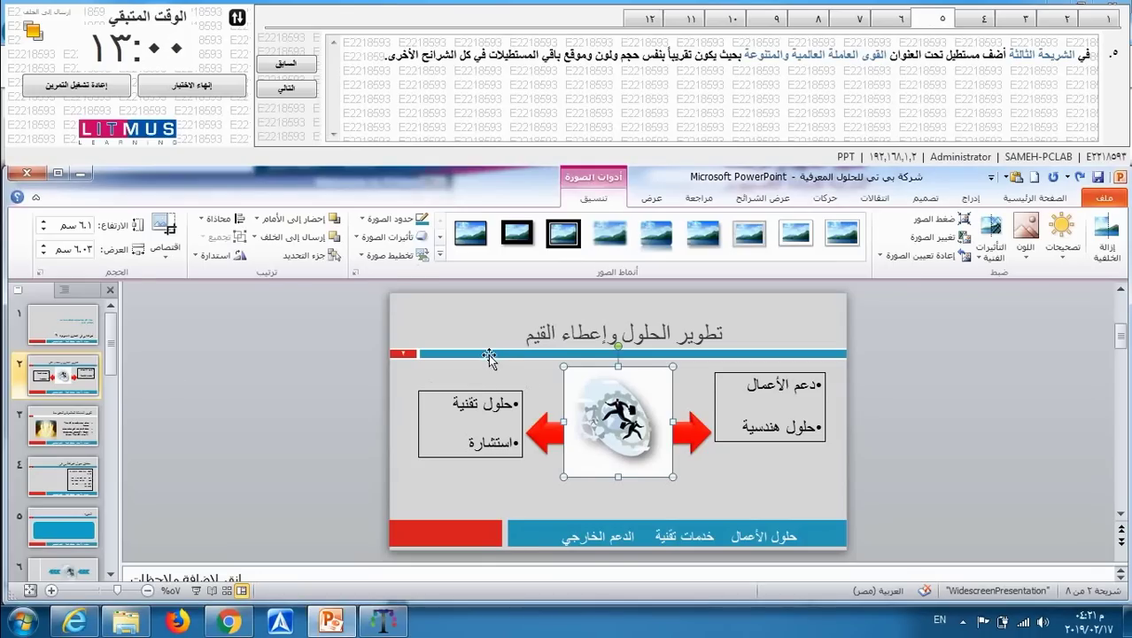
Copy slide 2's blue title bar onto slide 3, then go to exam question 6
click(75, 436)
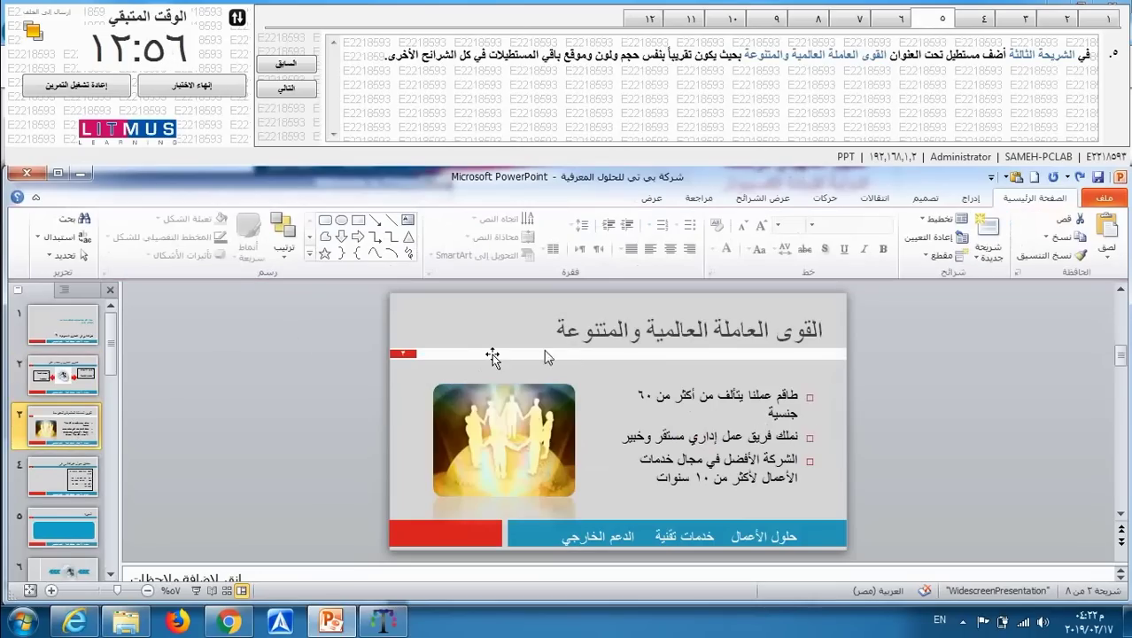
click(92, 384)
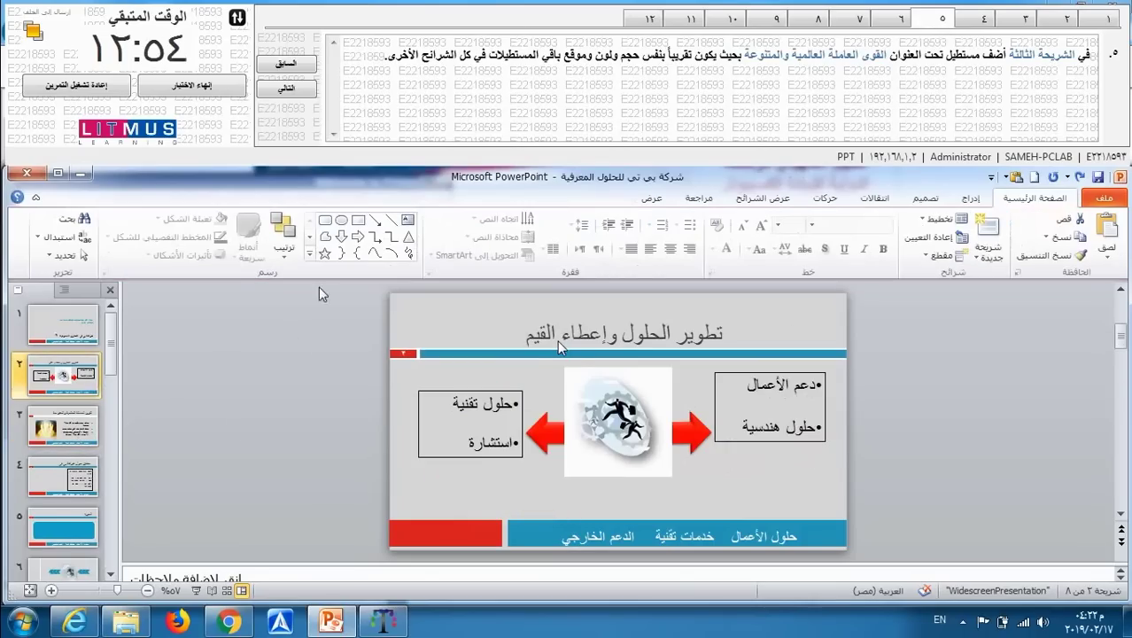
click(566, 356)
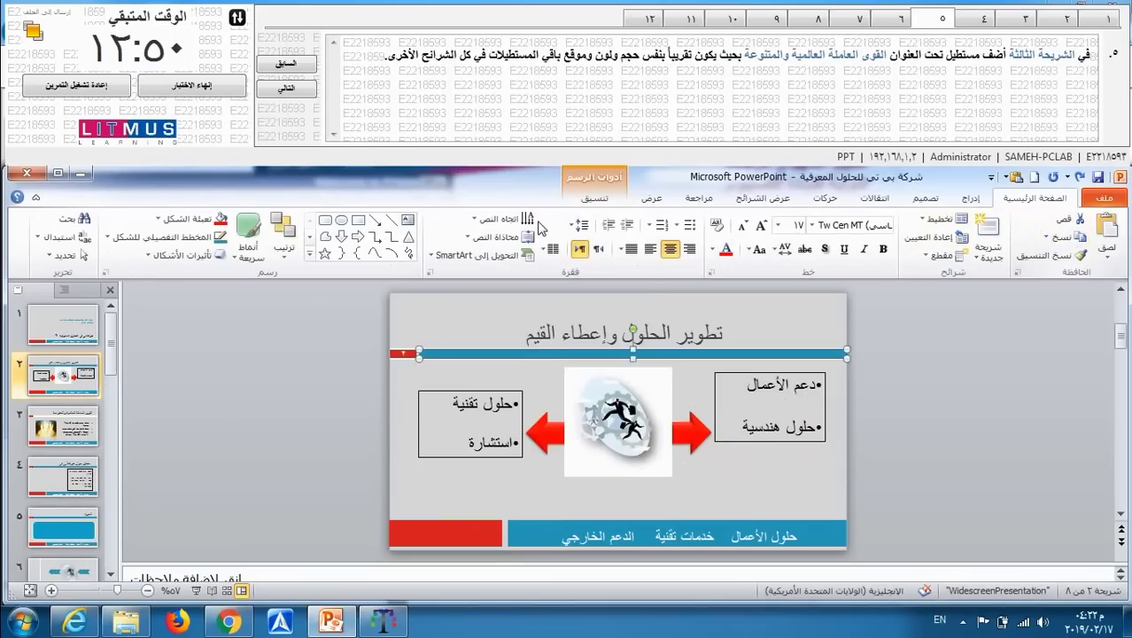
click(61, 415)
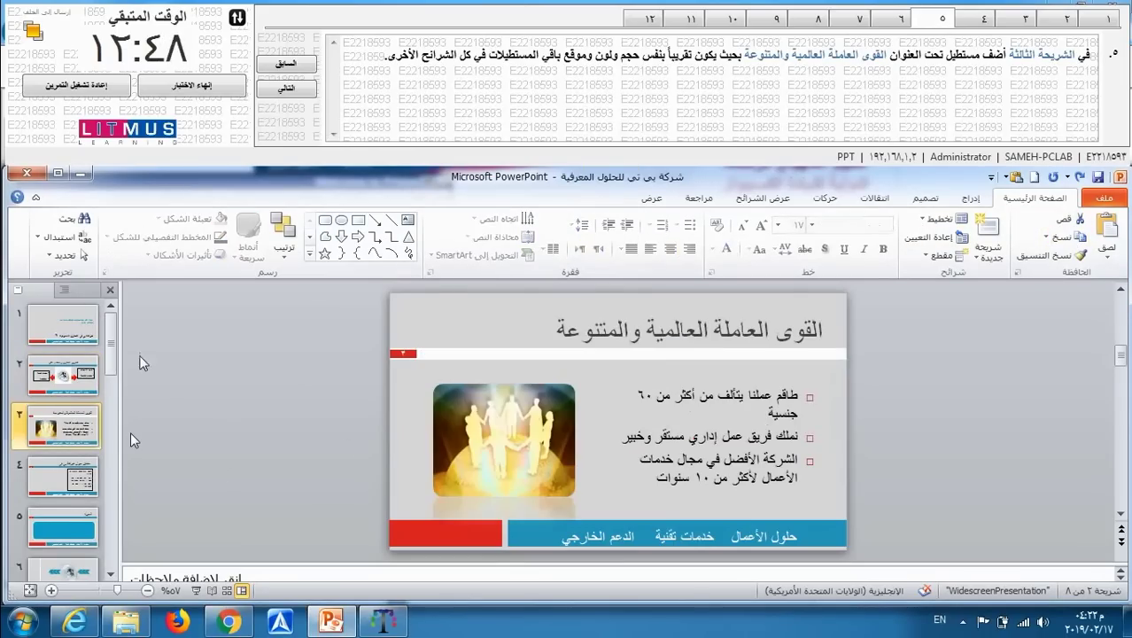
click(1105, 228)
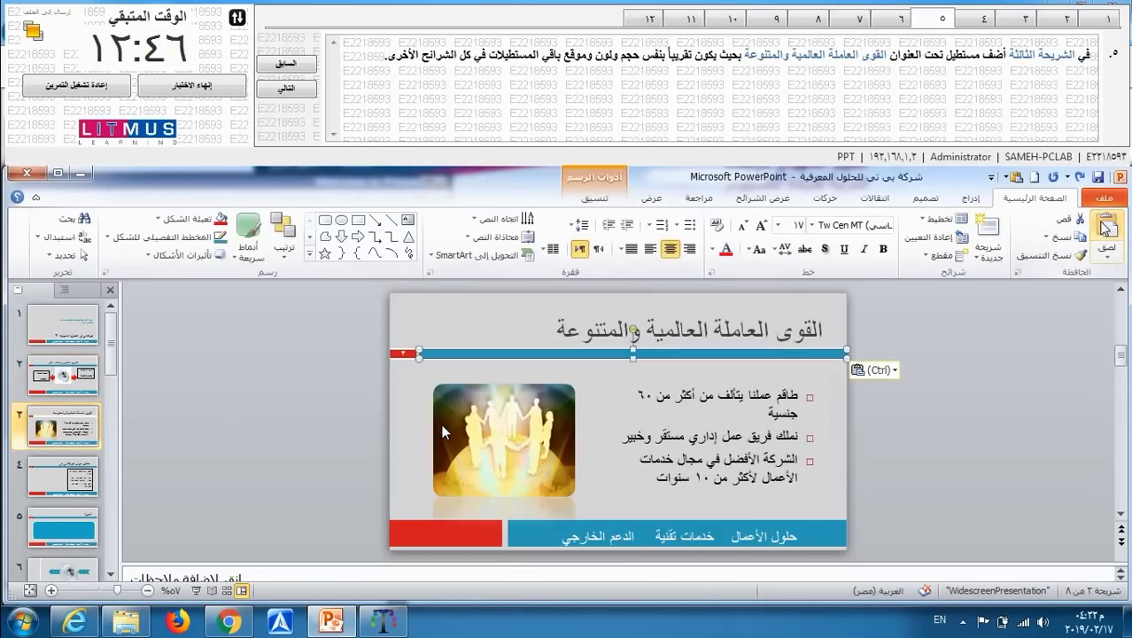
click(897, 27)
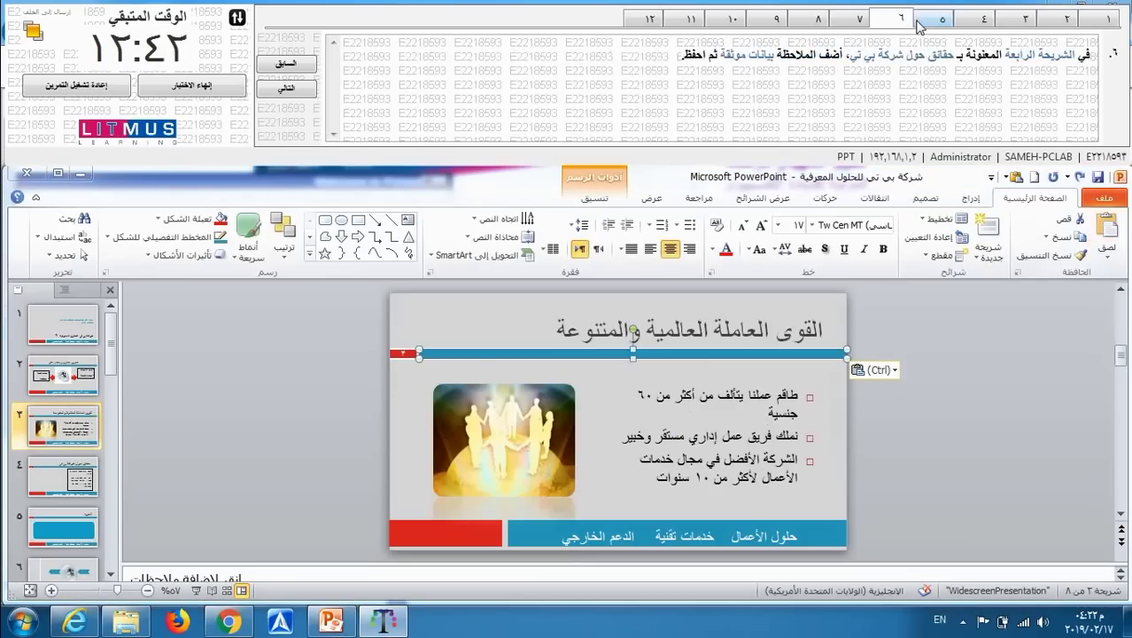
Add the Arabic speaker note 'بيانات موثقة' to slide 4, save, and go to question 7
click(928, 28)
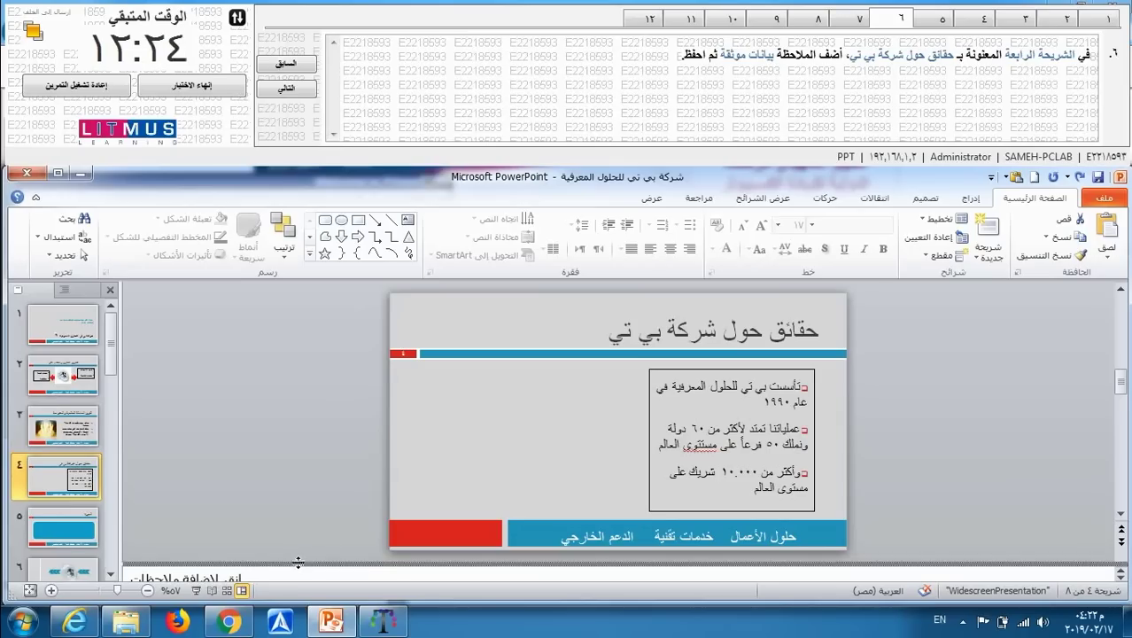
drag(296, 567, 301, 531)
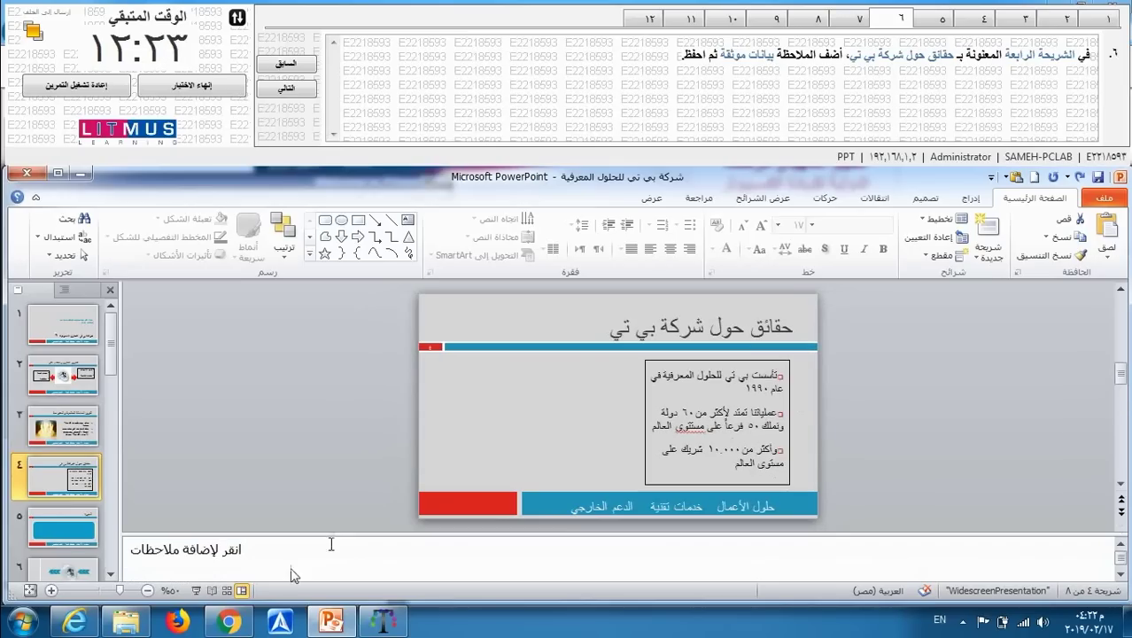
click(227, 556)
text(fd)
key(BackSpace)
key(BackSpace)
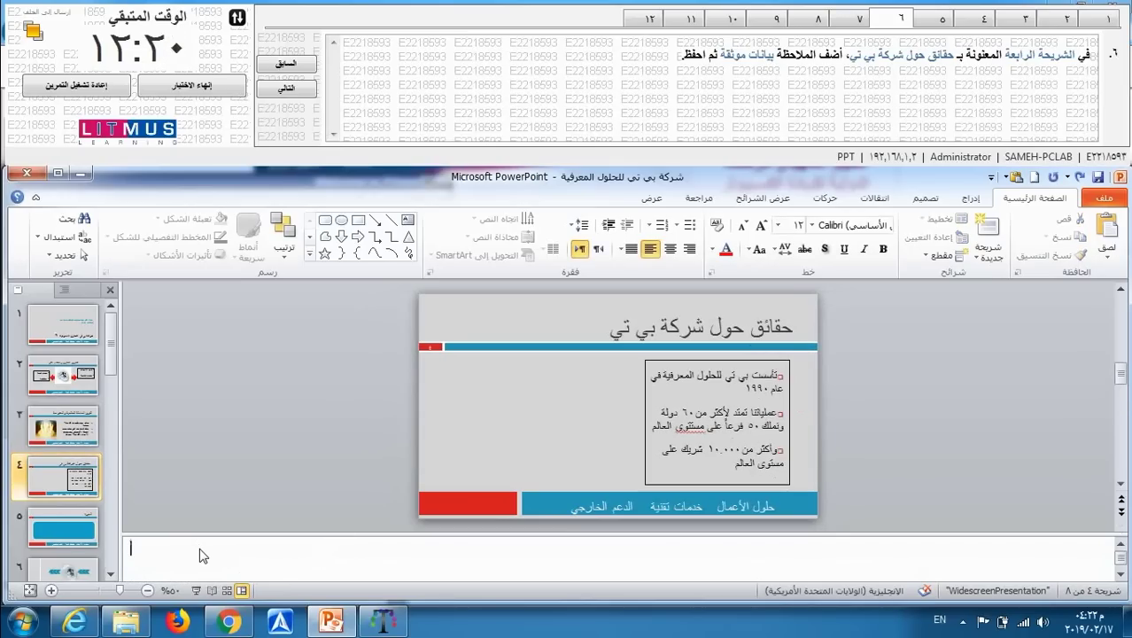
key(alt+shift)
text(بي)
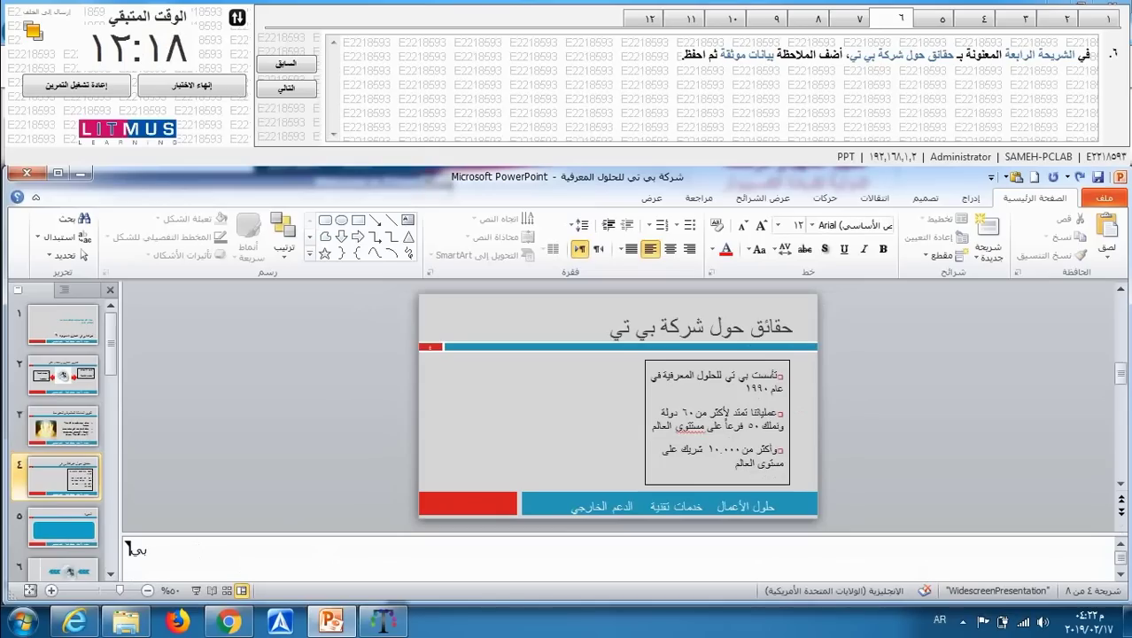
text(انات)
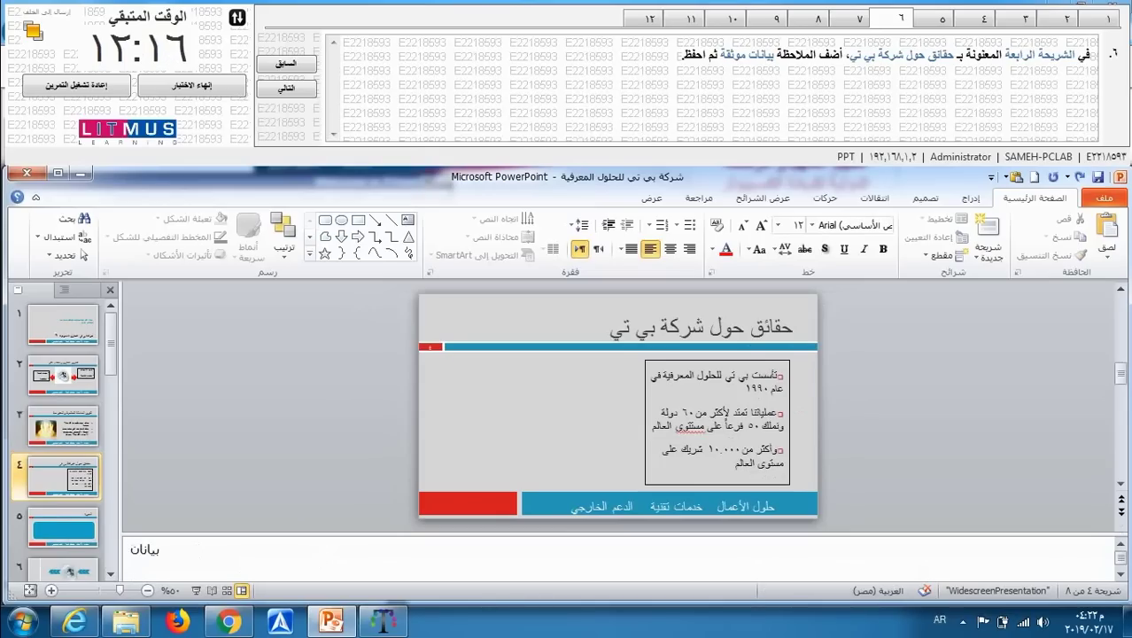
text( مو)
text(ثق)
text(ة)
text(ة)
click(1099, 180)
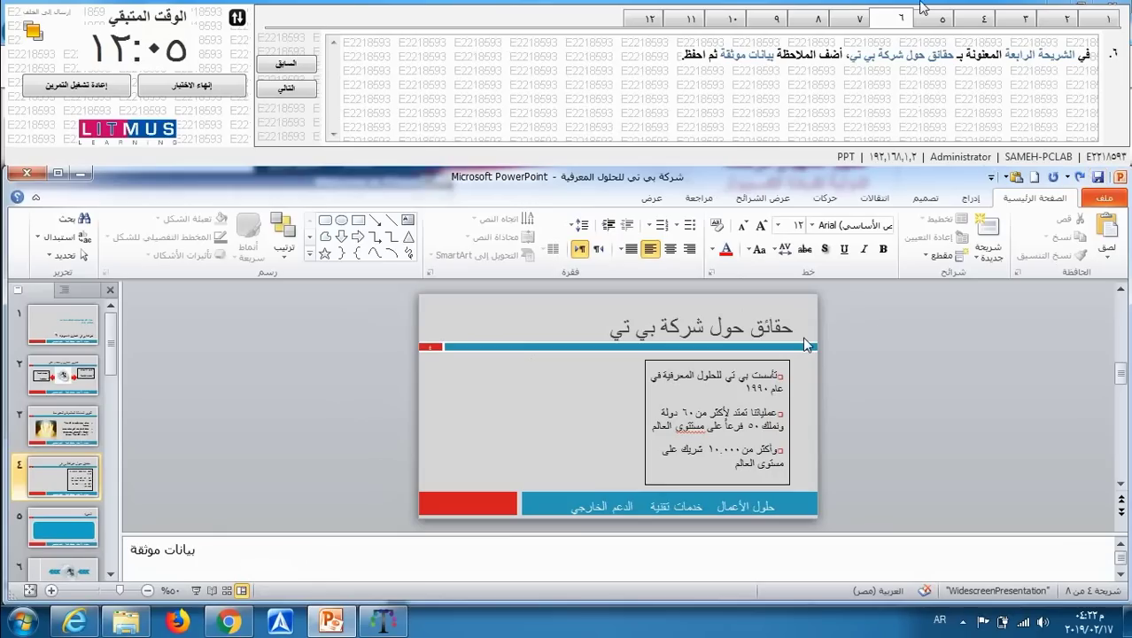
click(856, 24)
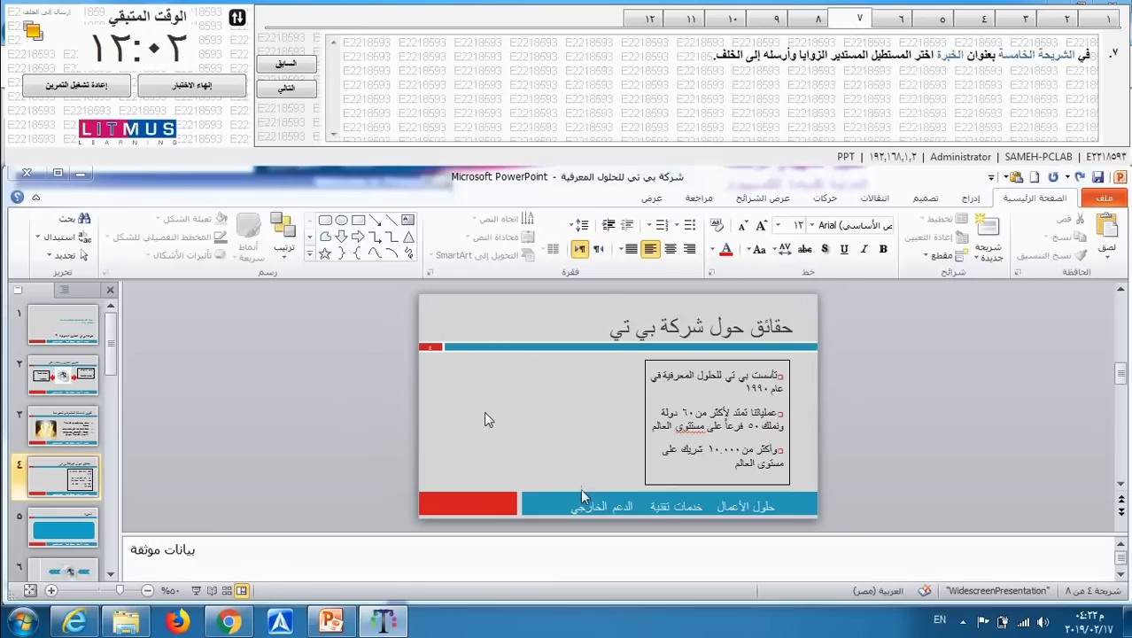
Send slide 5's blue rounded rectangle backward behind the arrow diagram, then go to question 8
click(82, 539)
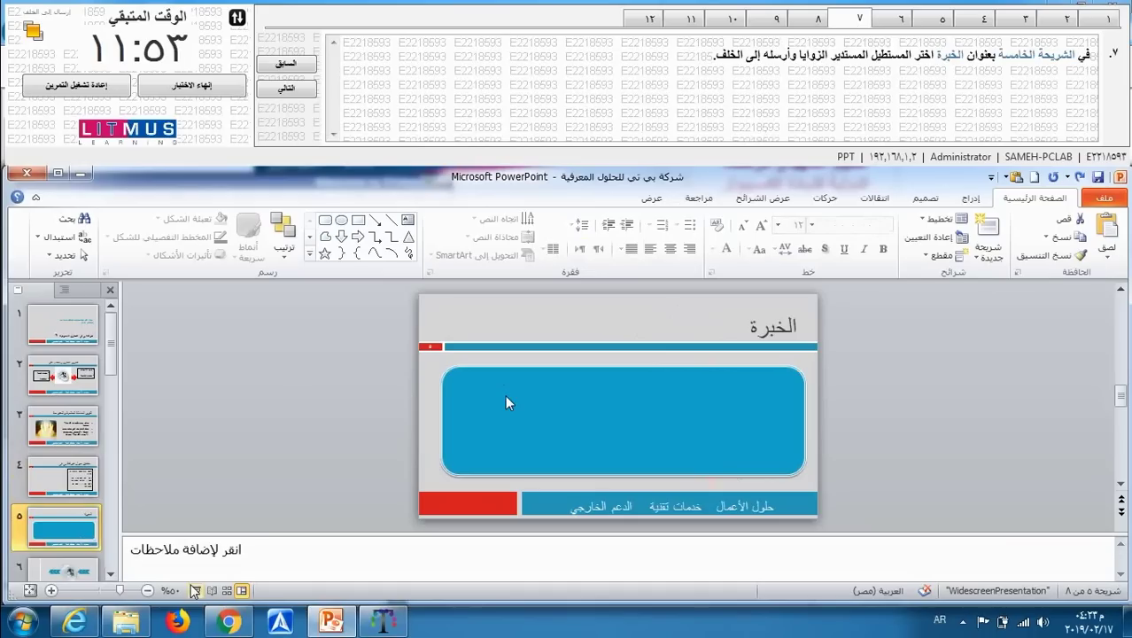
drag(264, 532, 264, 573)
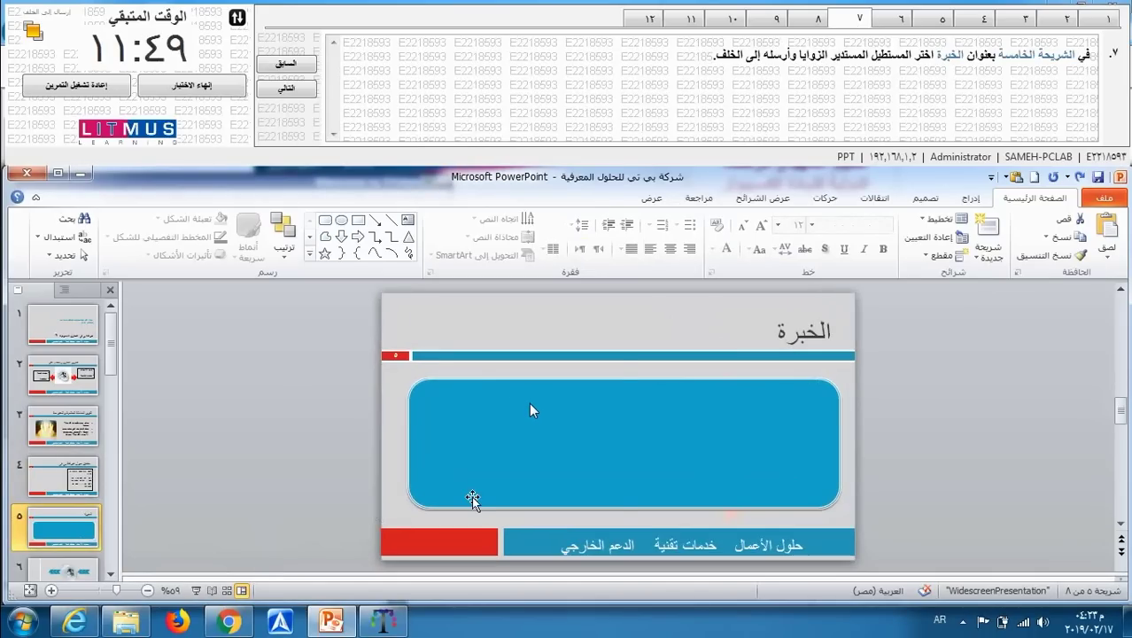
click(472, 498)
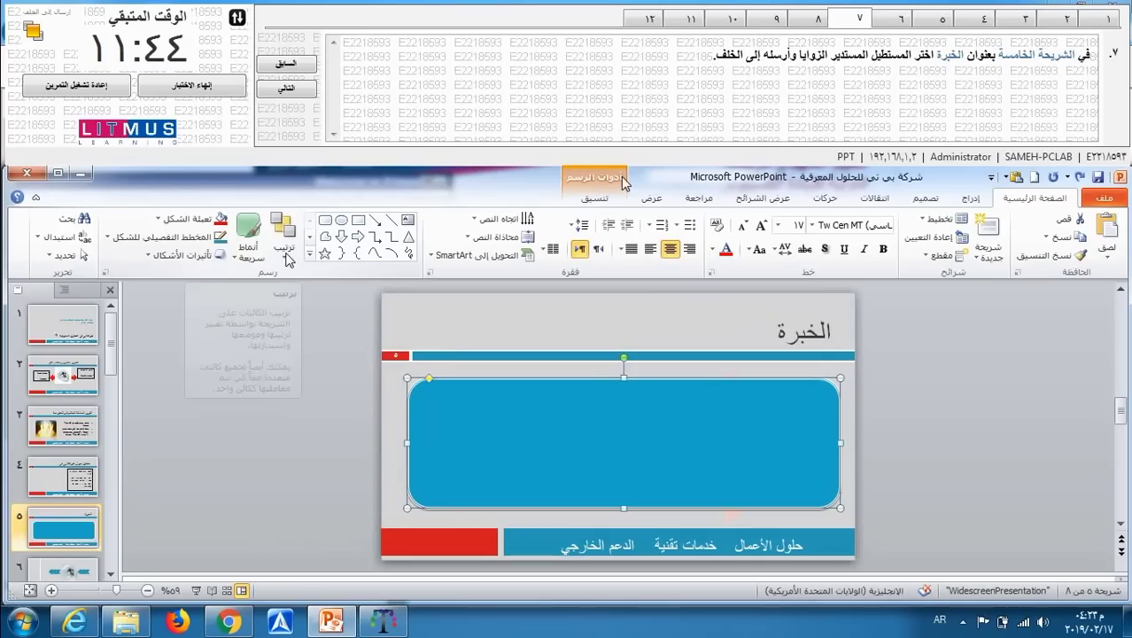
click(597, 198)
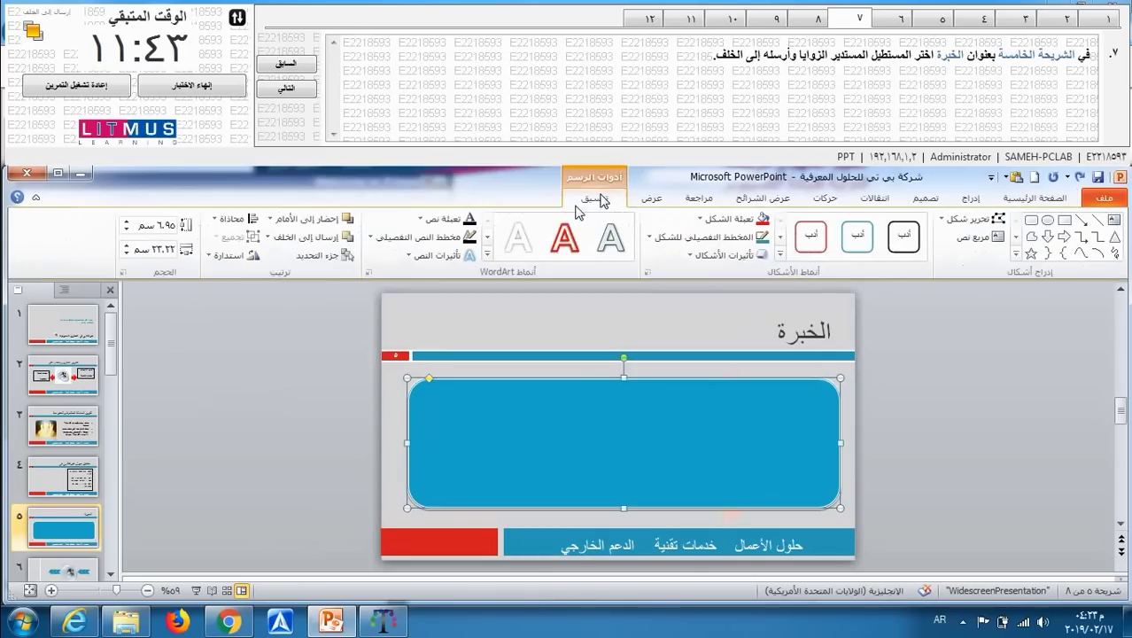
click(319, 237)
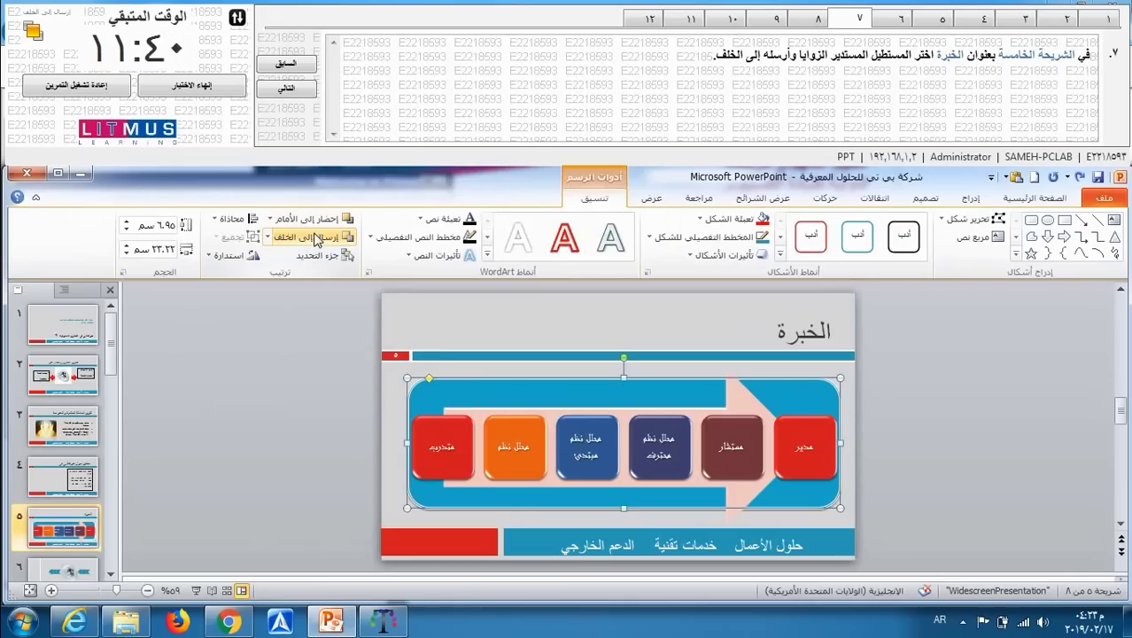
click(816, 22)
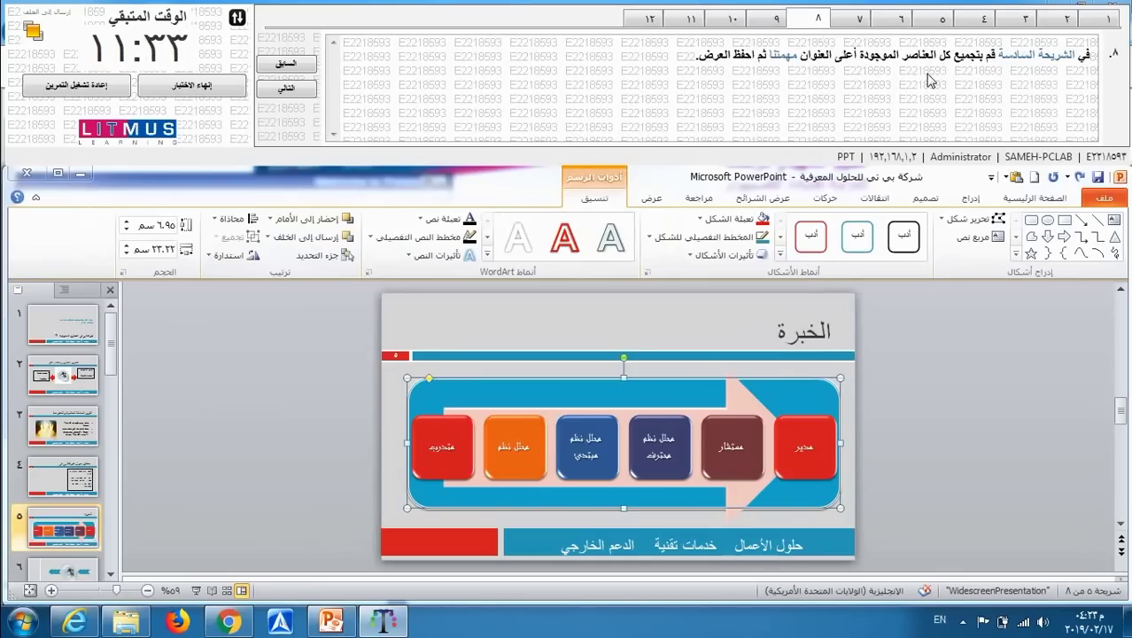
Group slide 6's two chevron arrows and gear picture, save, and go to exam task 9
click(96, 570)
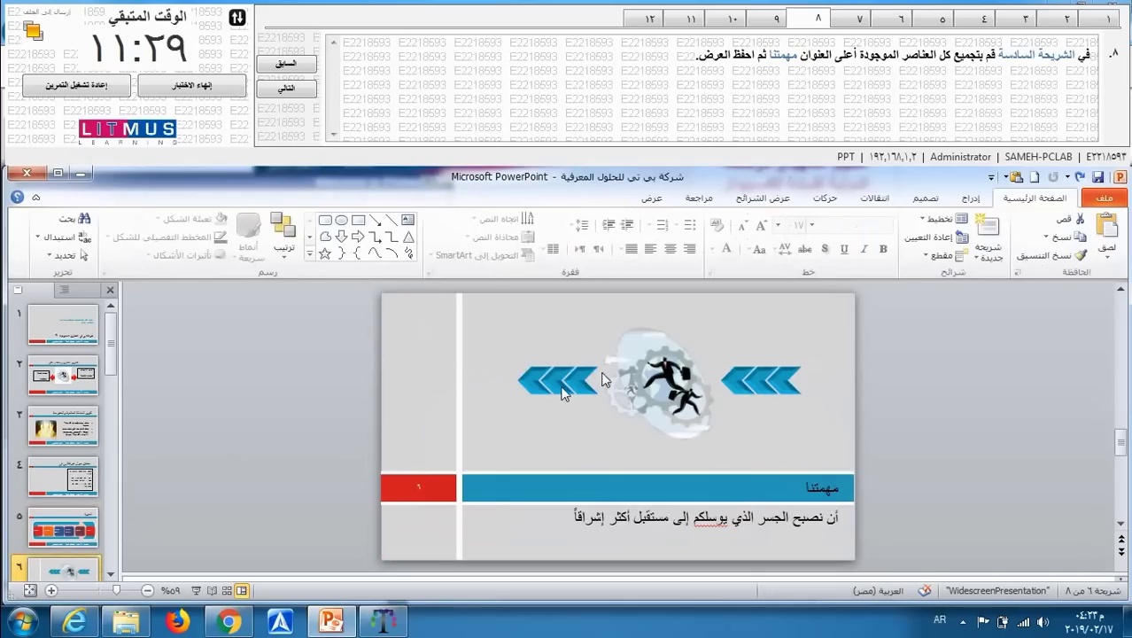
click(769, 381)
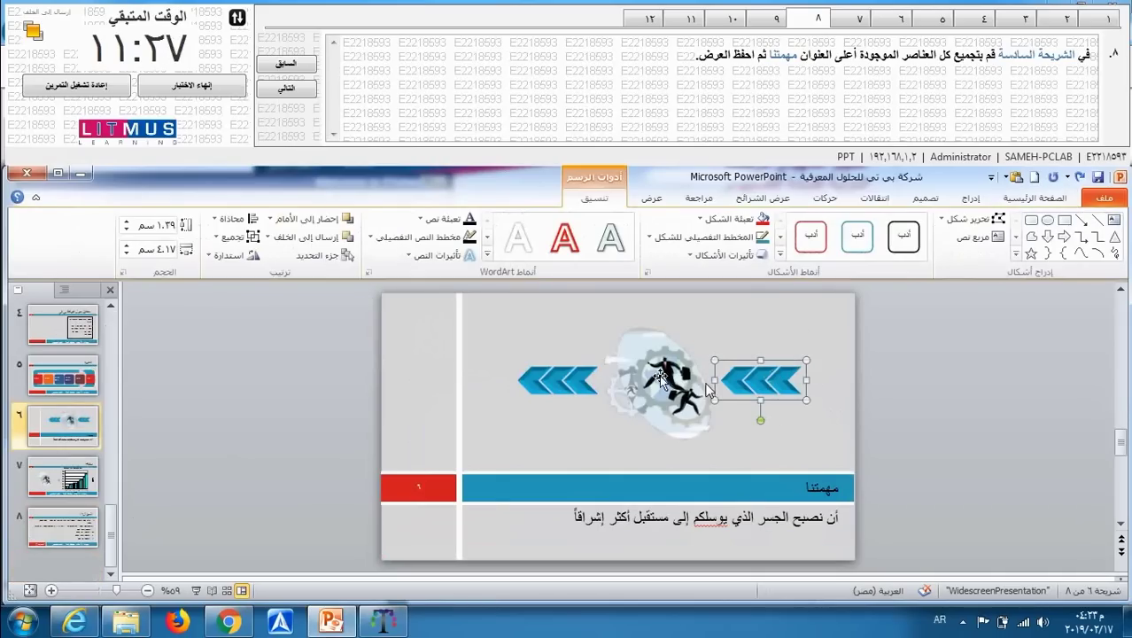
shift+click(662, 381)
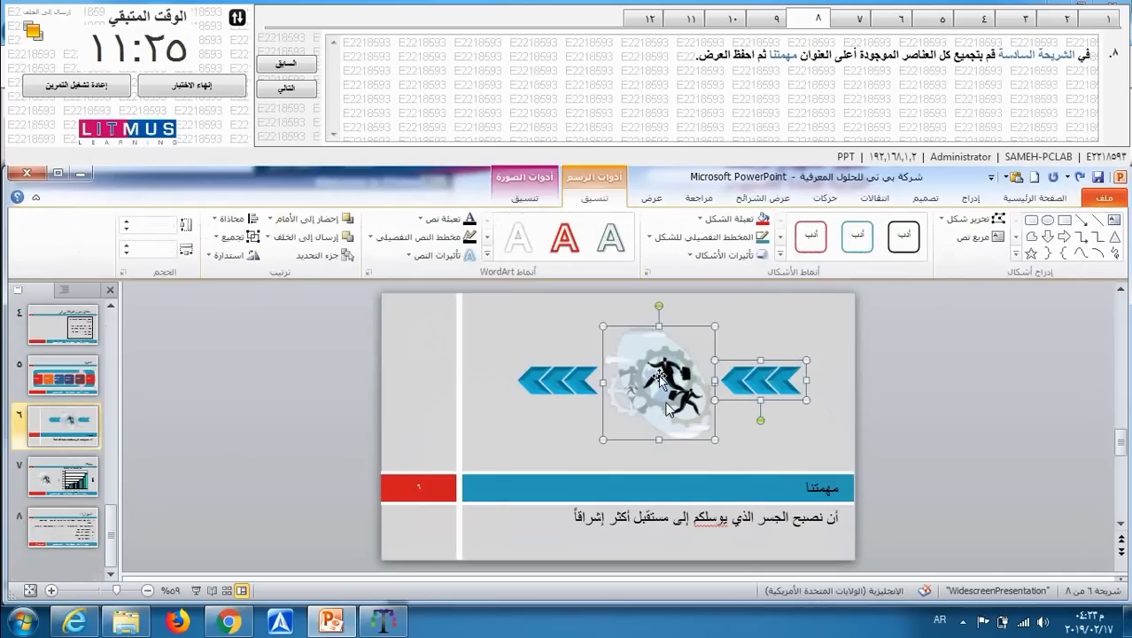
shift+click(580, 383)
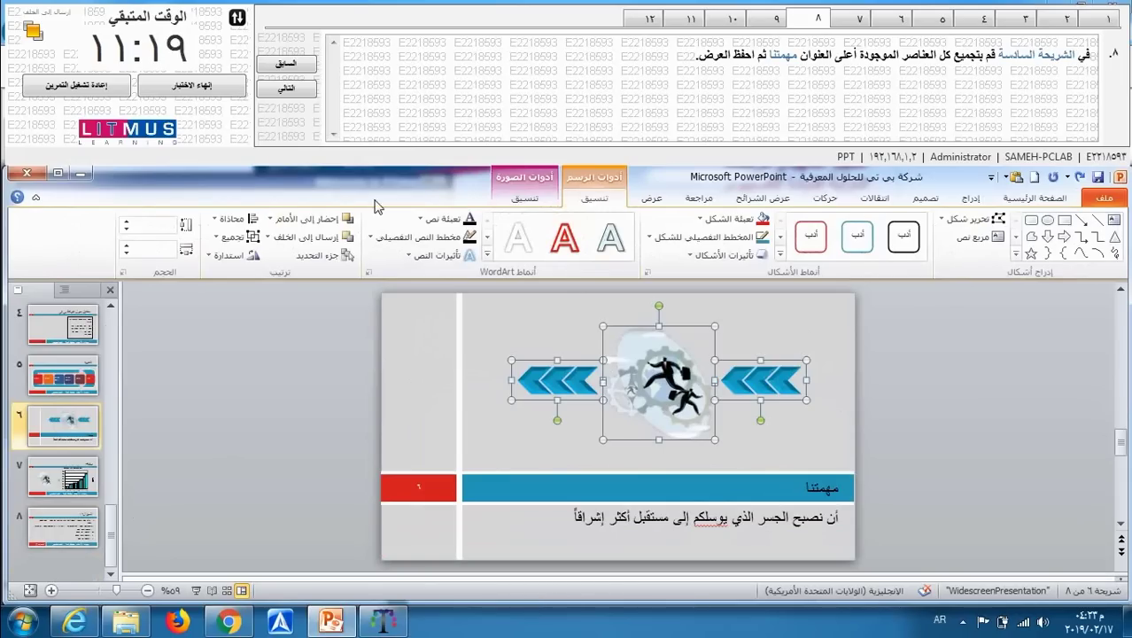
click(242, 241)
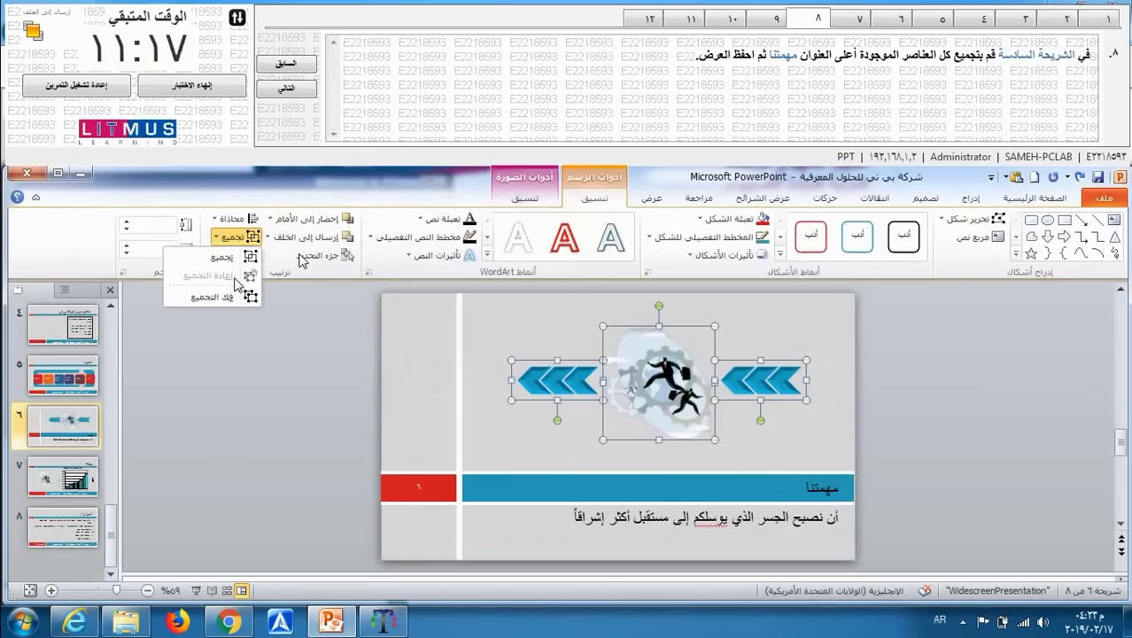
click(237, 263)
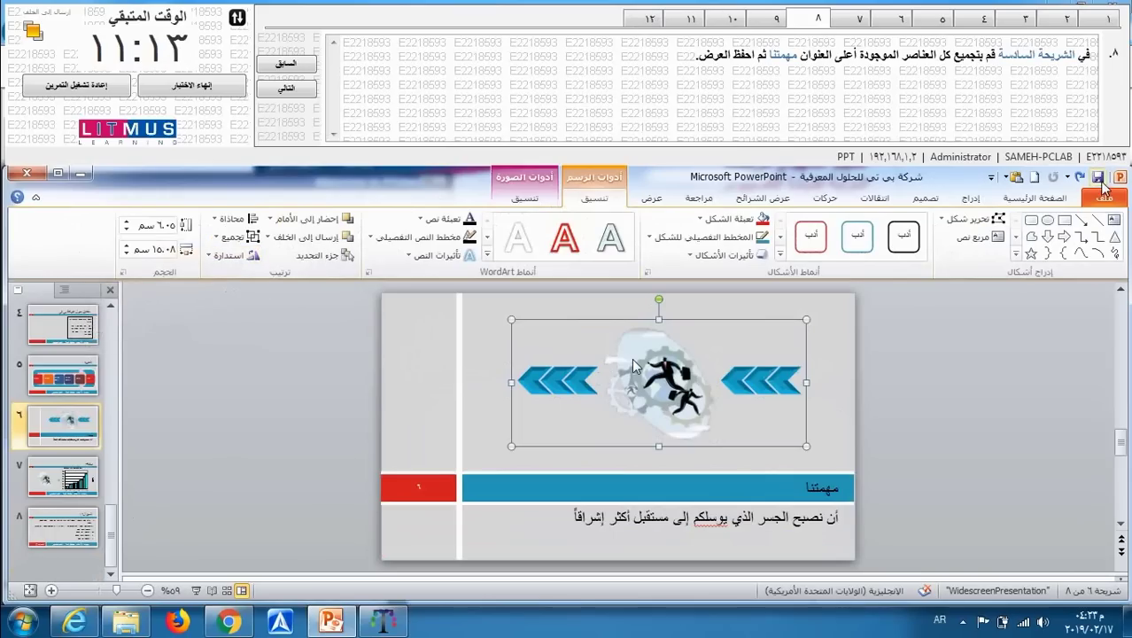
click(1099, 179)
click(770, 20)
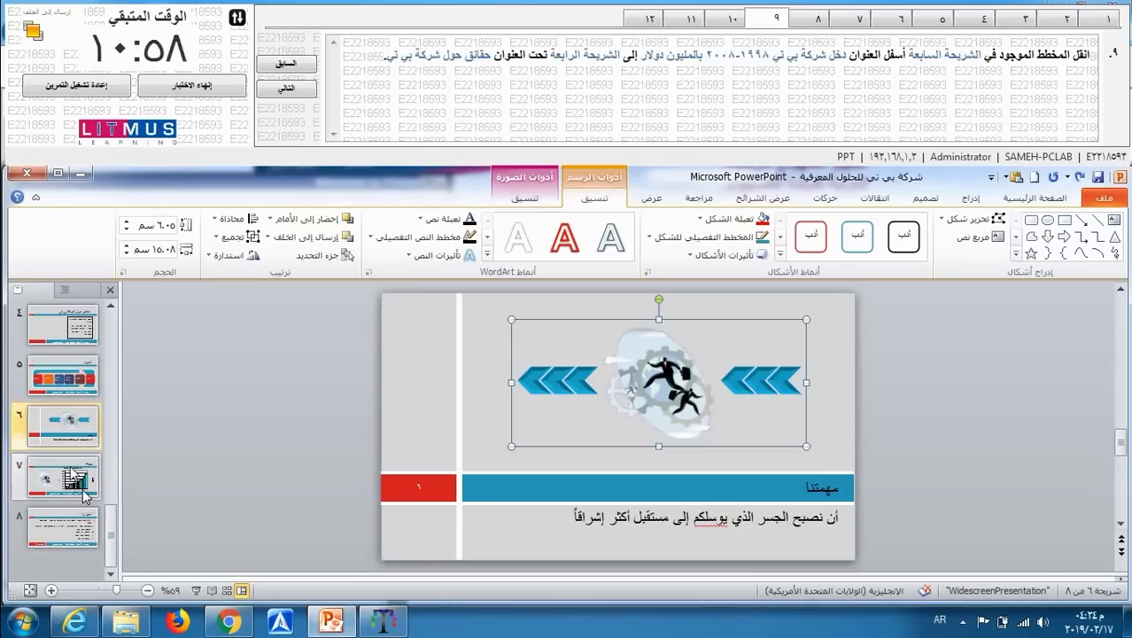
Cut the income chart from slide 7 and switch to slide 4
click(82, 493)
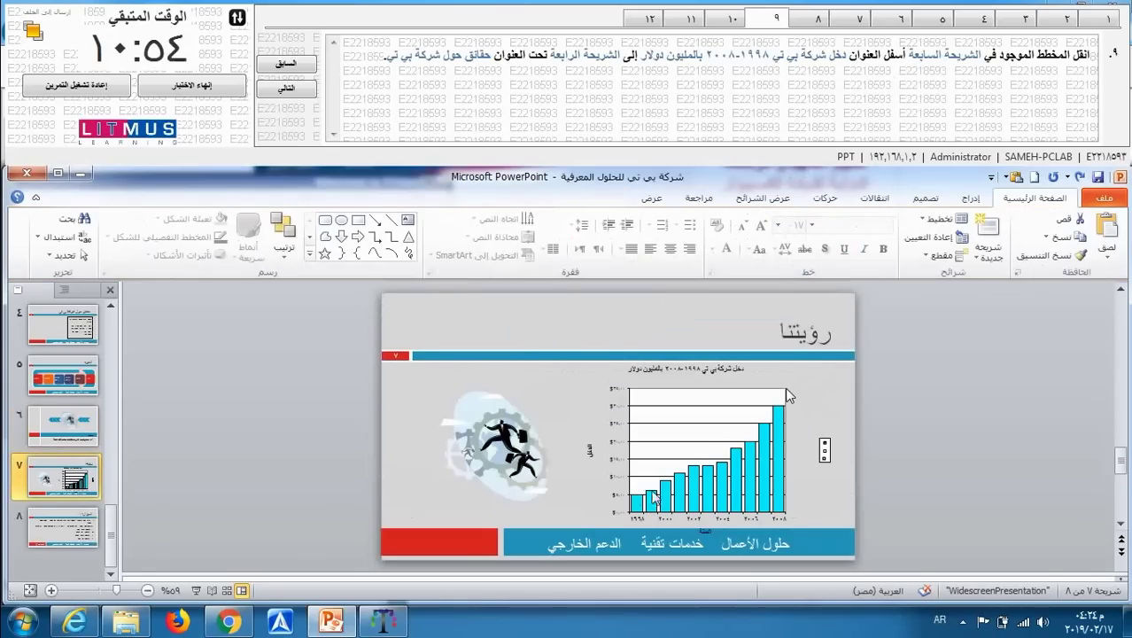
mouse_move(663, 496)
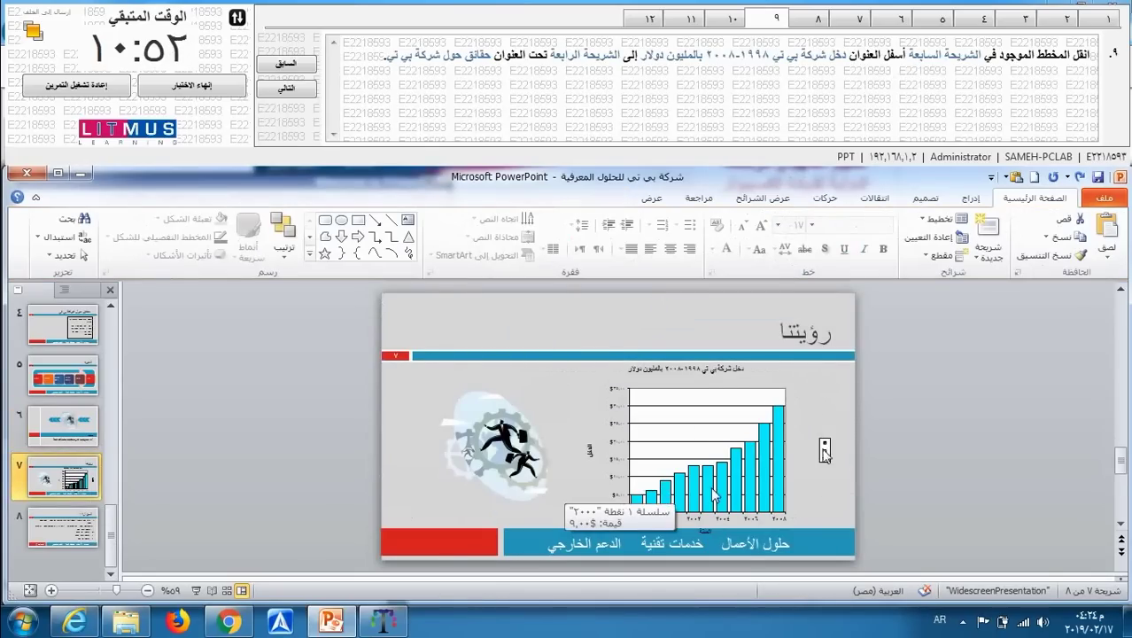
mouse_move(733, 454)
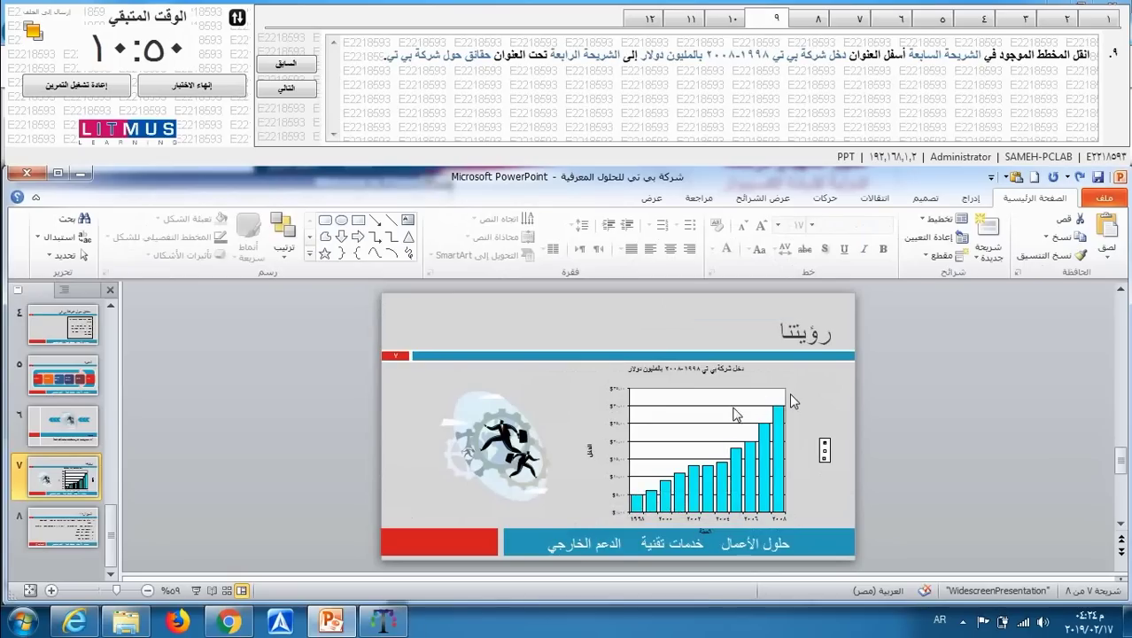
click(737, 413)
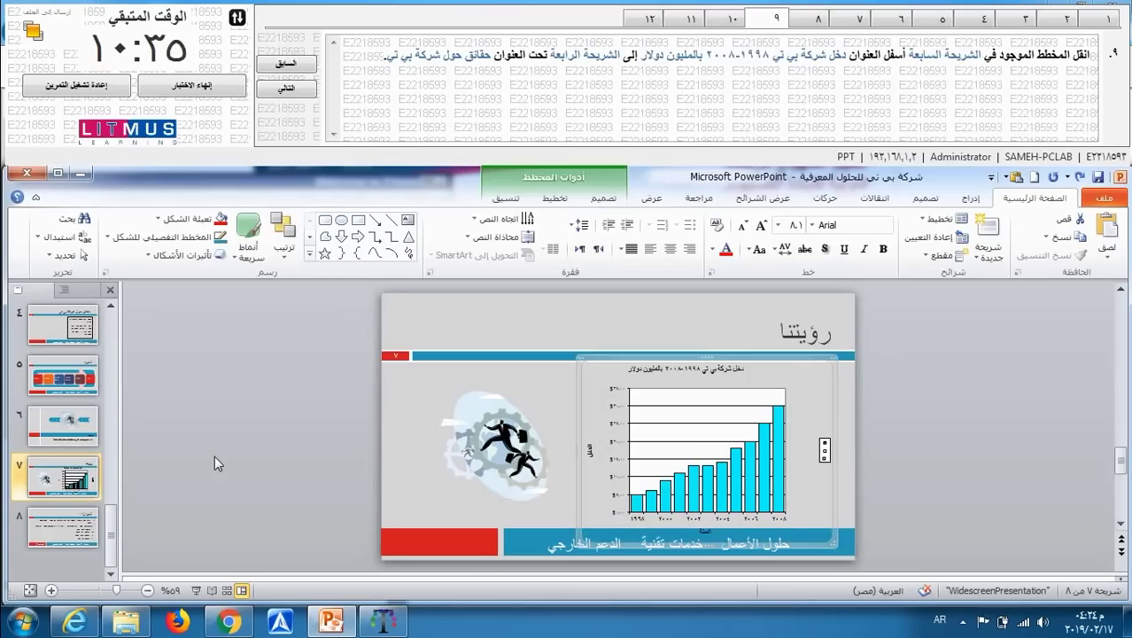
key(ctrl+x)
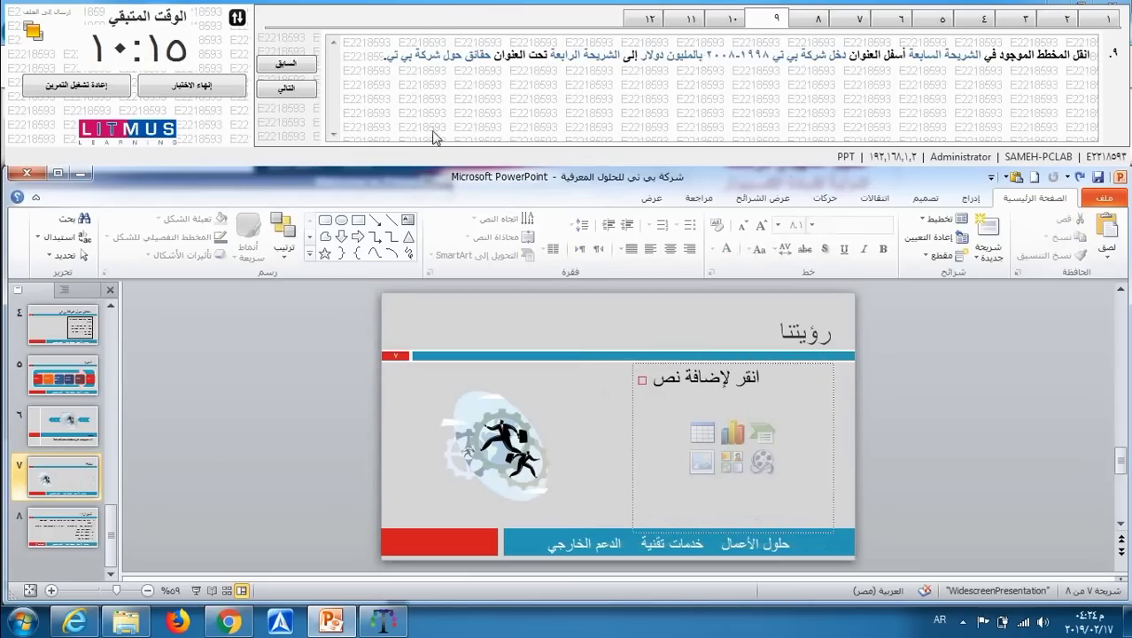
click(57, 333)
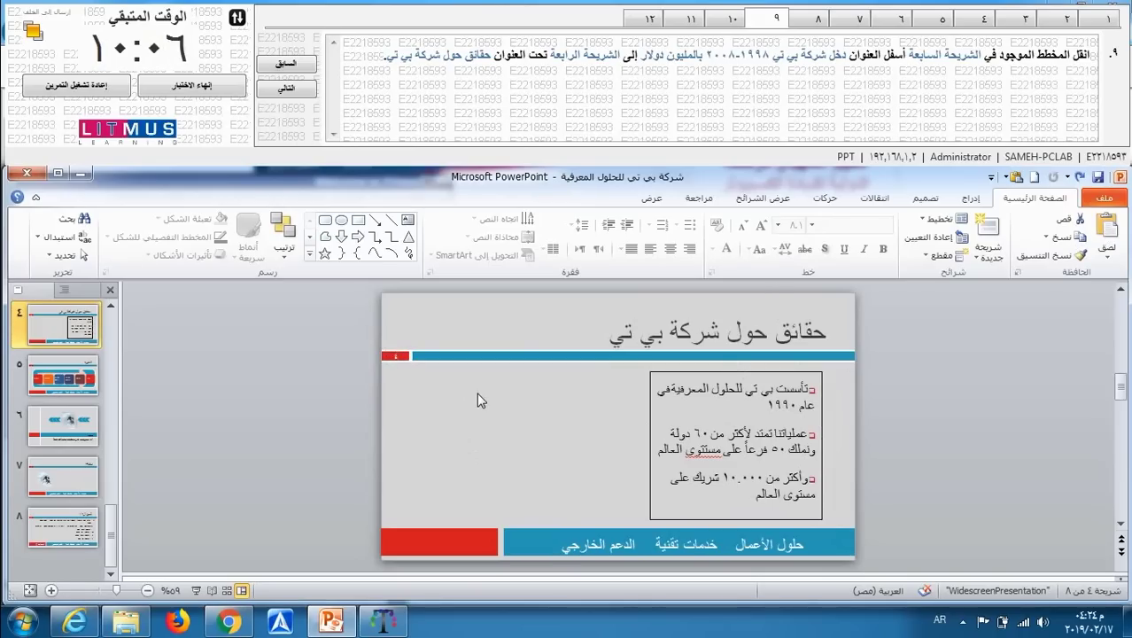
Paste the income chart onto slide 4 and position it on the left beside the facts box
click(1107, 251)
click(1103, 274)
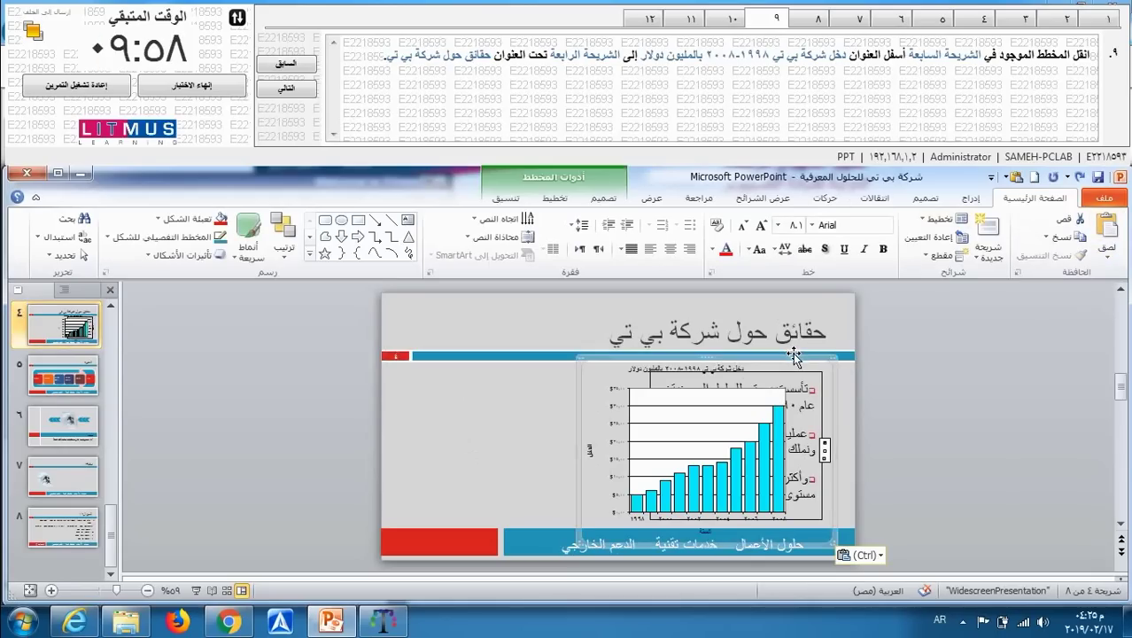
mouse_move(792, 352)
mouse_down()
mouse_move(666, 353)
mouse_move(793, 354)
mouse_up()
click(769, 361)
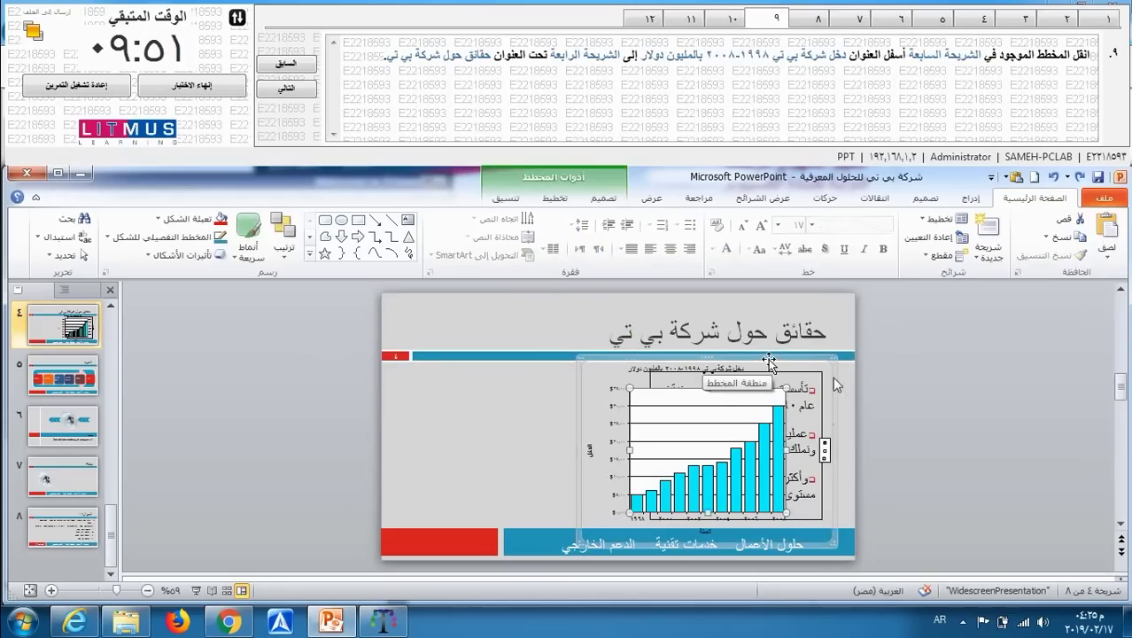
drag(769, 362, 572, 362)
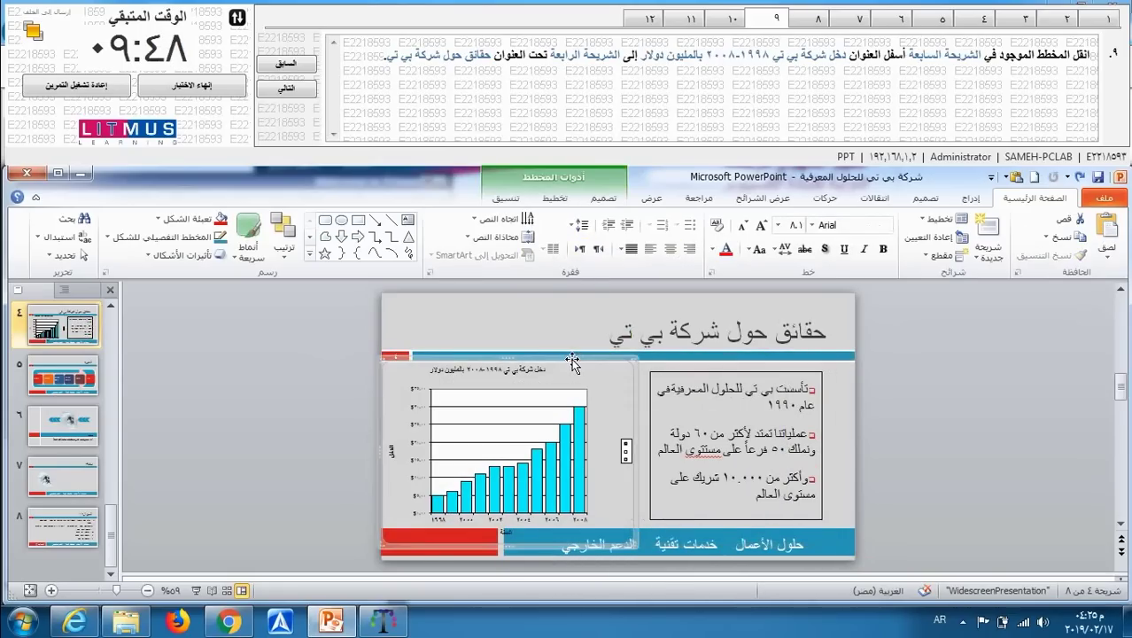
drag(572, 359, 584, 362)
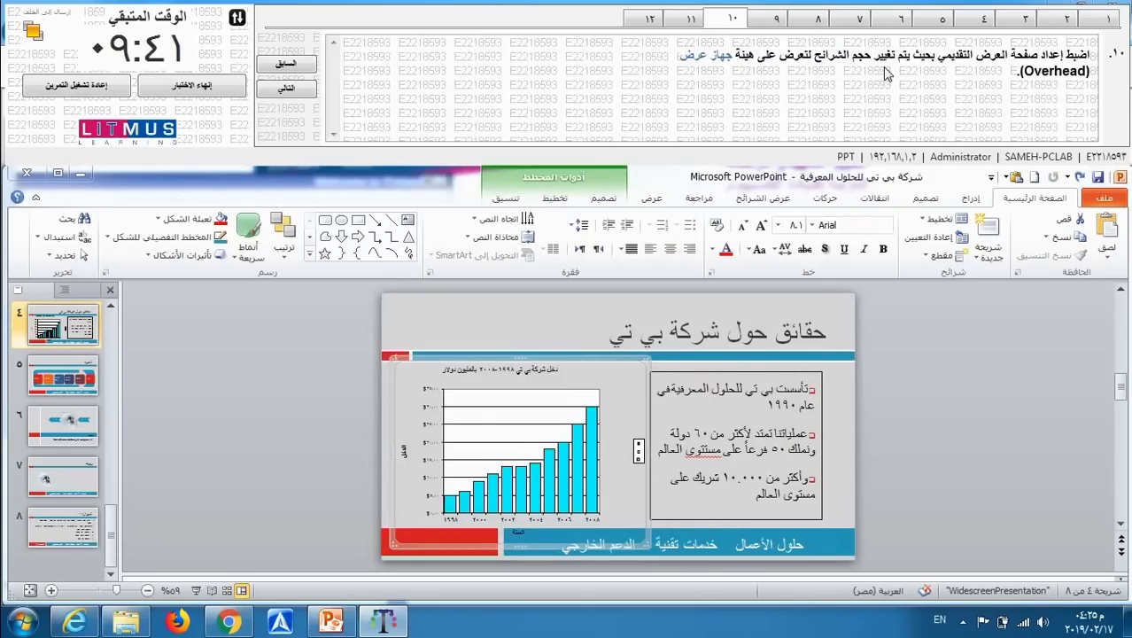
Set the slide size to Overhead (25.4 × 19.05 cm) in Page Setup, then go to task 11
click(932, 199)
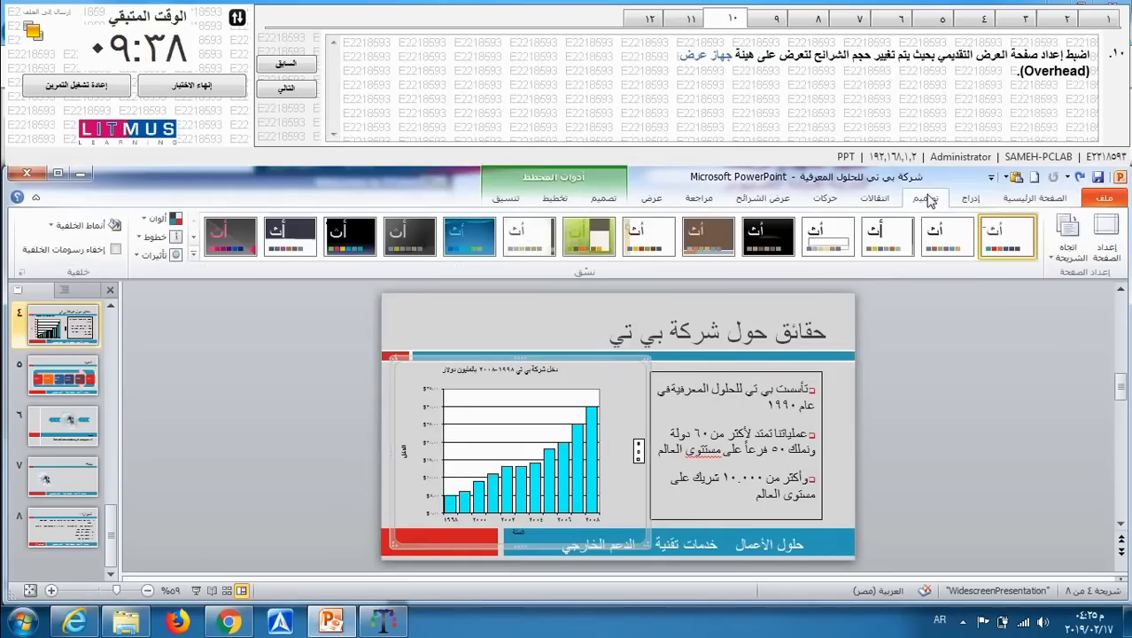
click(1116, 261)
click(618, 353)
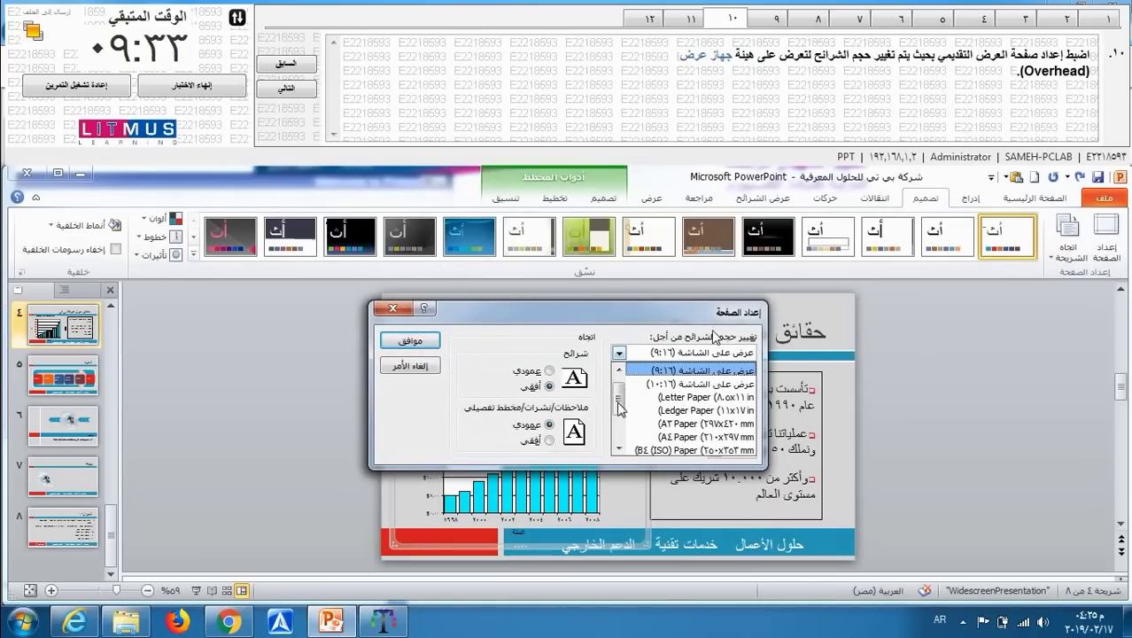
drag(619, 408, 619, 425)
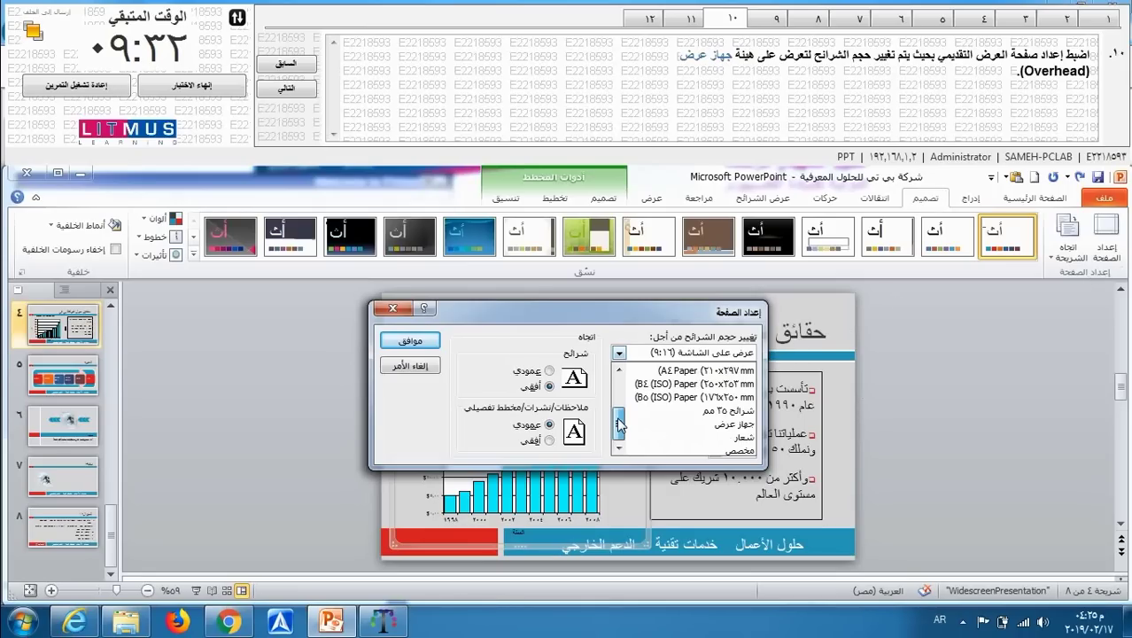
click(678, 427)
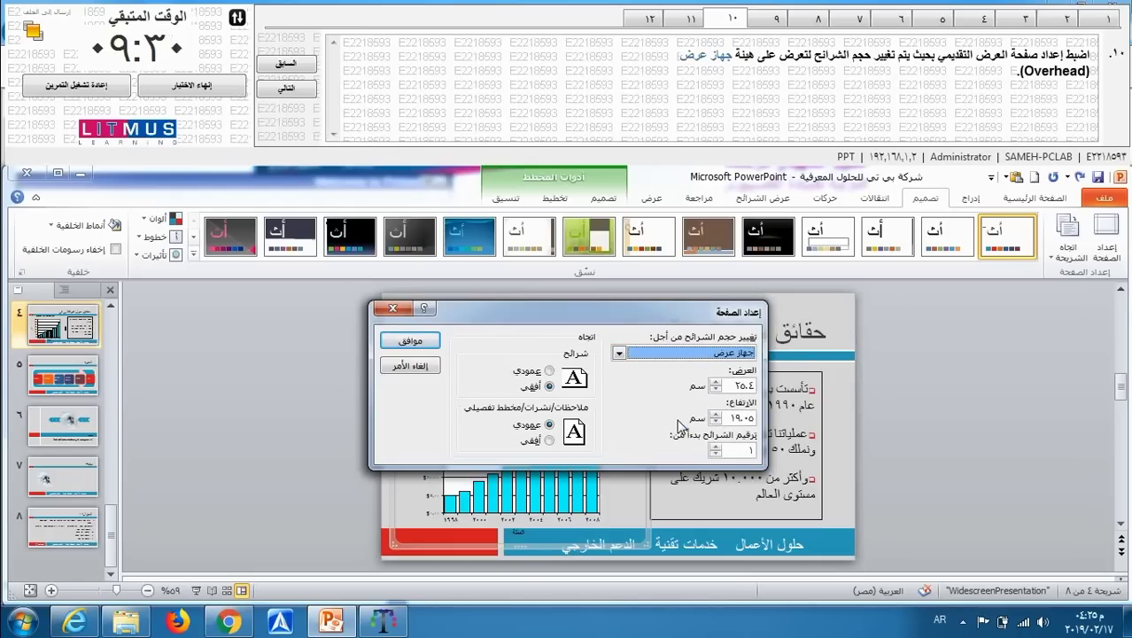
click(409, 343)
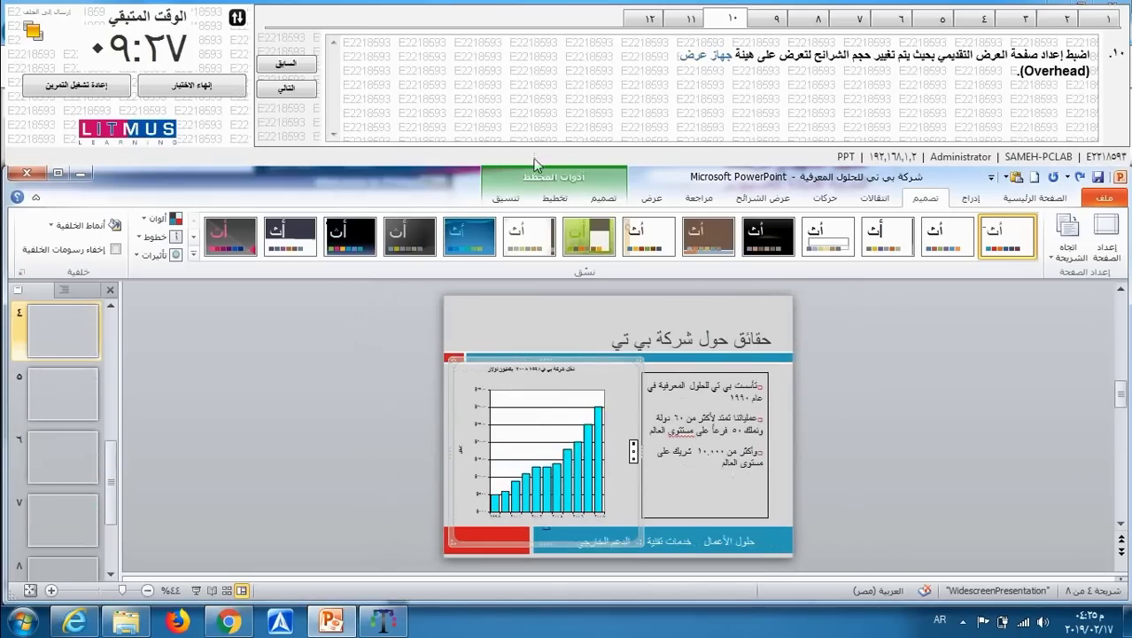
click(697, 22)
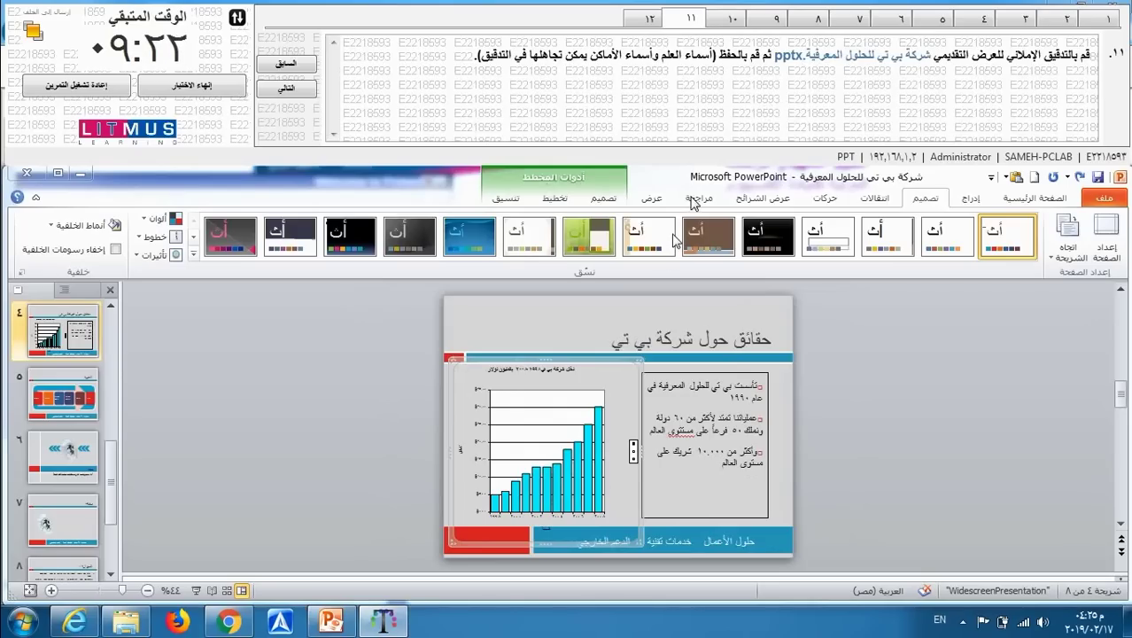
Spell-check the presentation, correcting the flagged words on slides 6, 1 and 4, then go to task 12
click(696, 198)
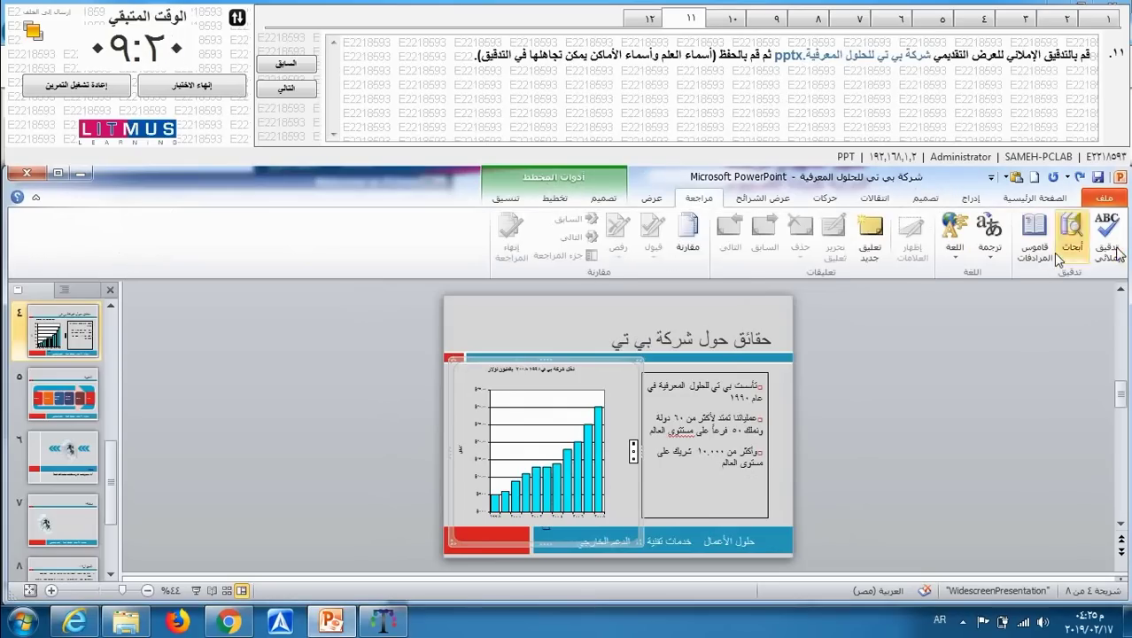
click(1107, 238)
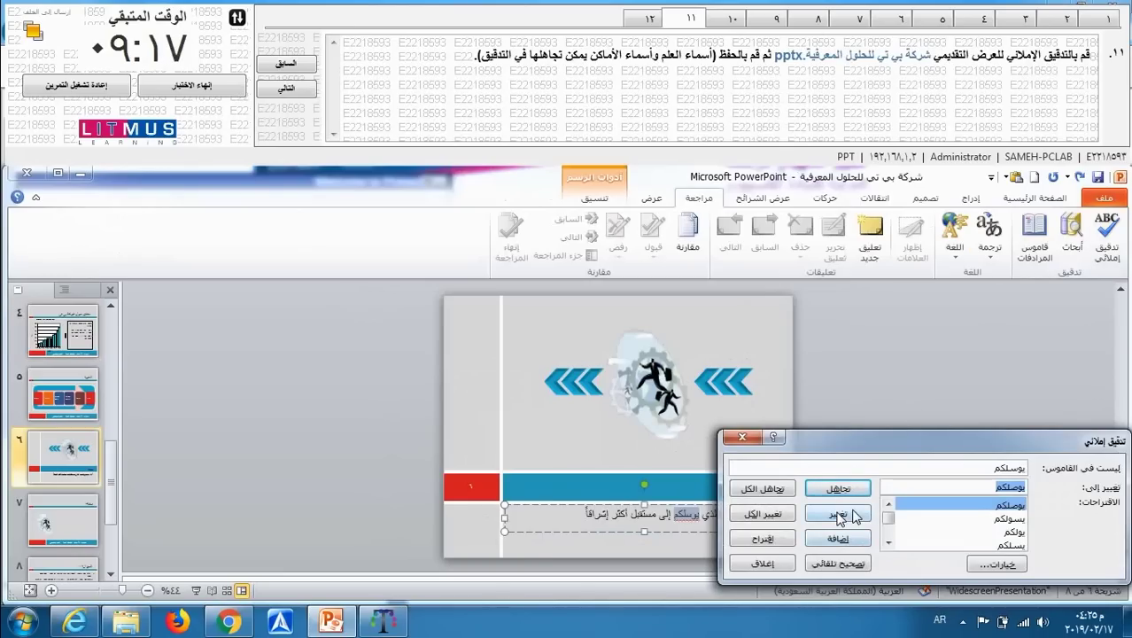
click(855, 518)
click(855, 517)
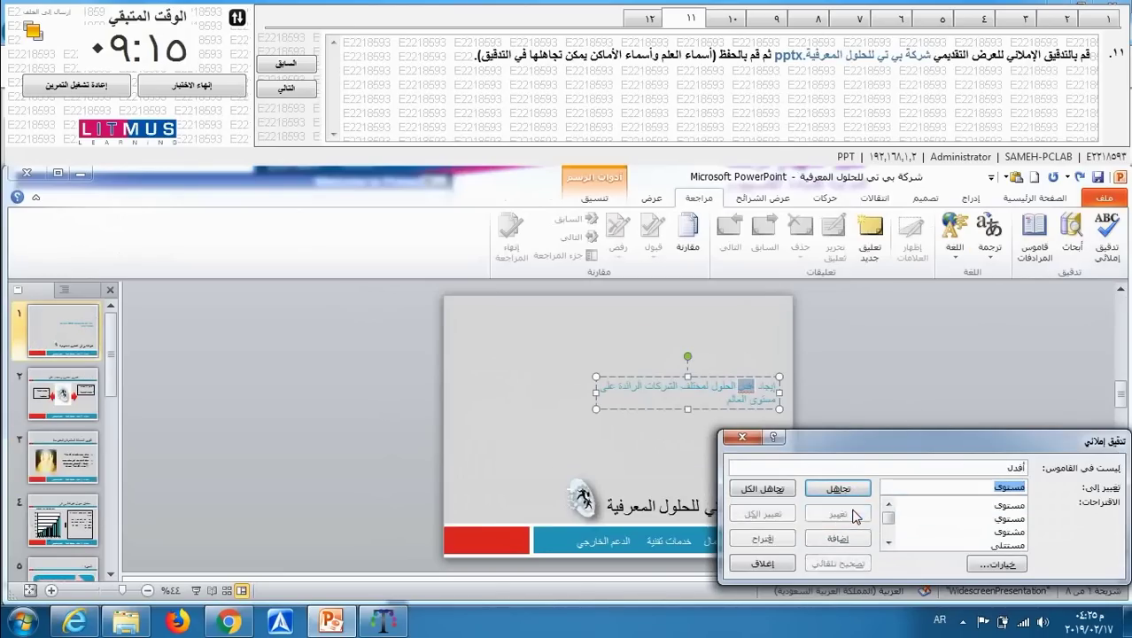
click(855, 517)
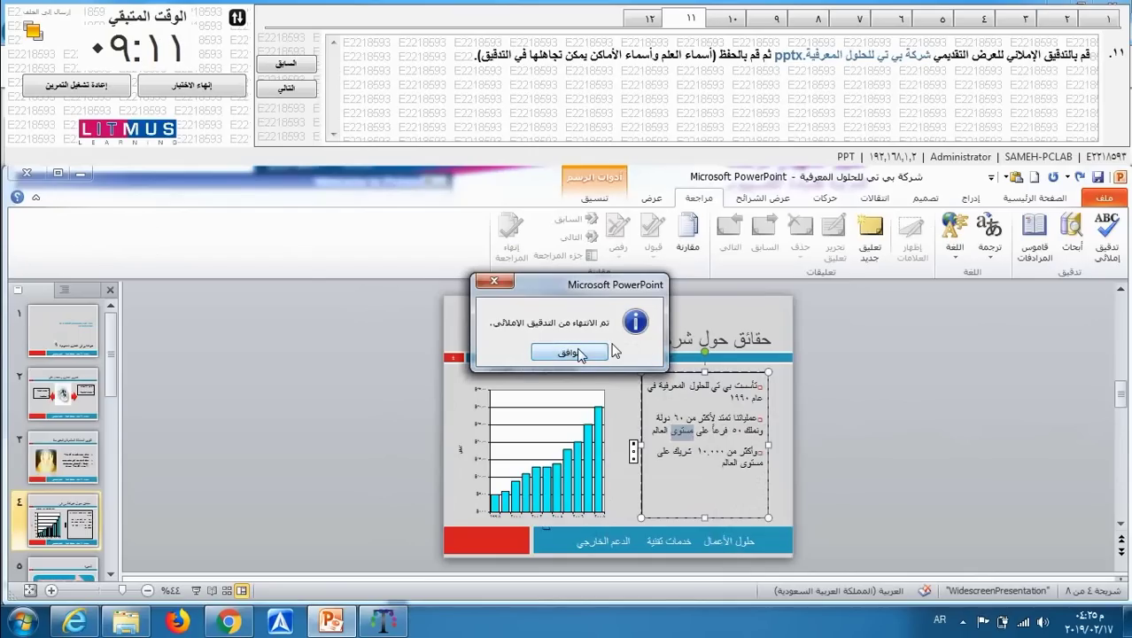
click(571, 352)
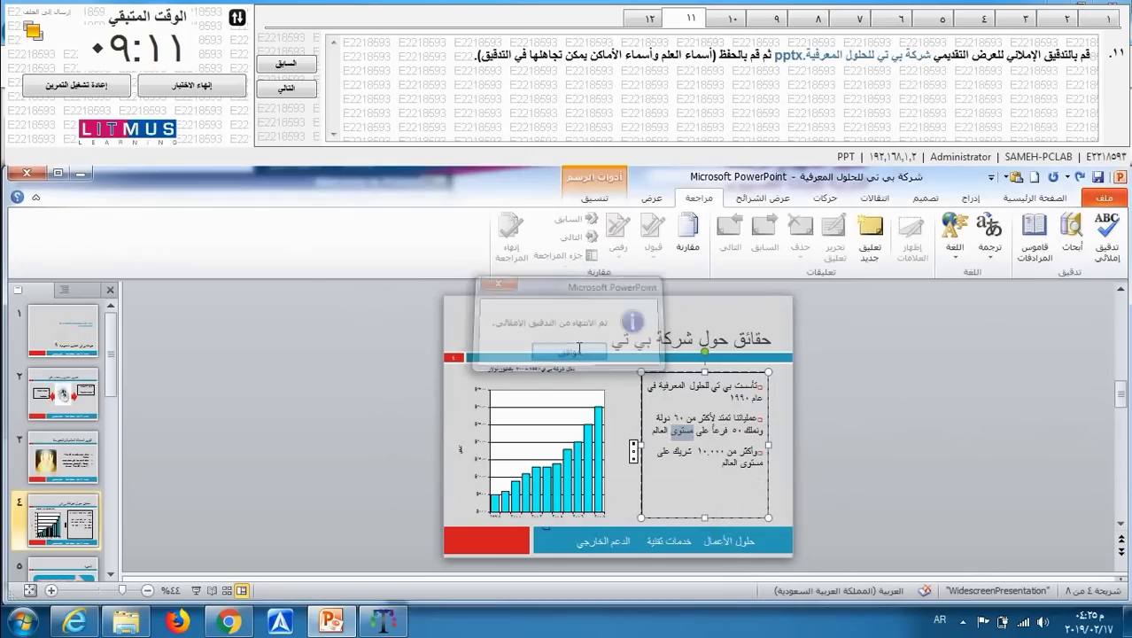
click(650, 20)
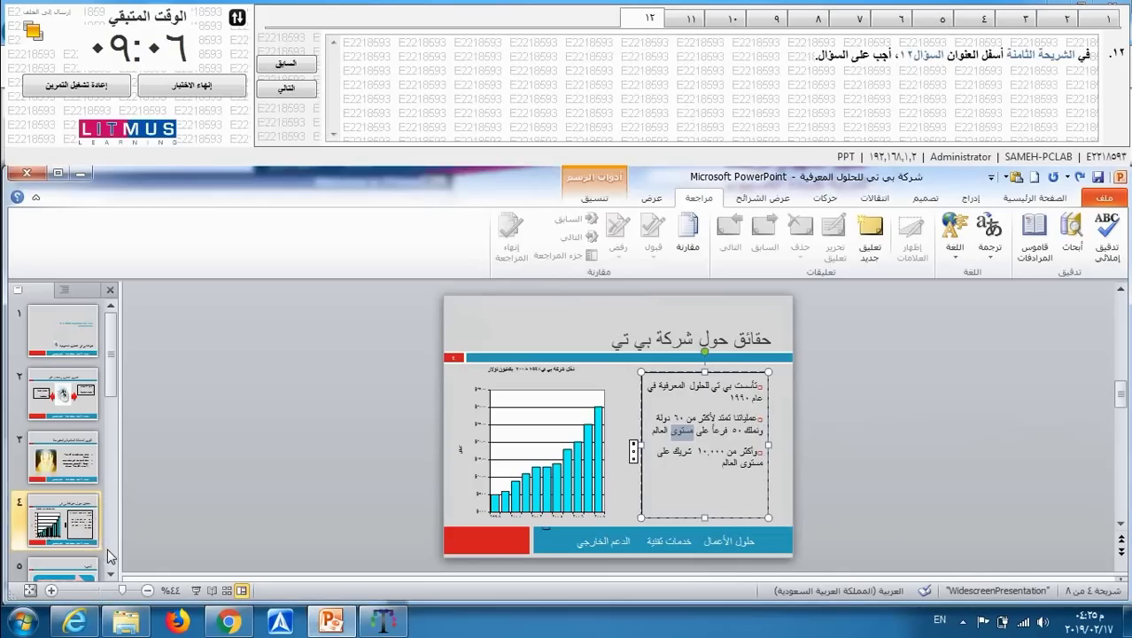
Bring up question 12 on slide 8 and review its answer options, with Arabic input enabled
scroll(107, 549, down, 5)
click(71, 529)
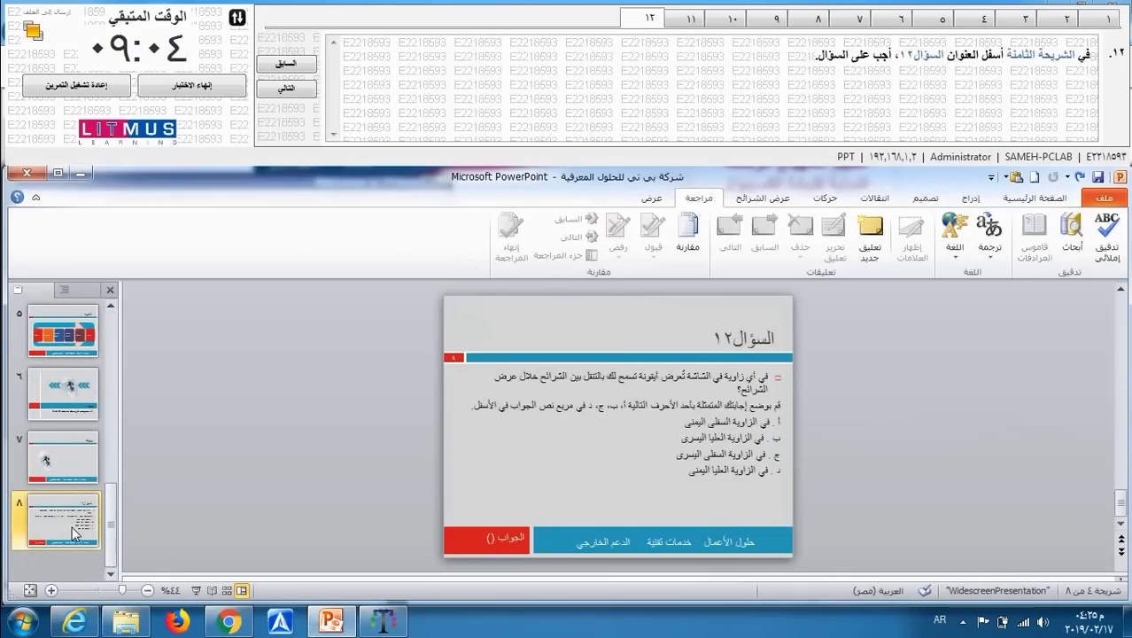
click(776, 372)
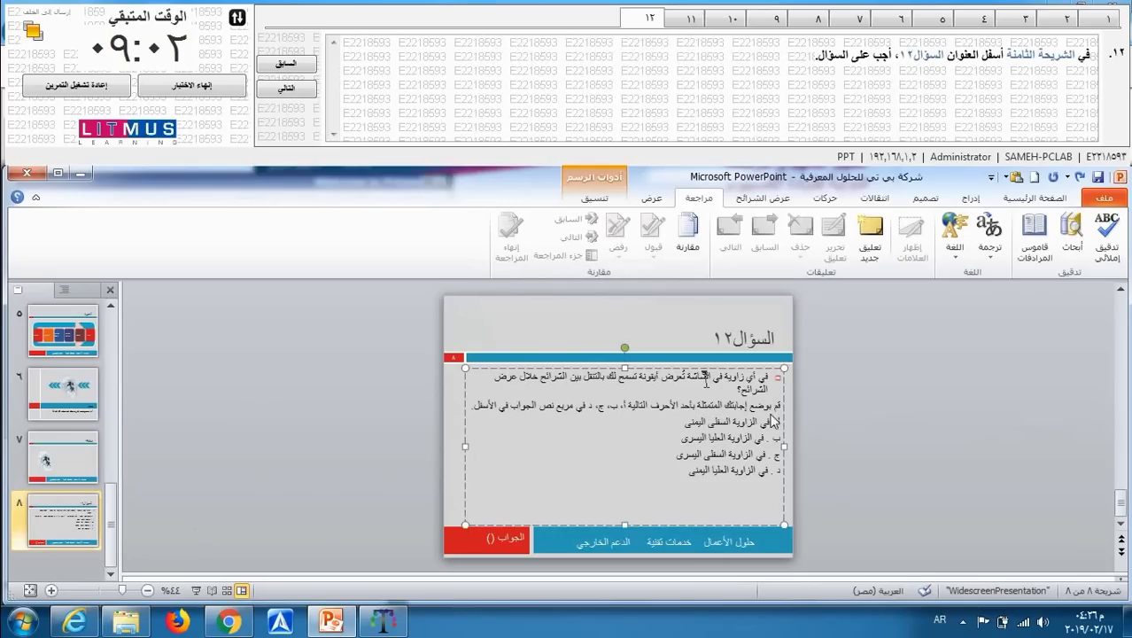
key(alt+shift)
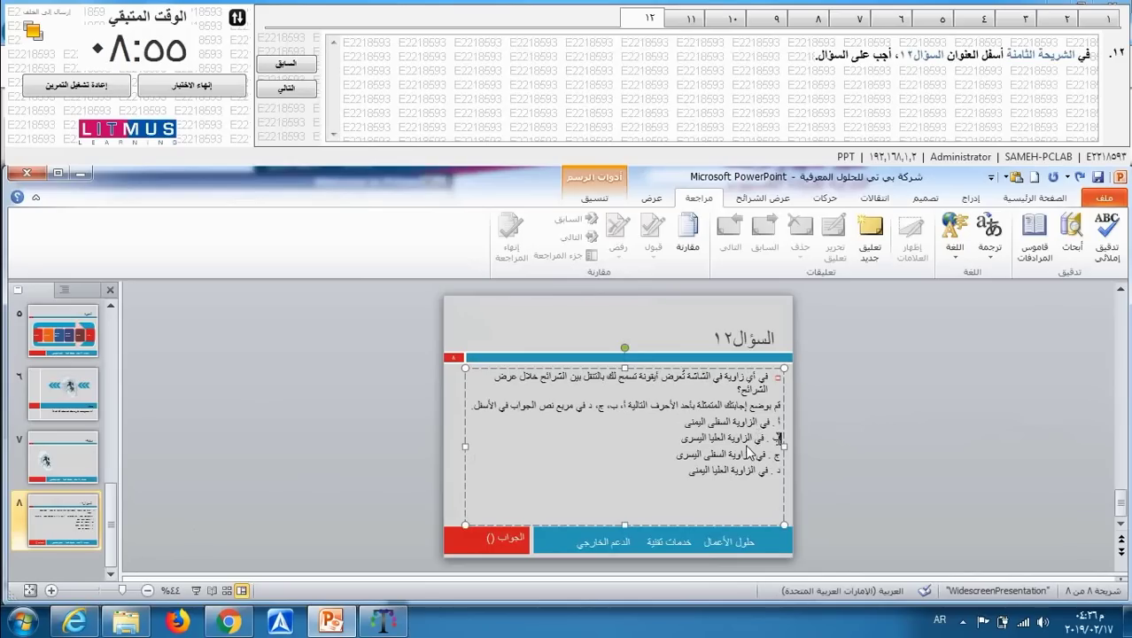
click(777, 438)
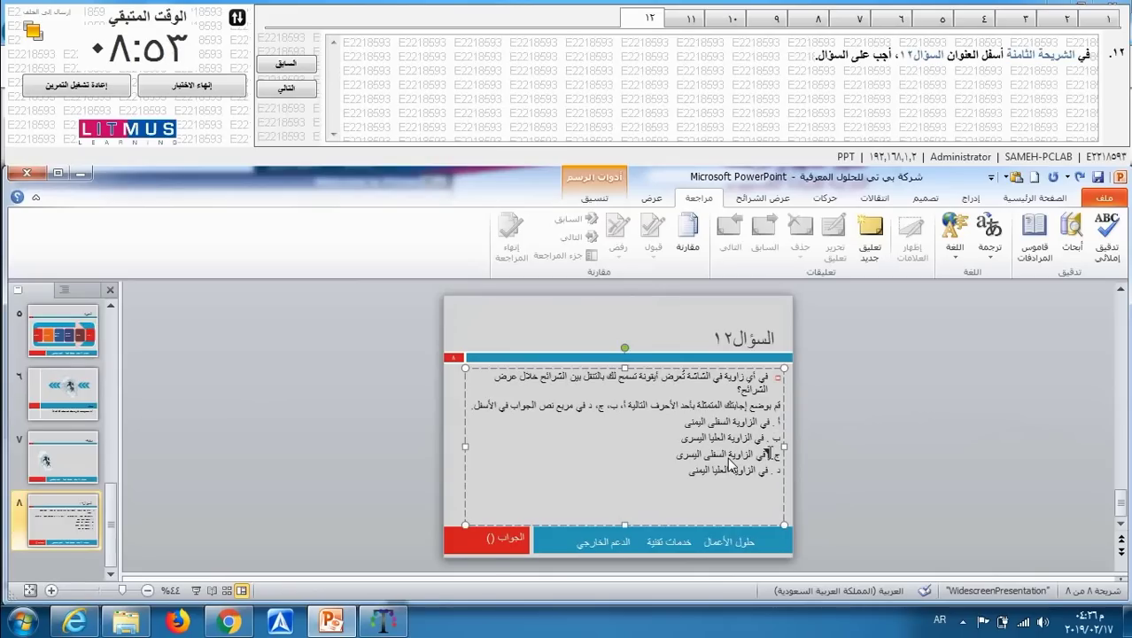
Enter ج in the answer box, save the presentation, and end the test
click(488, 537)
text(ج)
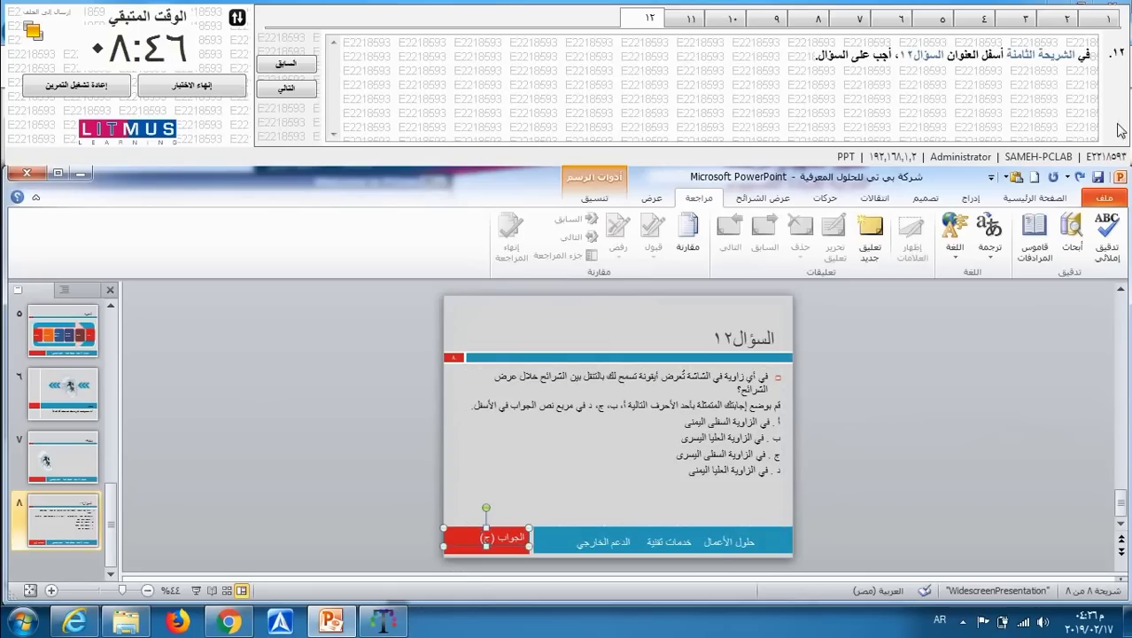
click(1104, 176)
click(222, 81)
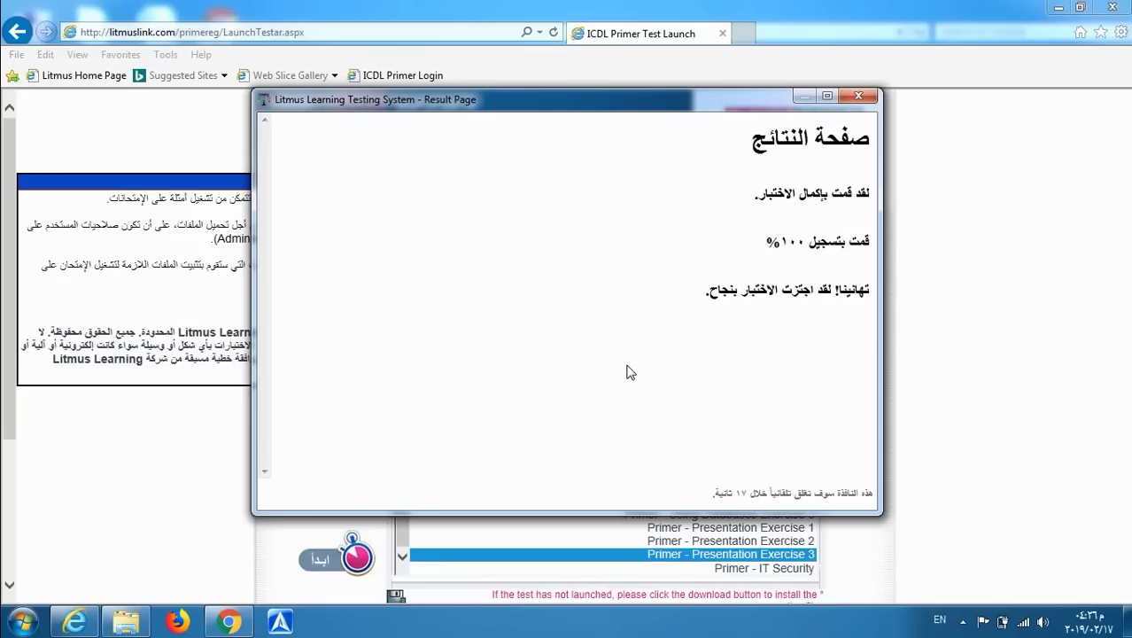